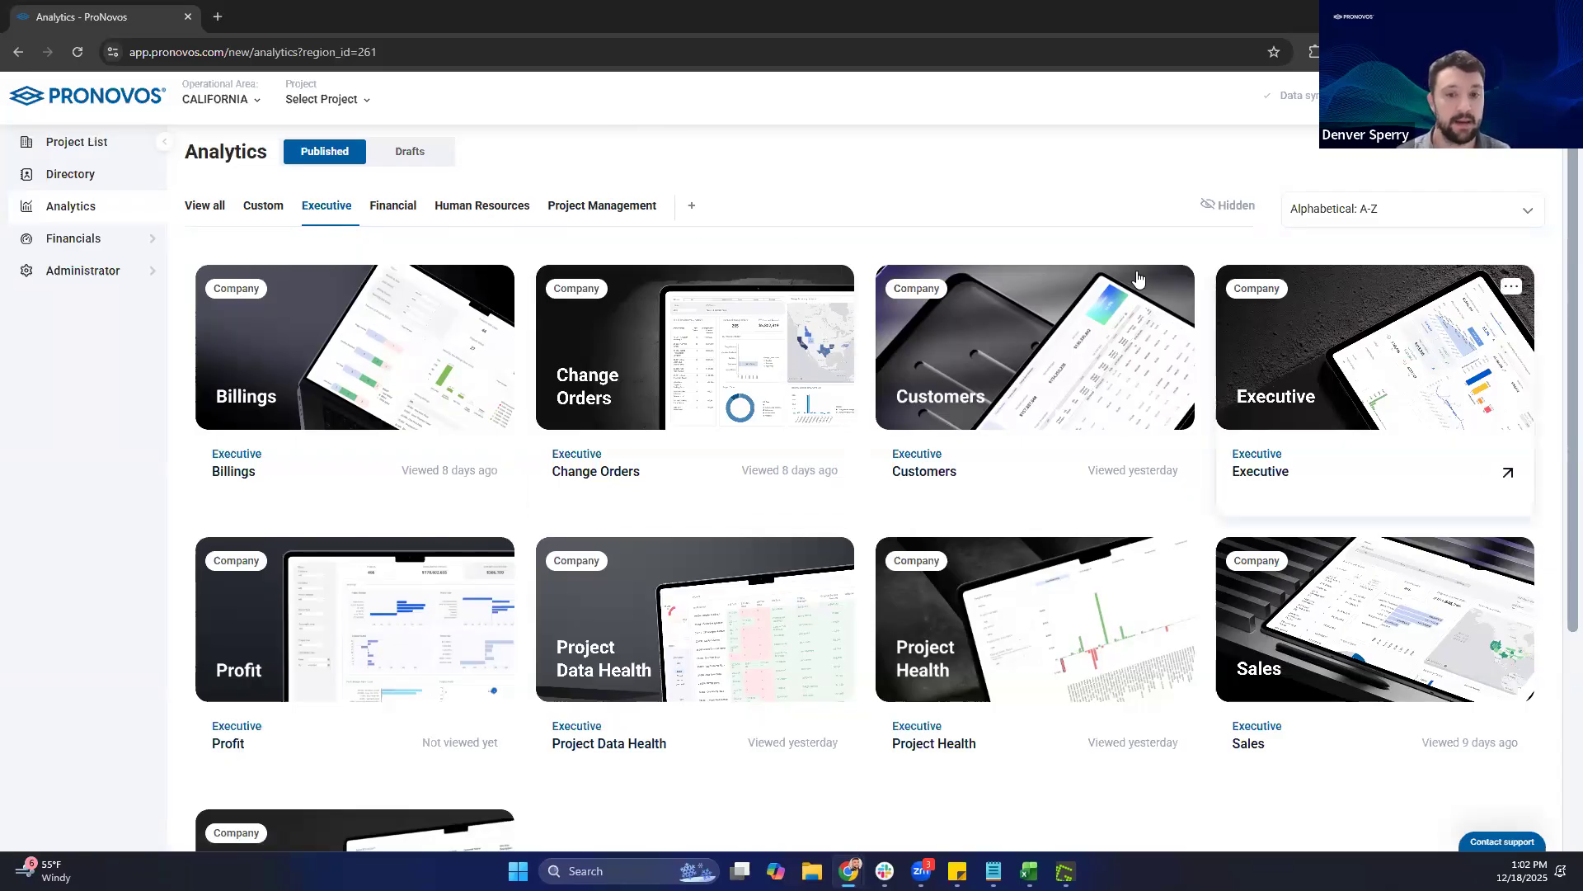
Look through the dashboards in the Executive category and the complete list of published dashboards
scroll(1117, 240, "down", 4)
scroll(1124, 448, "up", 3)
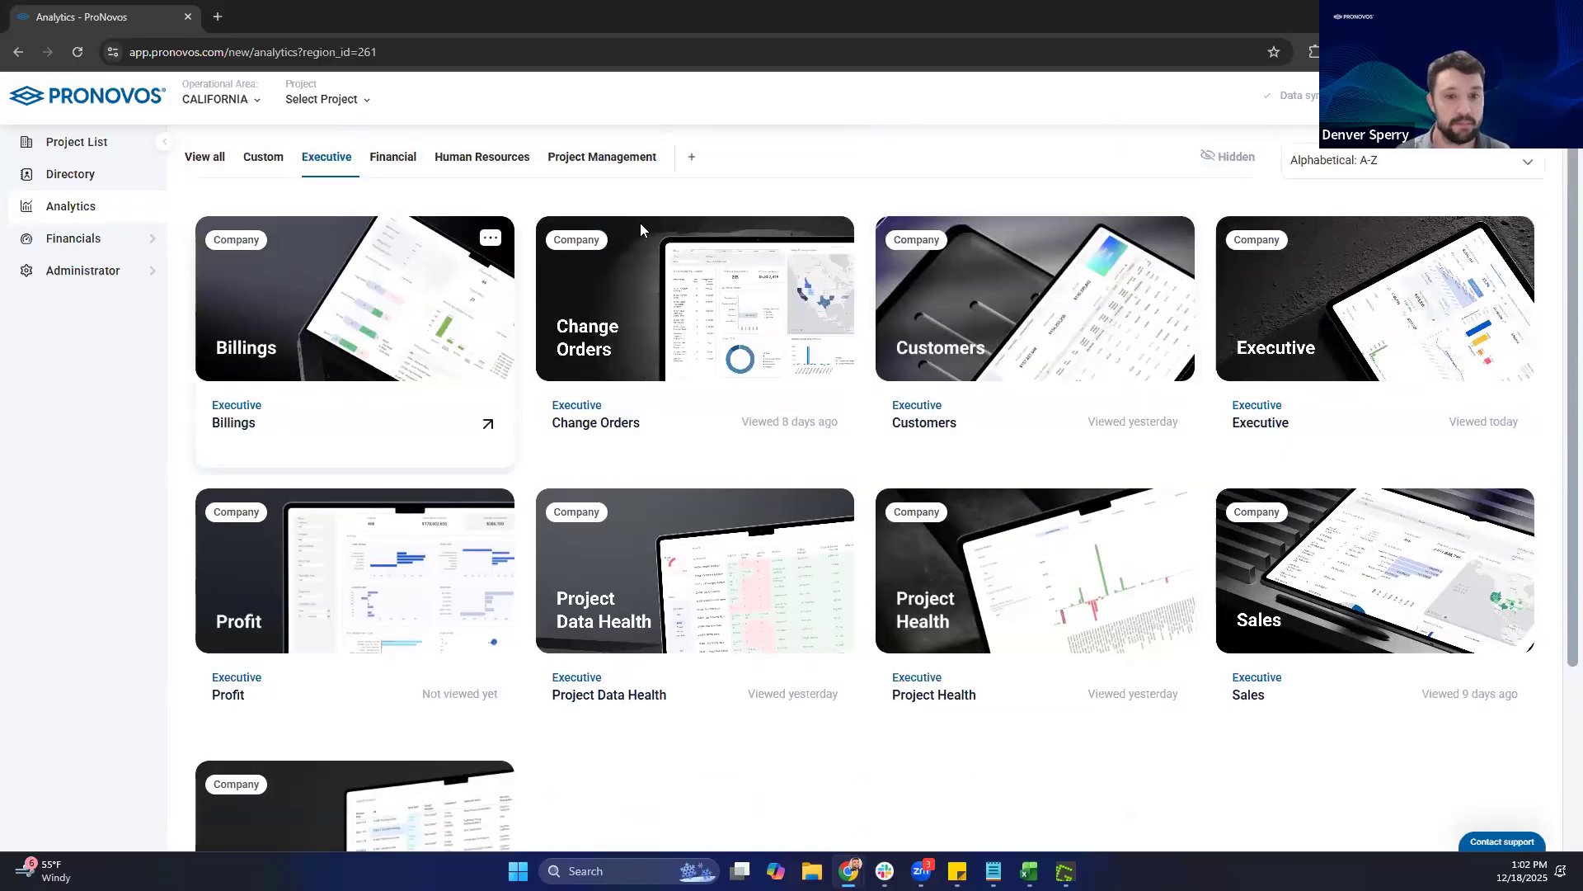
scroll(798, 494, "down", 3)
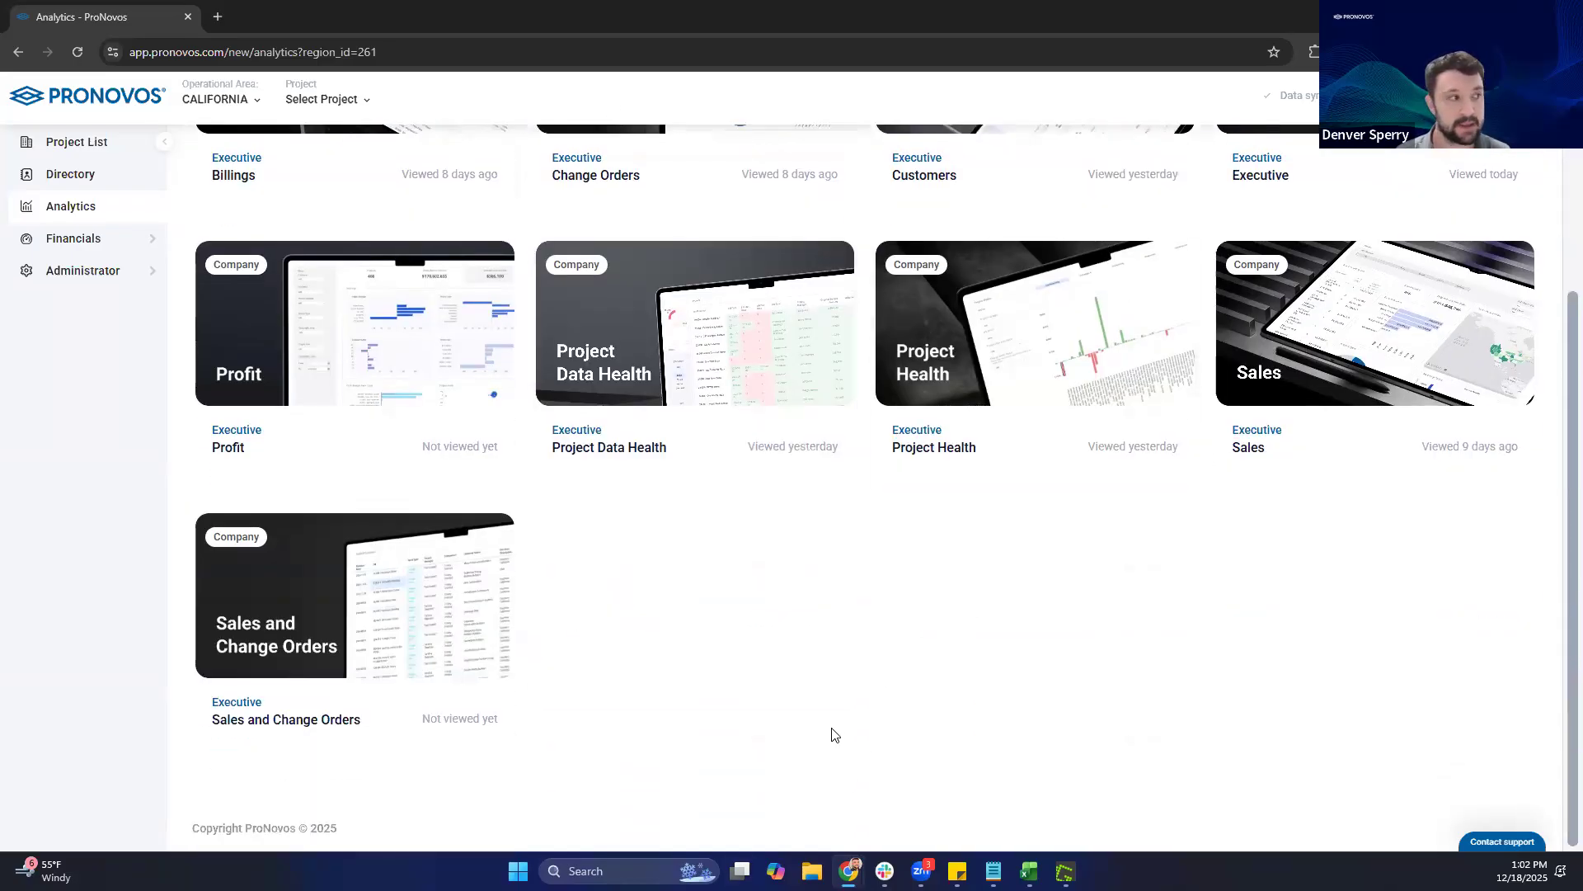
scroll(530, 431, "up", 4)
left_click(198, 211)
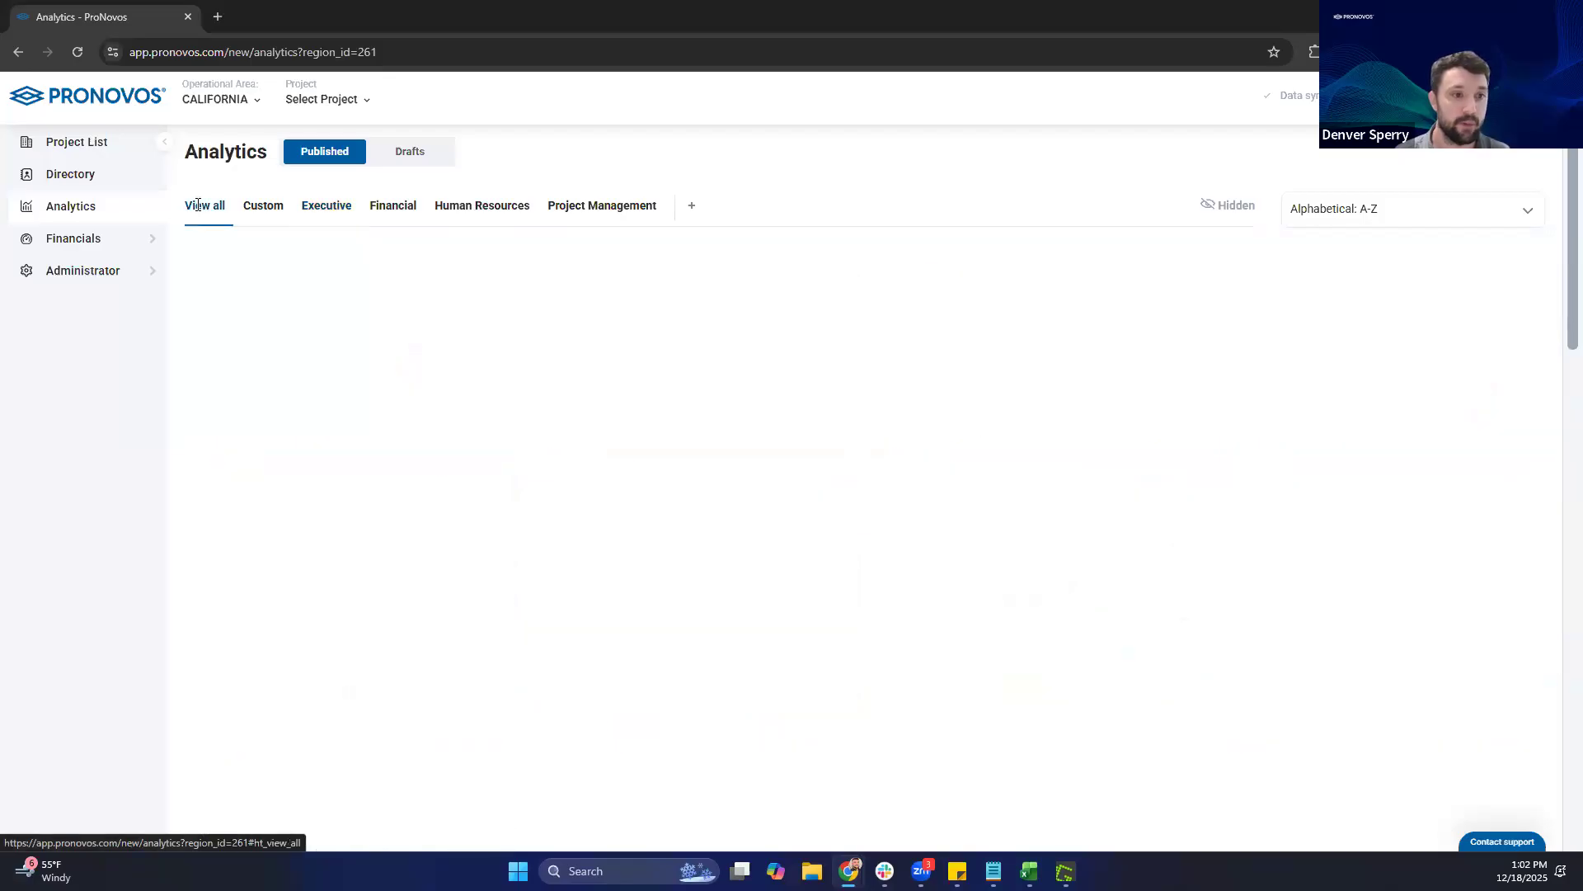
scroll(742, 272, "down", 5)
scroll(747, 274, "down", 10)
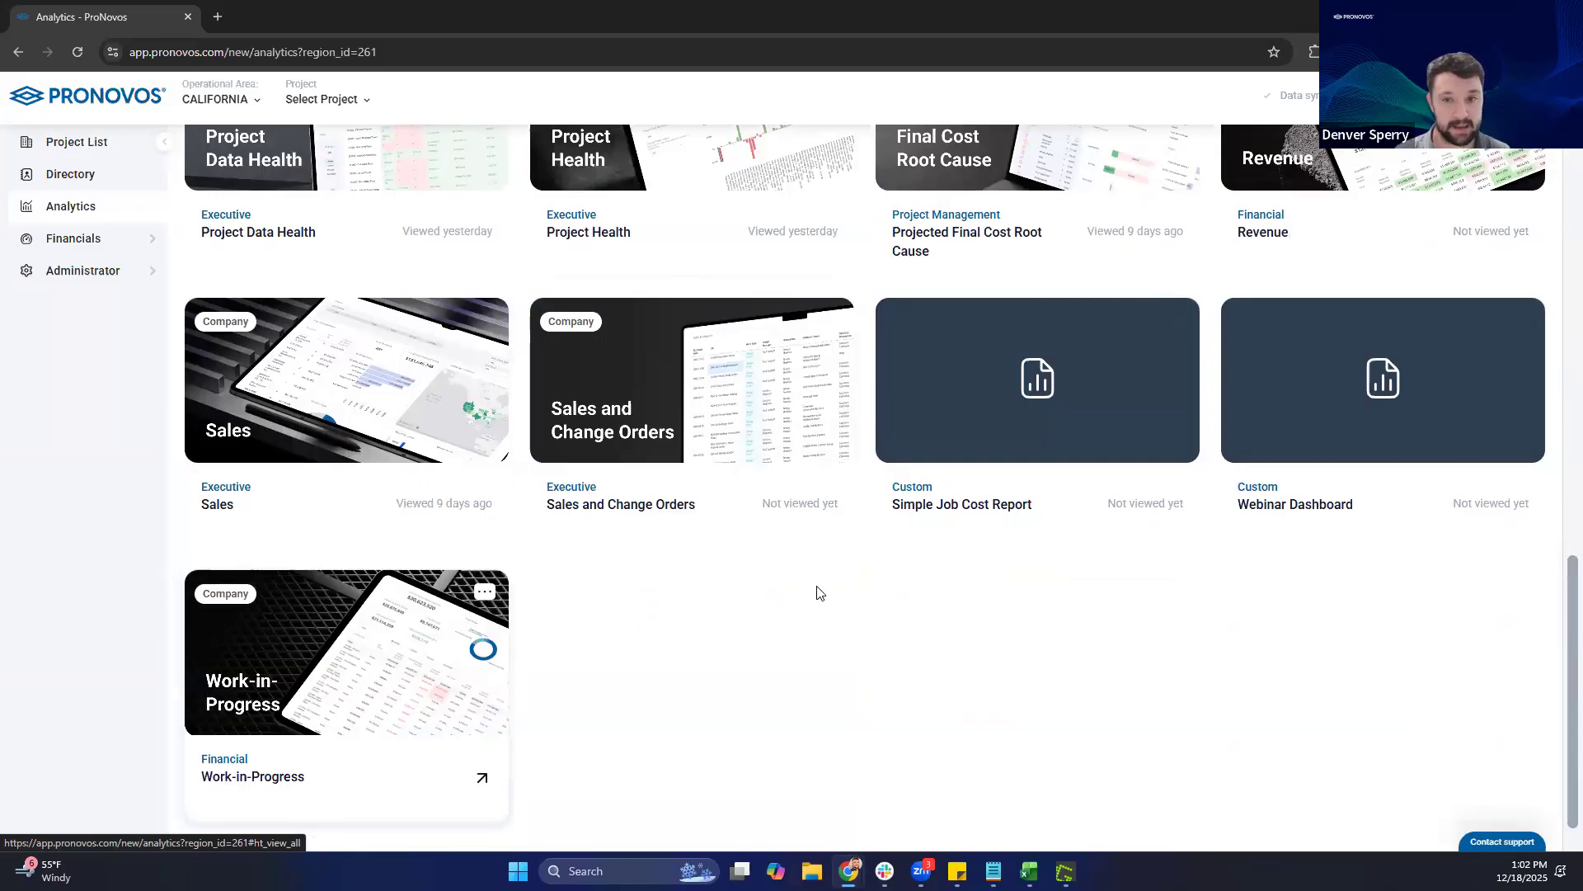
scroll(813, 590, "up", 15)
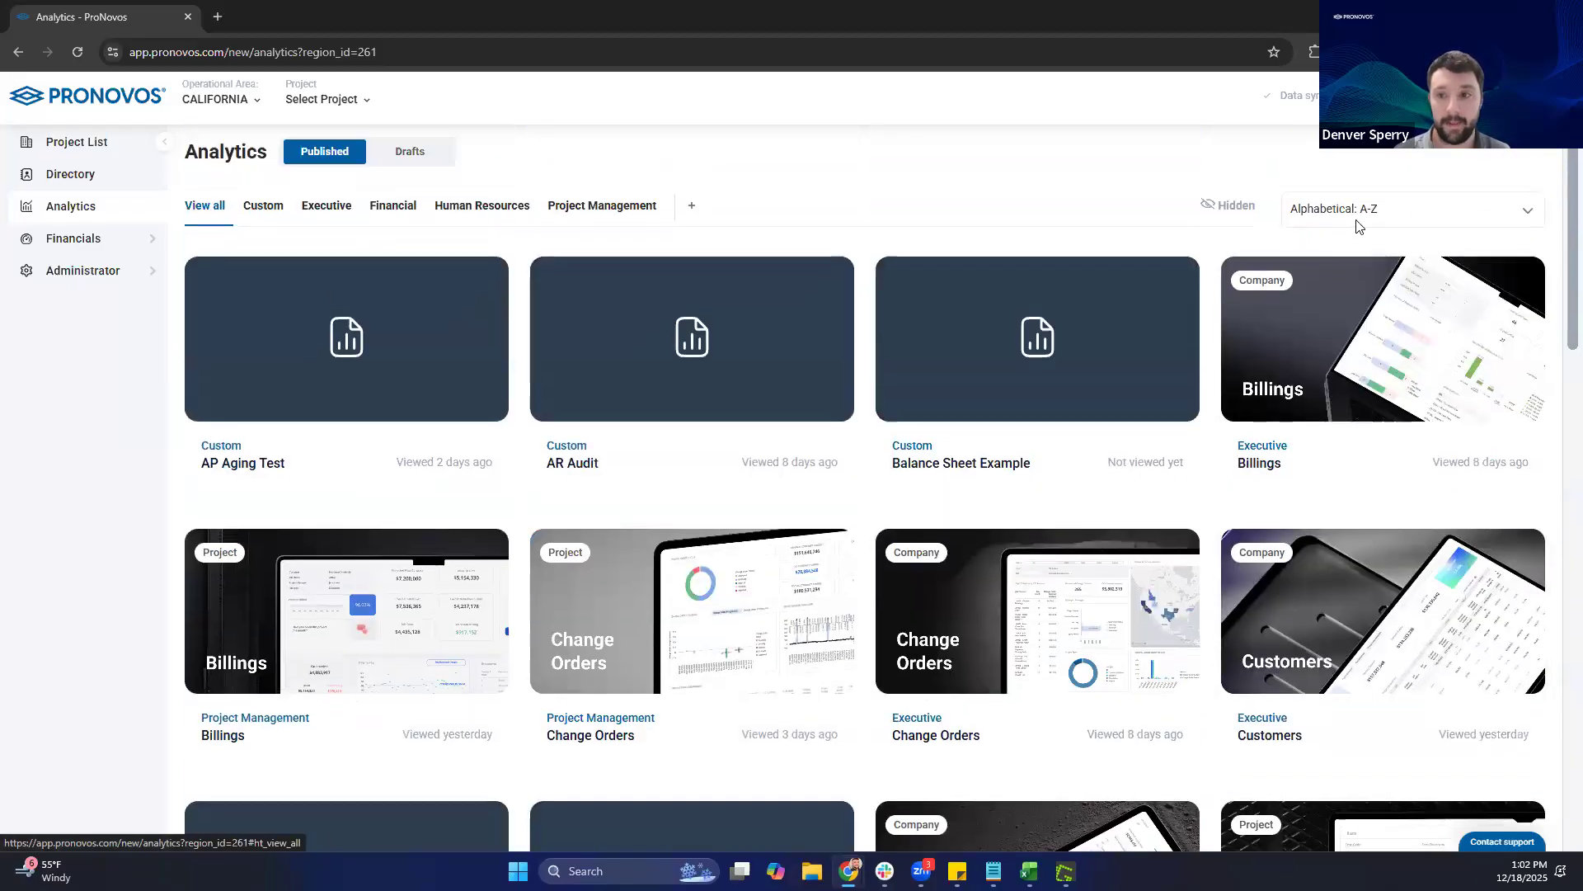
Review the dashboard sort options and browse the Custom, Executive, Financial, Human Resources and Project Management categories
left_click(1353, 213)
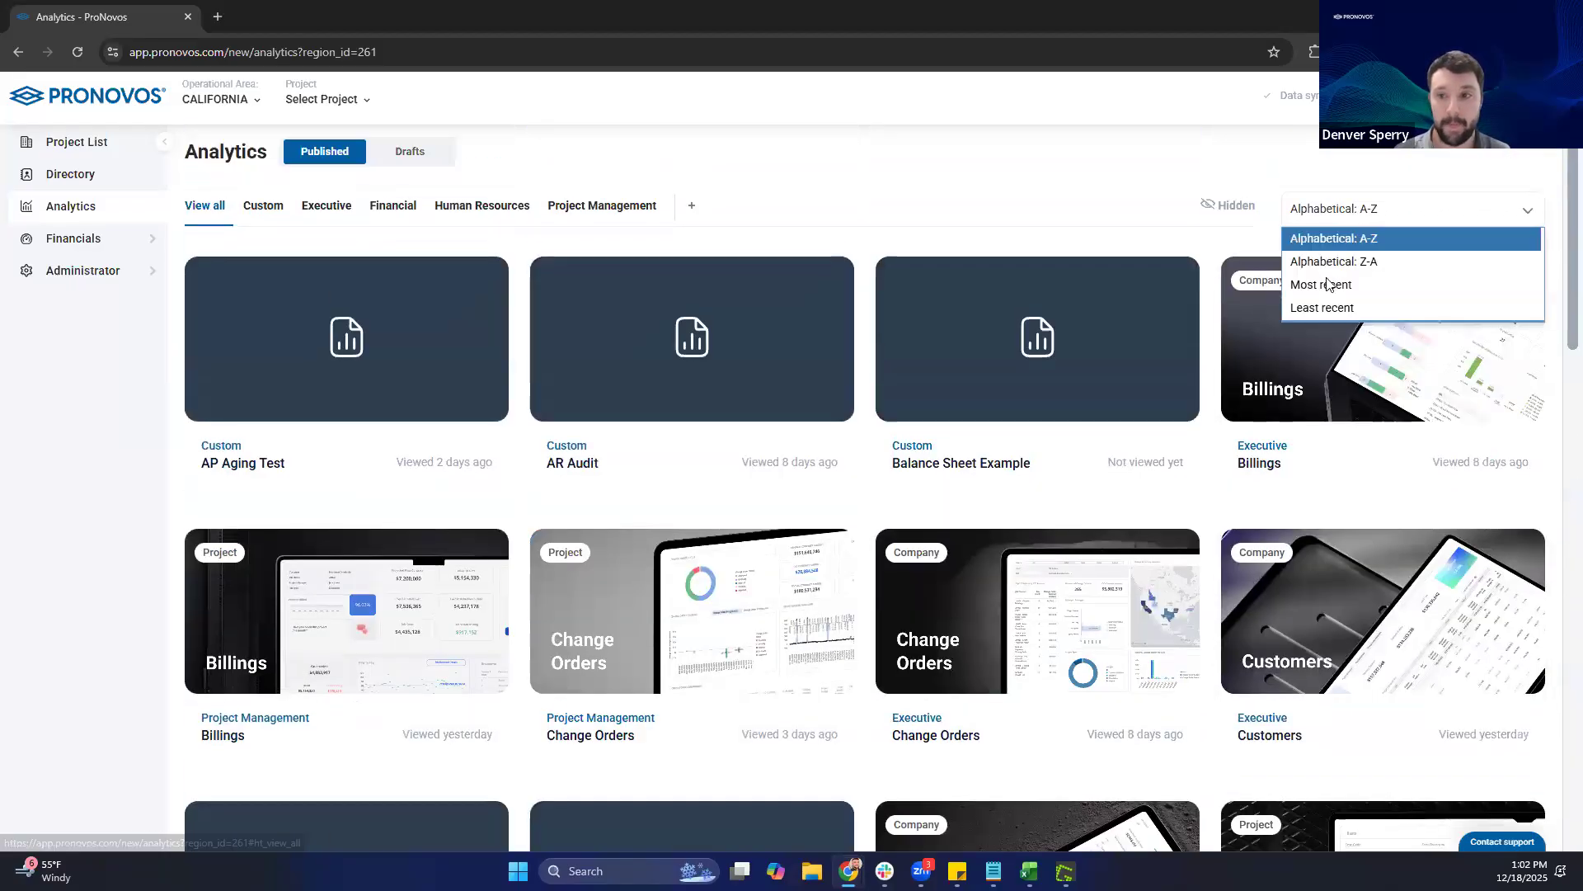
left_click(925, 166)
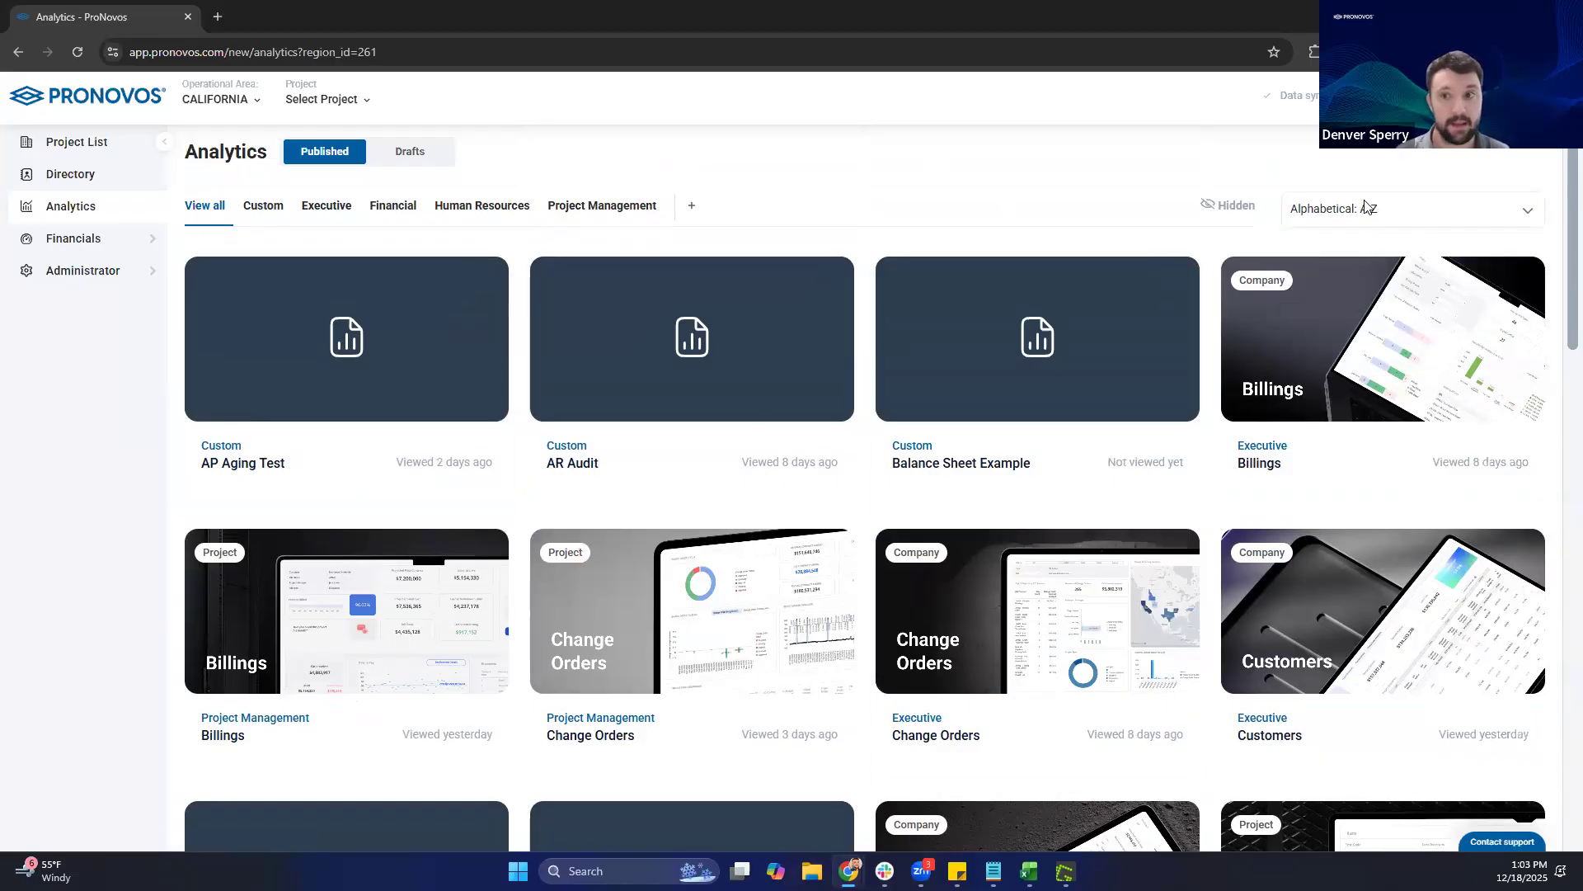
left_click(257, 208)
left_click(328, 206)
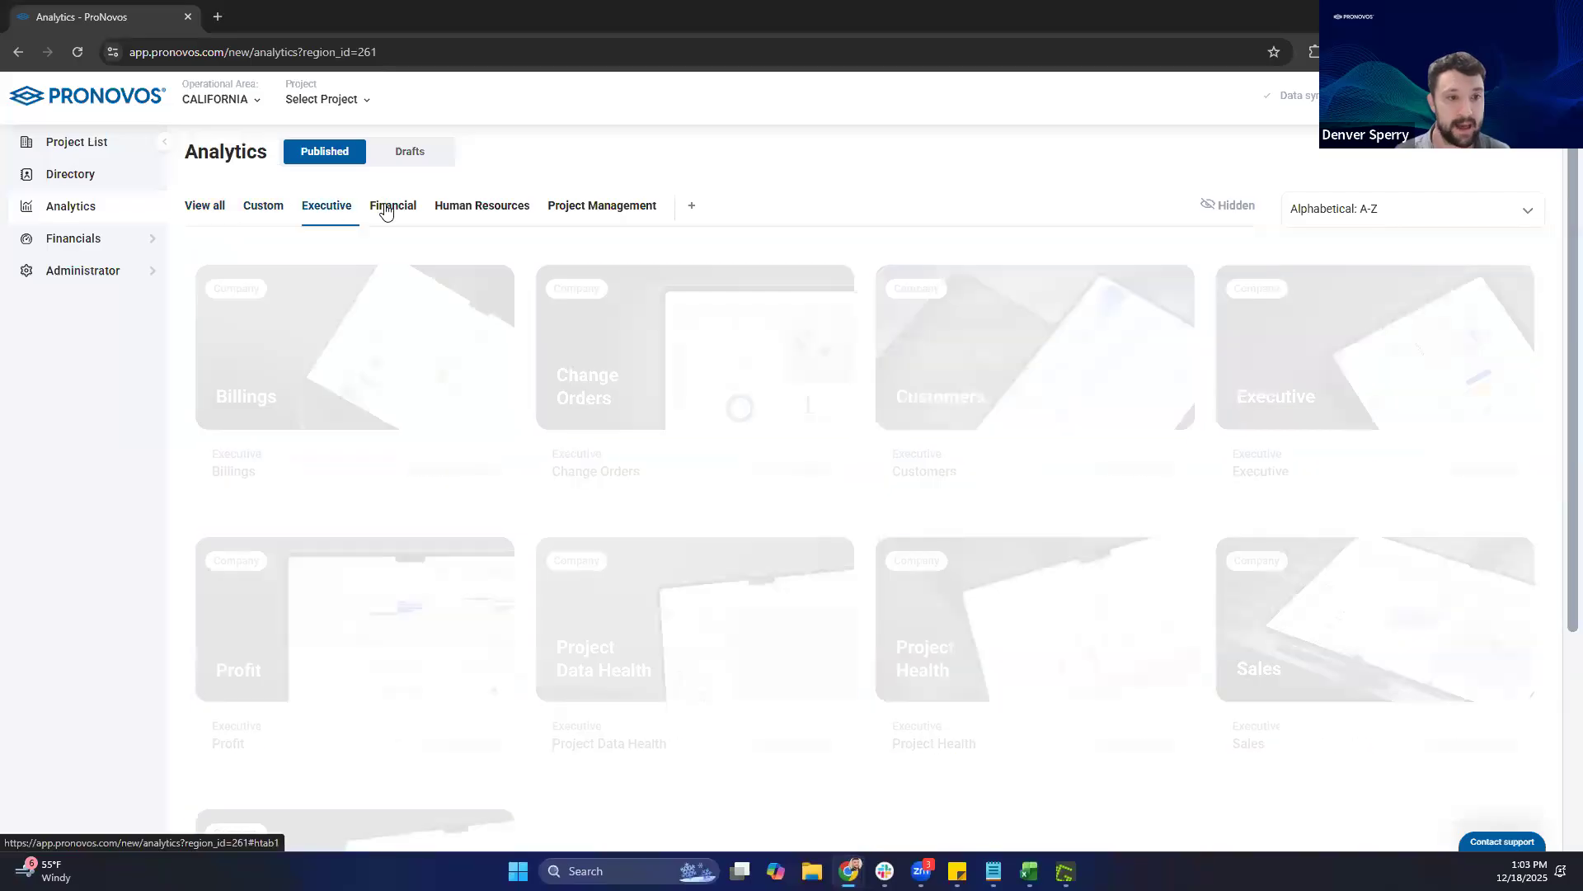
left_click(391, 206)
left_click(476, 211)
left_click(565, 206)
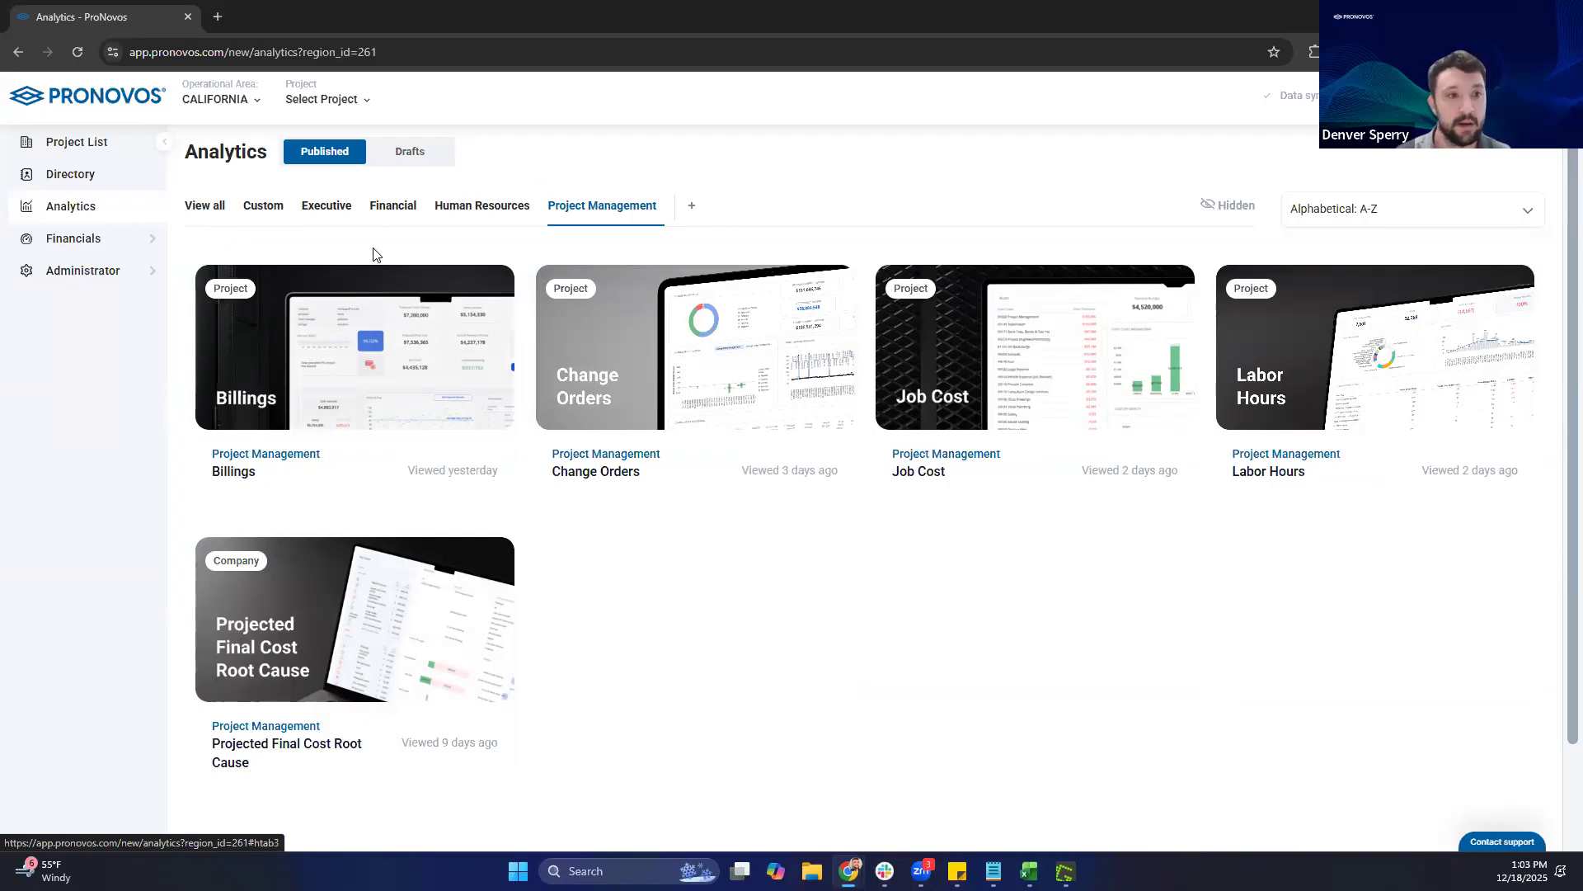
Add a new dashboard category named Billings
left_click(693, 208)
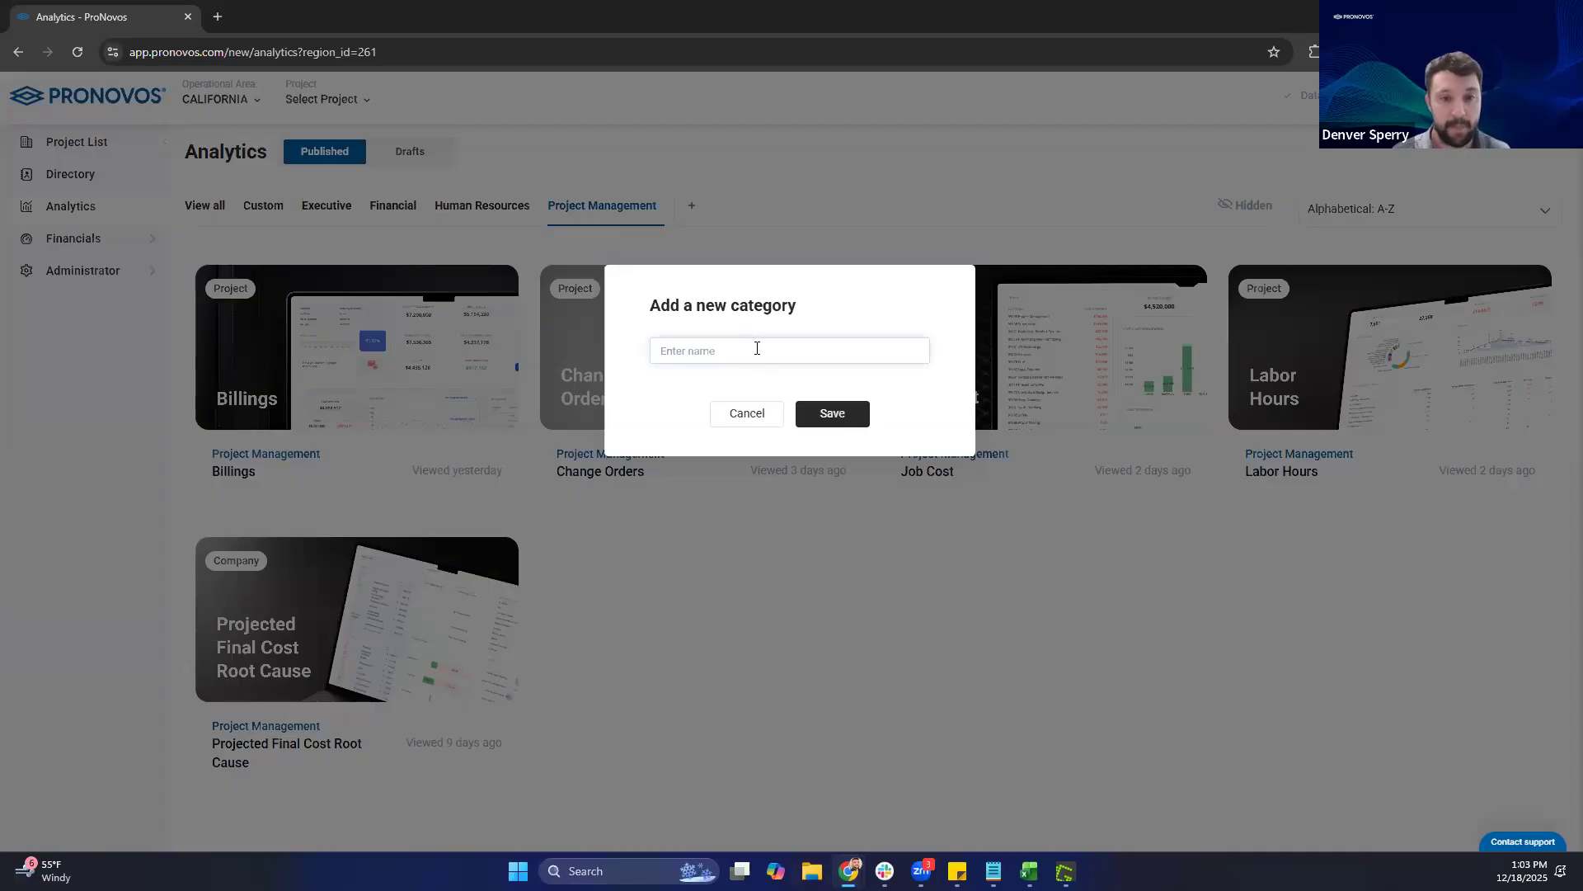
type("Billings")
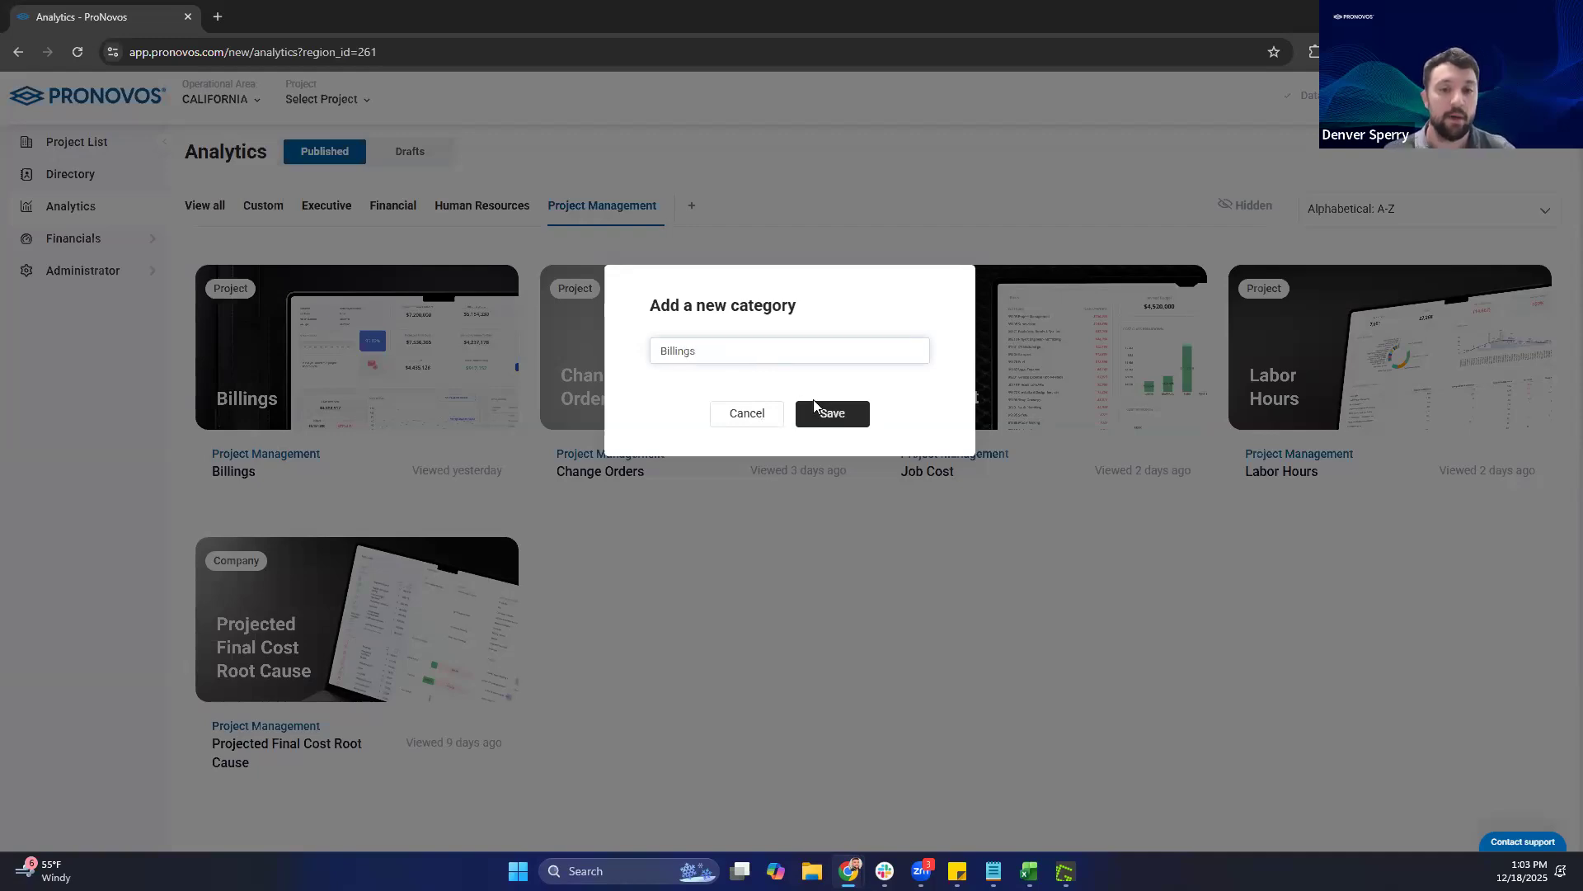
left_click(828, 416)
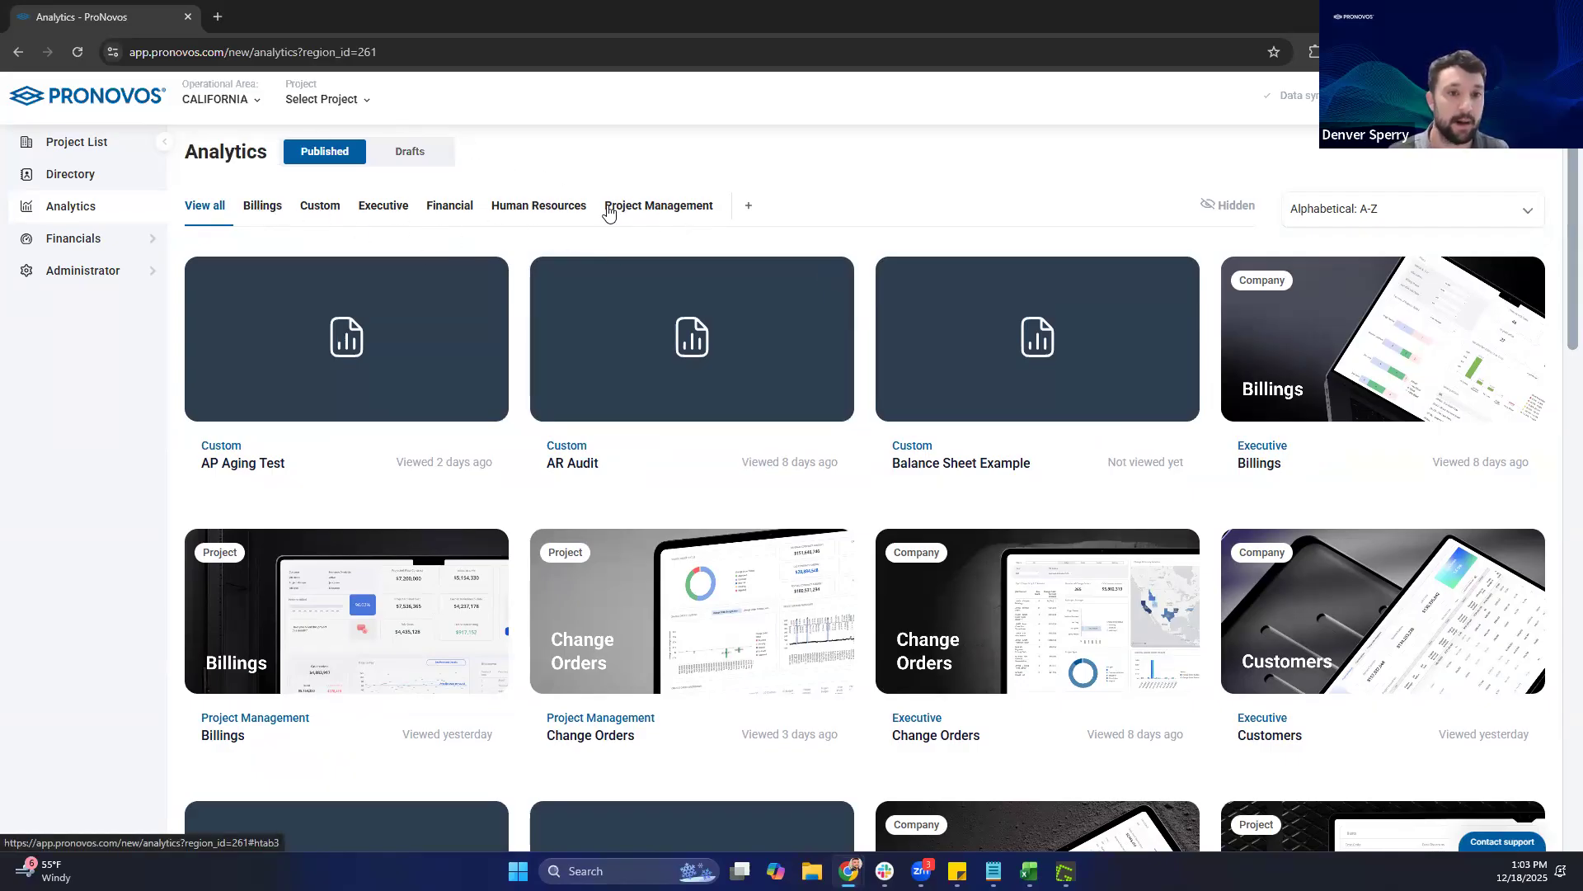
Delete the Billings category and confirm the deletion
right_click(261, 211)
left_click(576, 159)
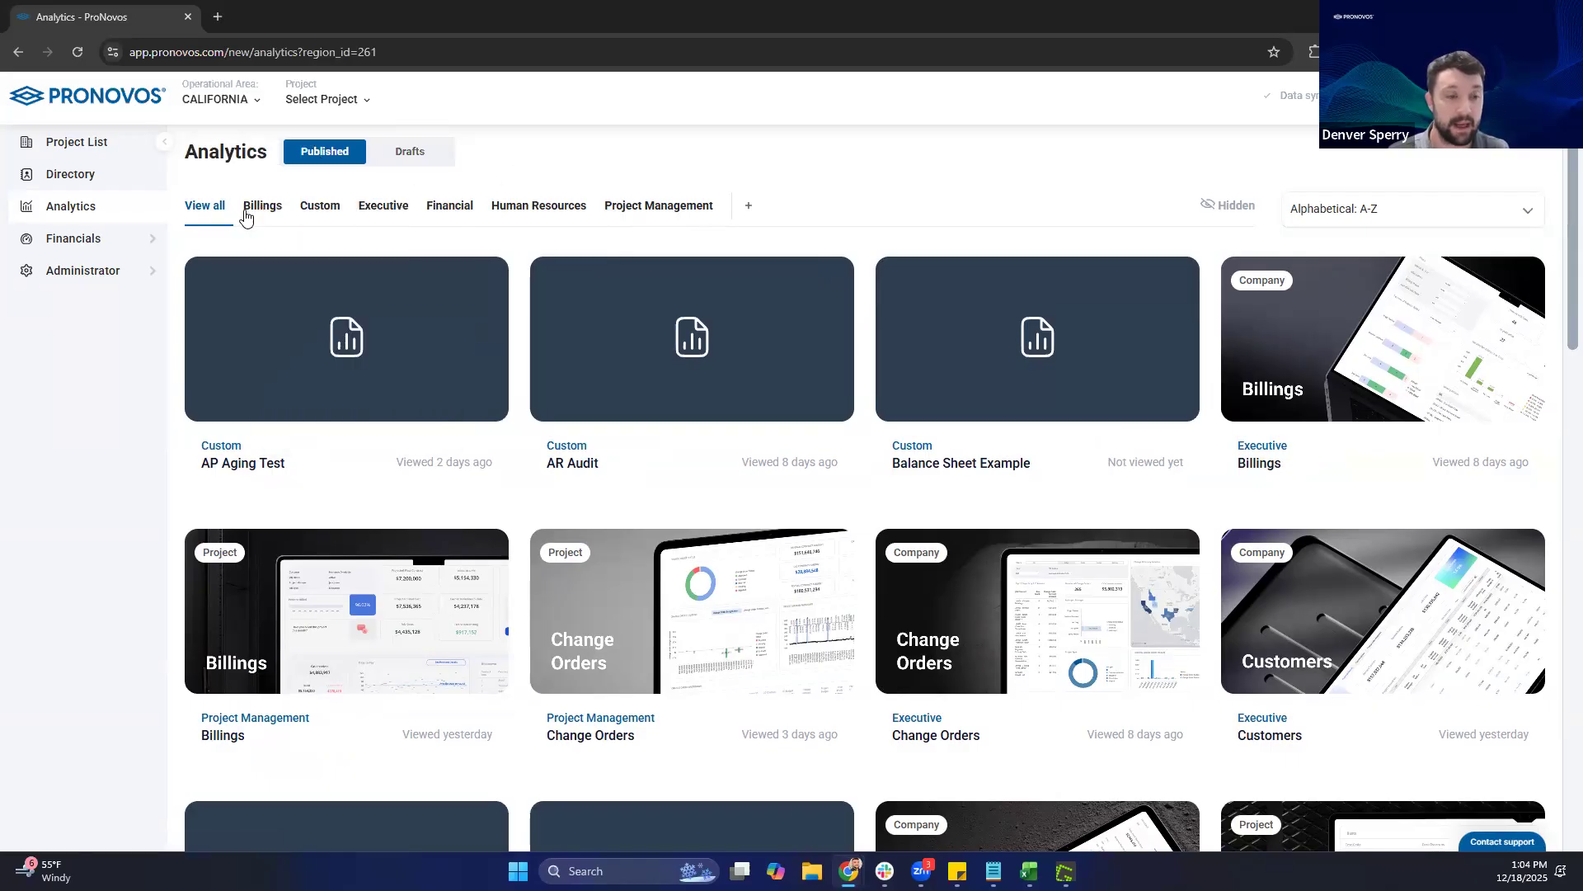
left_click(265, 206)
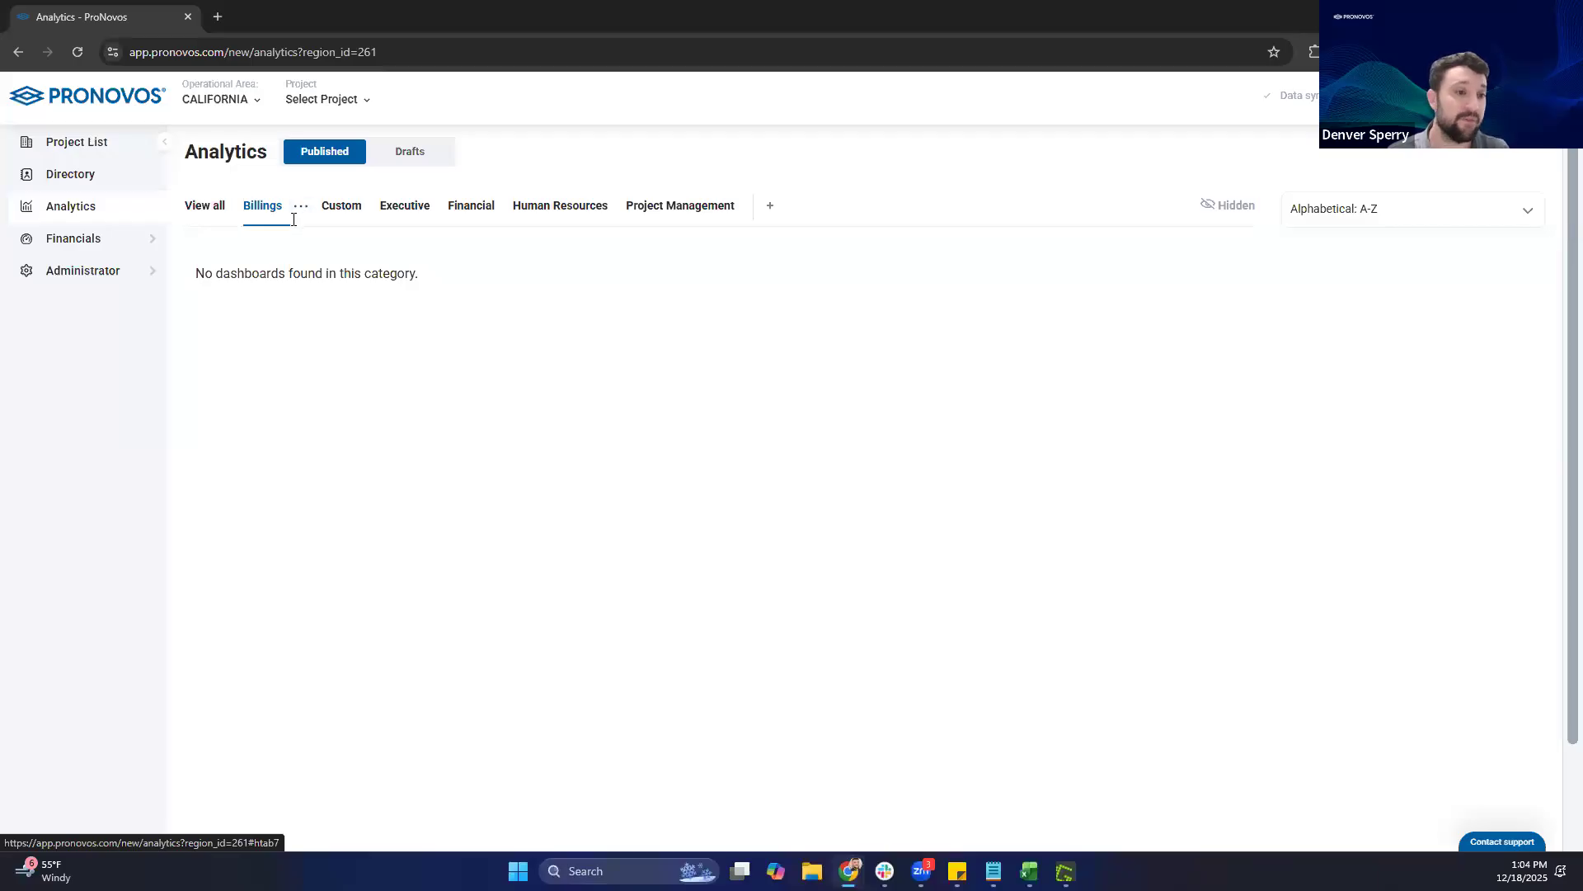
left_click(300, 207)
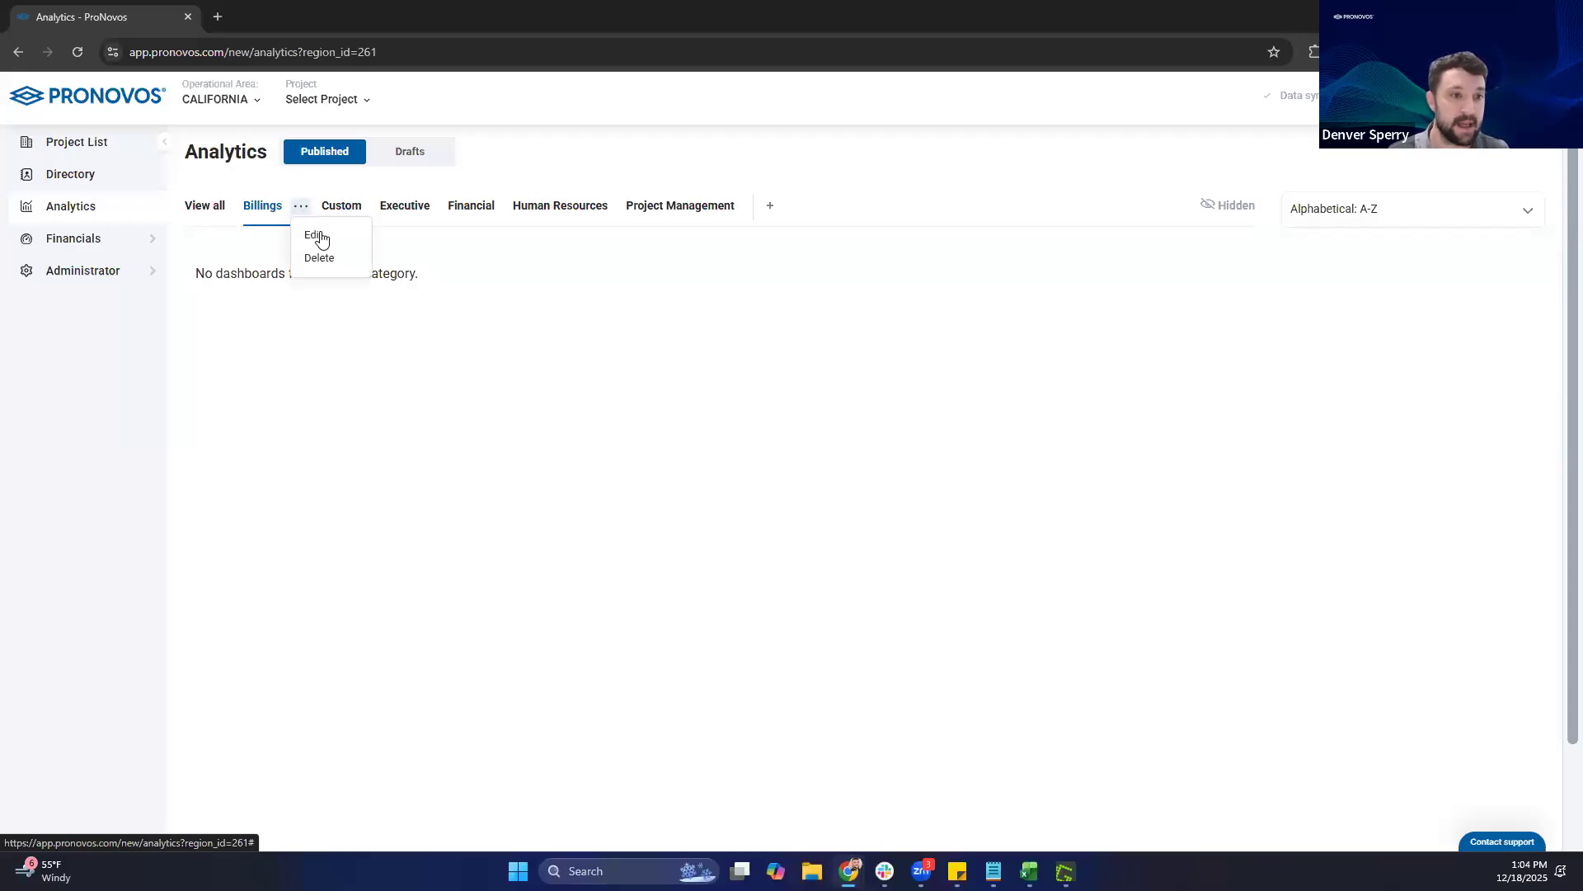
left_click(324, 261)
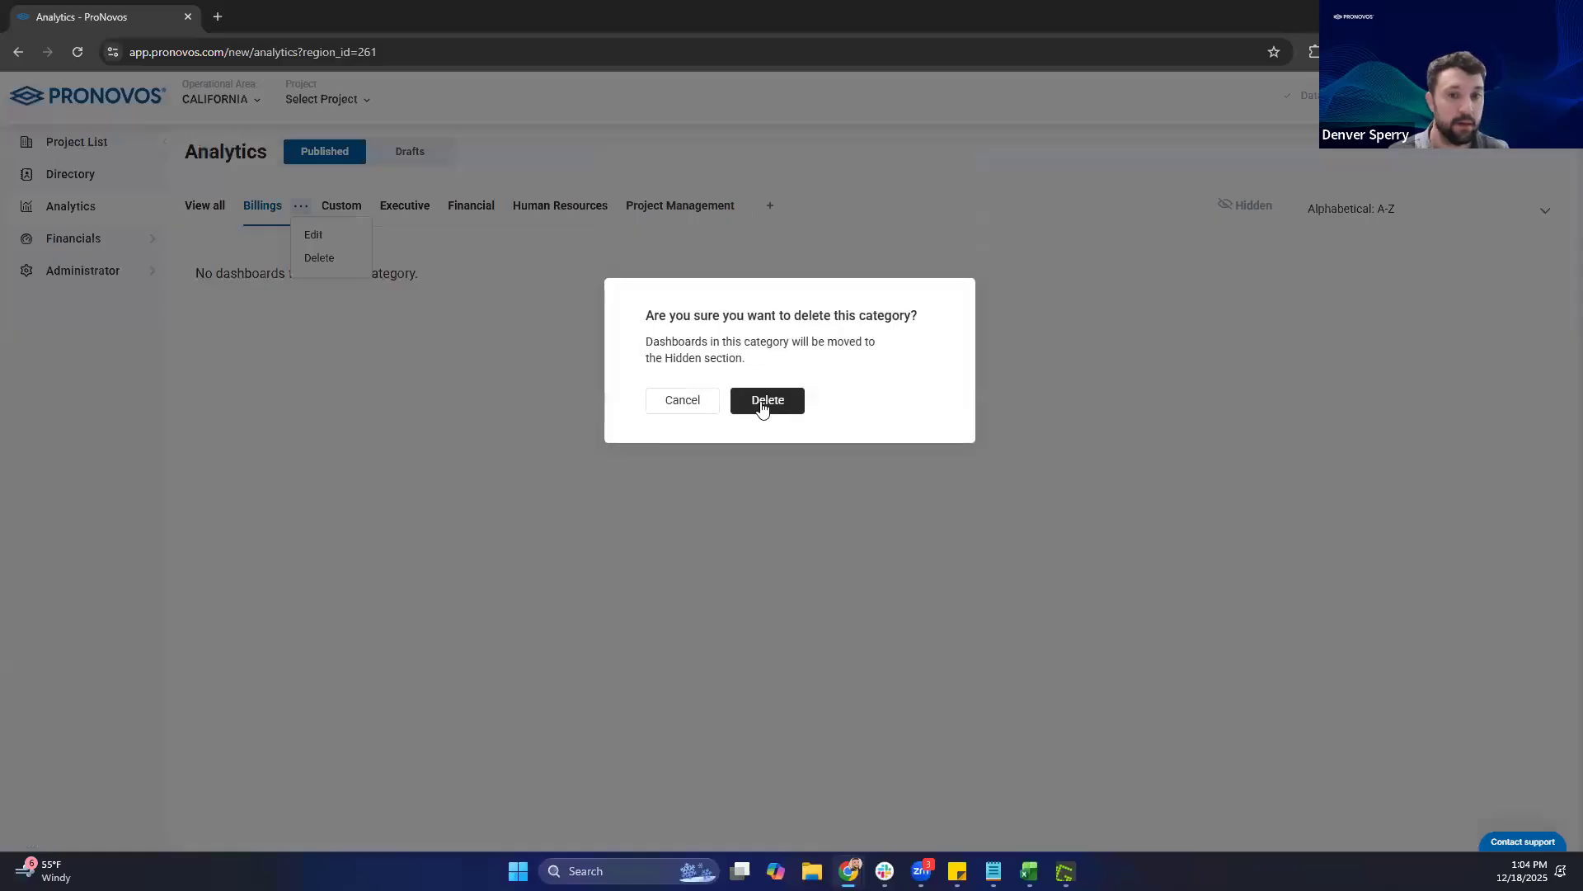
left_click(762, 408)
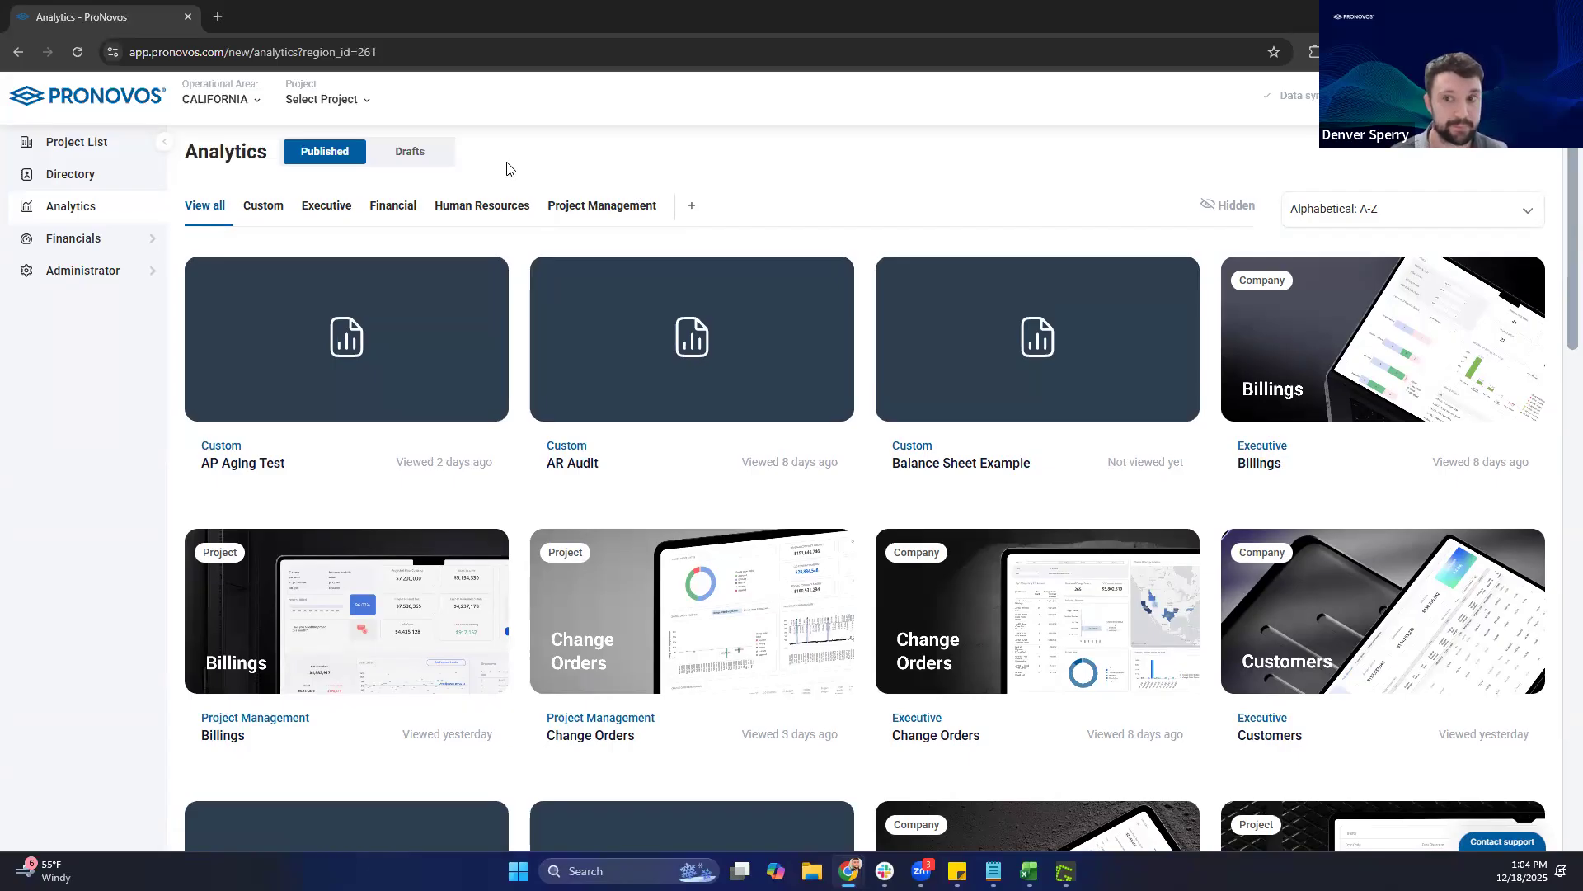
Open the name and category settings of the Executive category's Billings dashboard and review the available categories
left_click(311, 207)
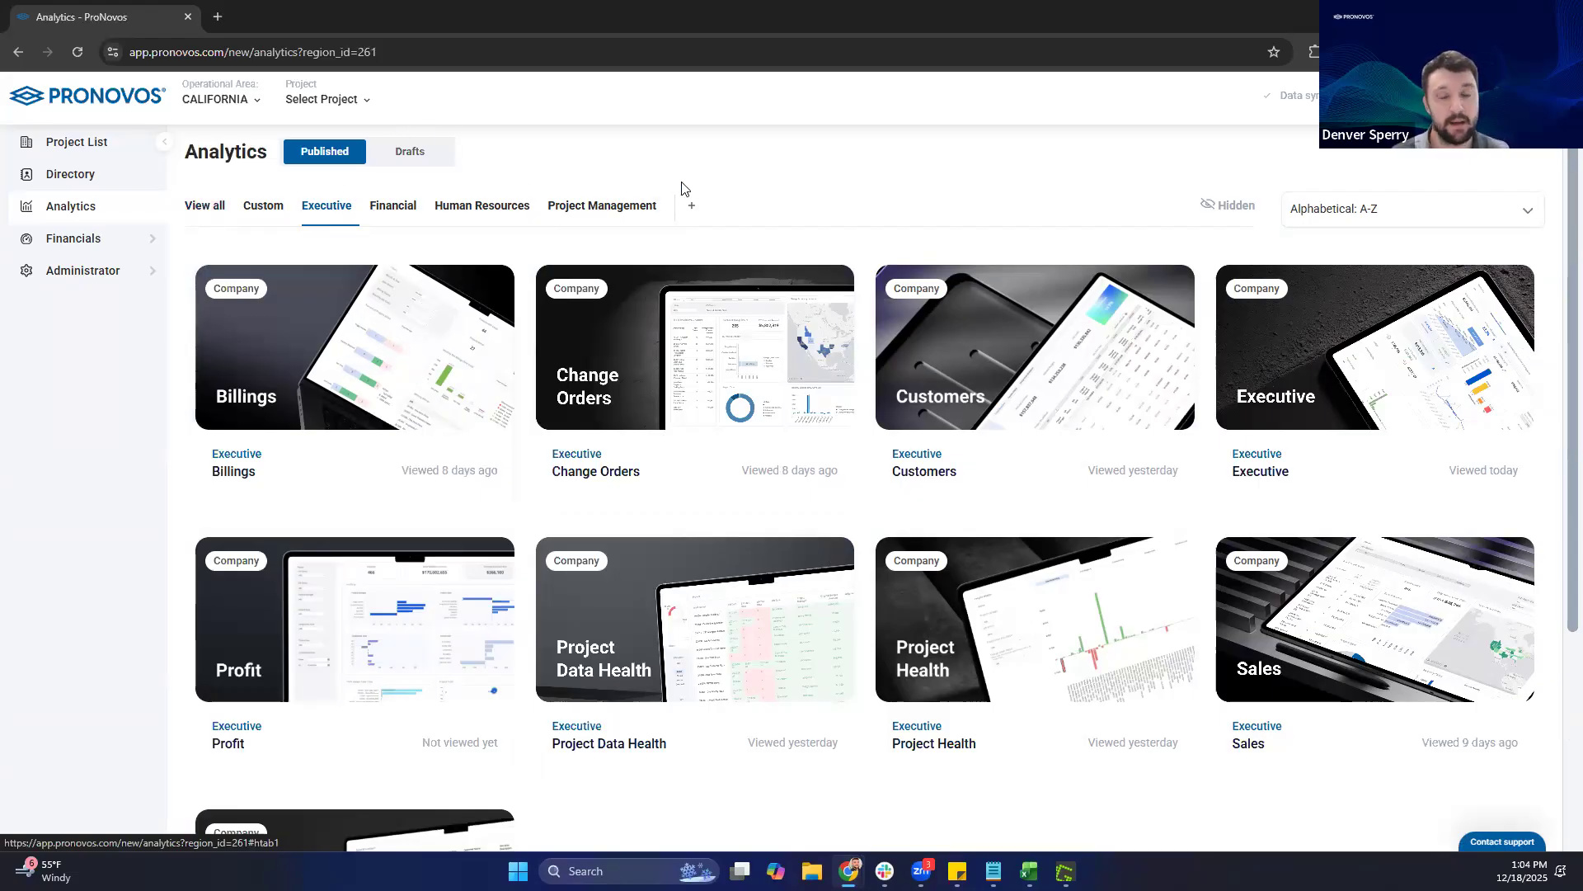
mouse_move(490, 287)
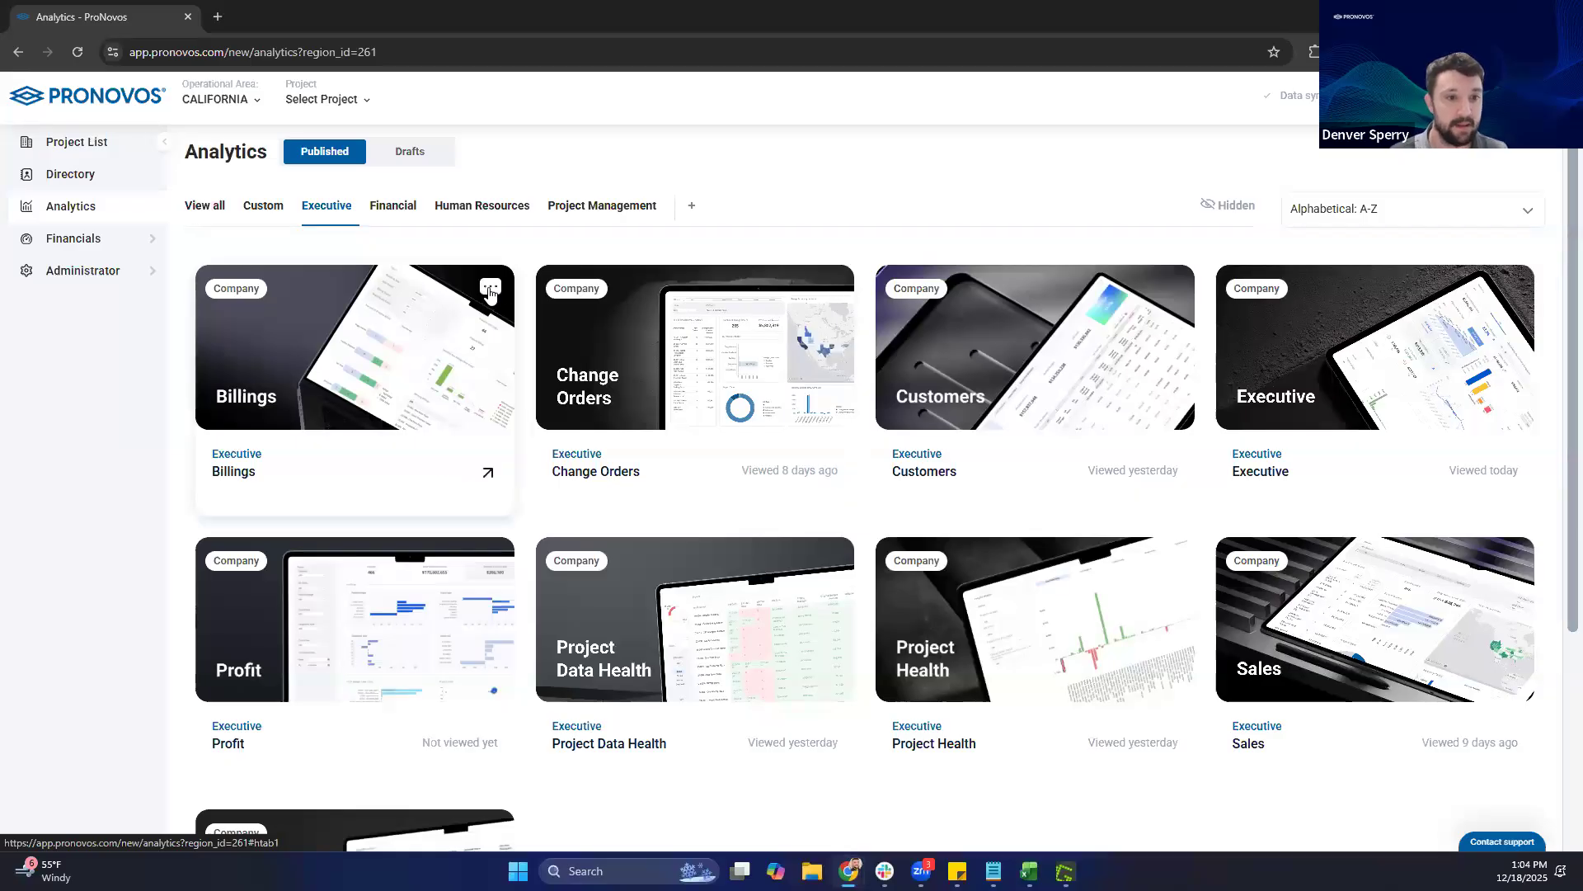
left_click(491, 291)
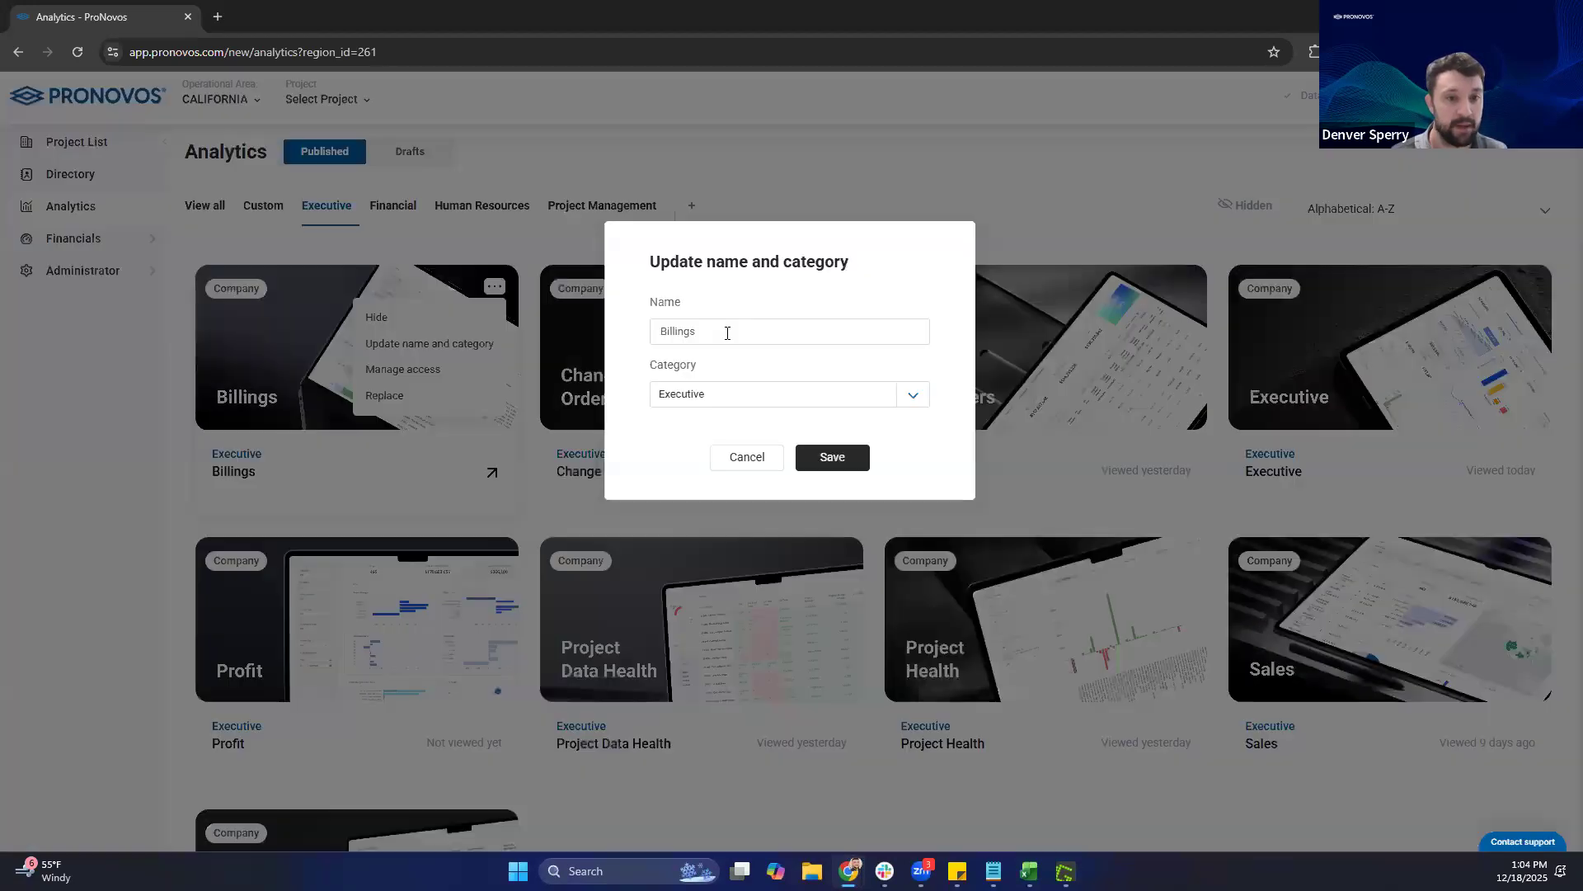
left_click_drag(728, 333, 600, 327)
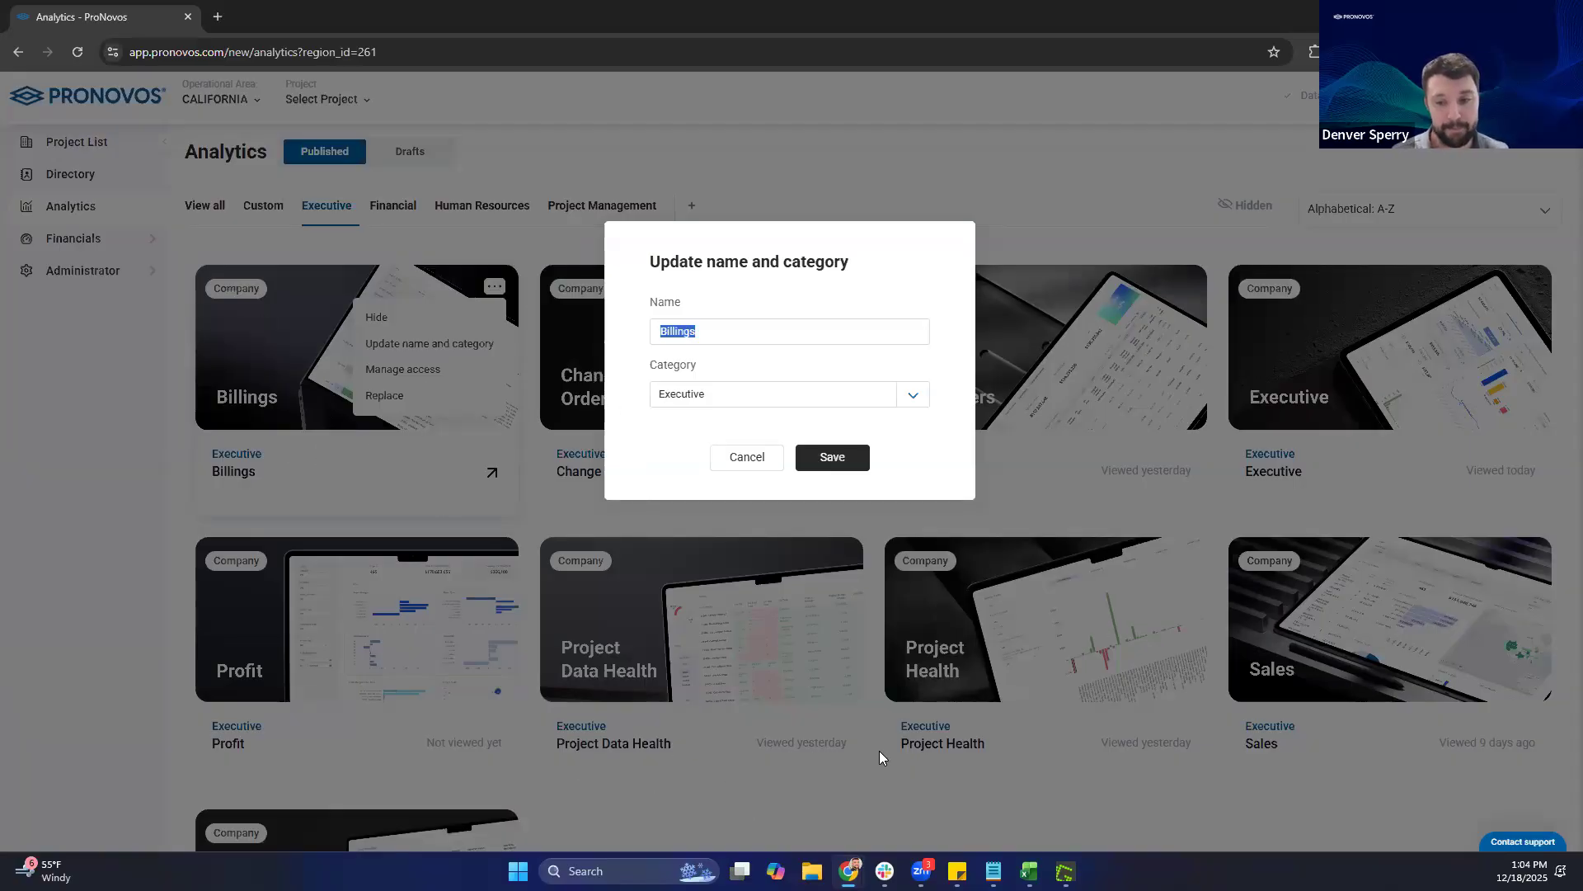
left_click(912, 399)
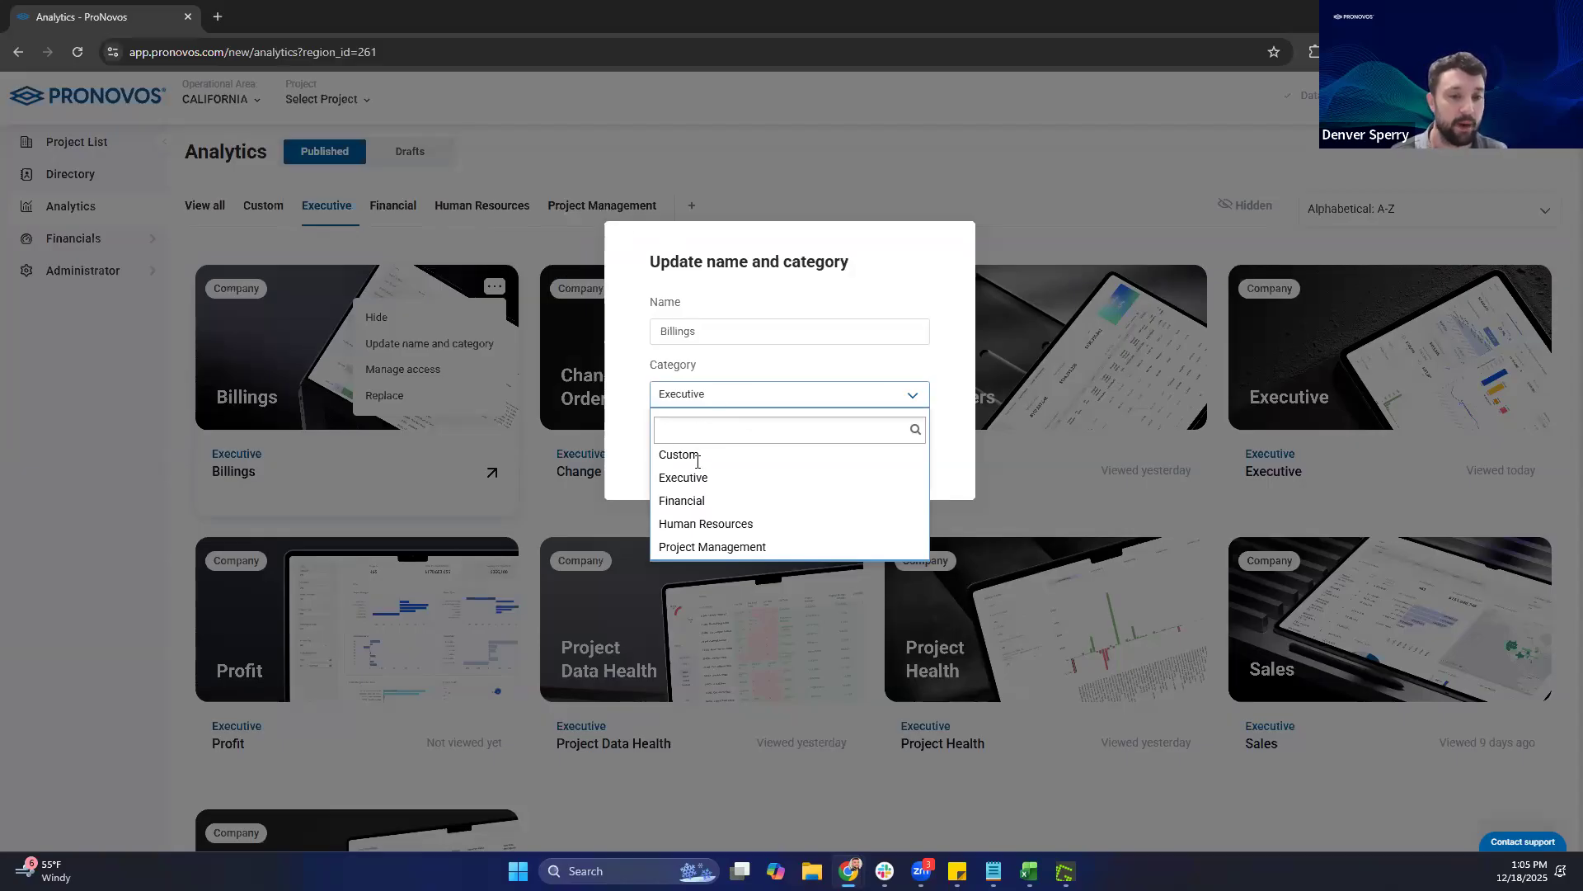
left_click(741, 361)
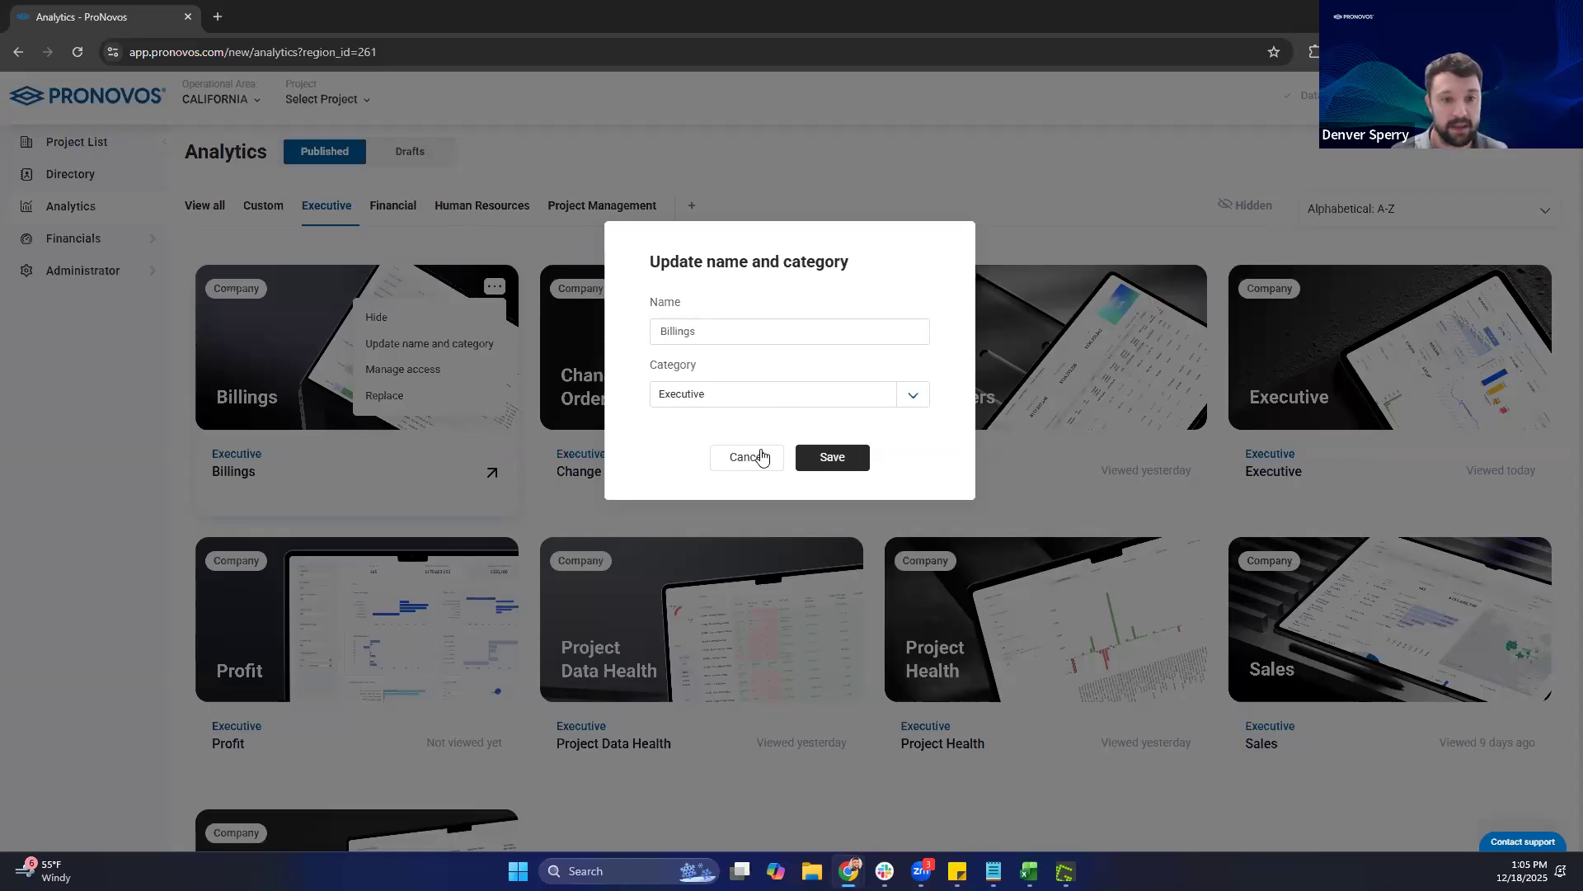
Set the Billings dashboard's access to only assigned permission groups and display the list of groups
left_click(402, 375)
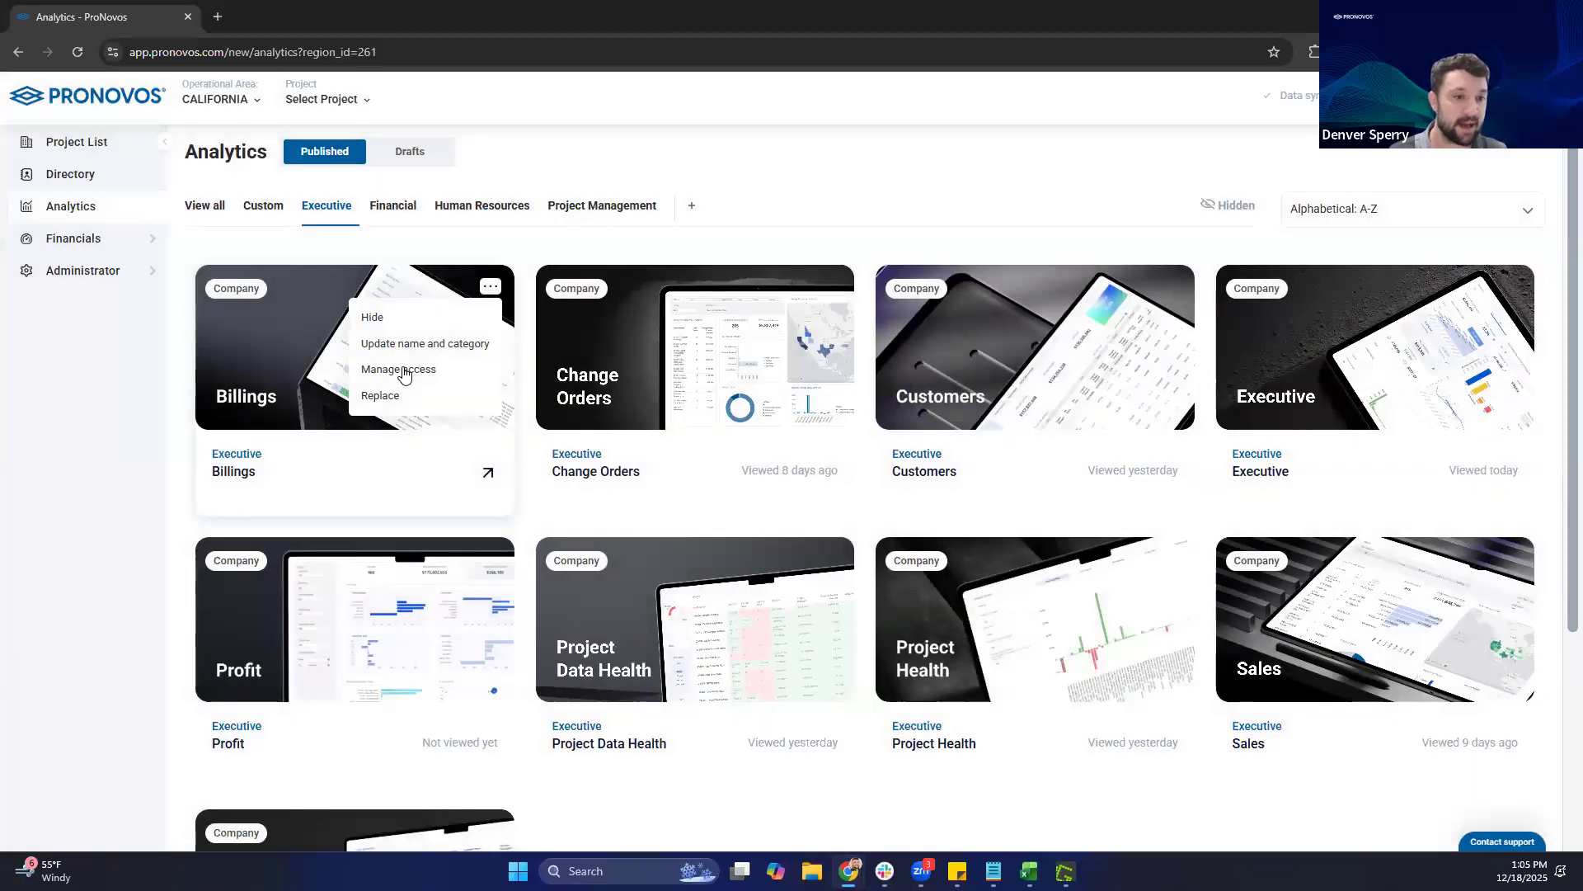
left_click(403, 371)
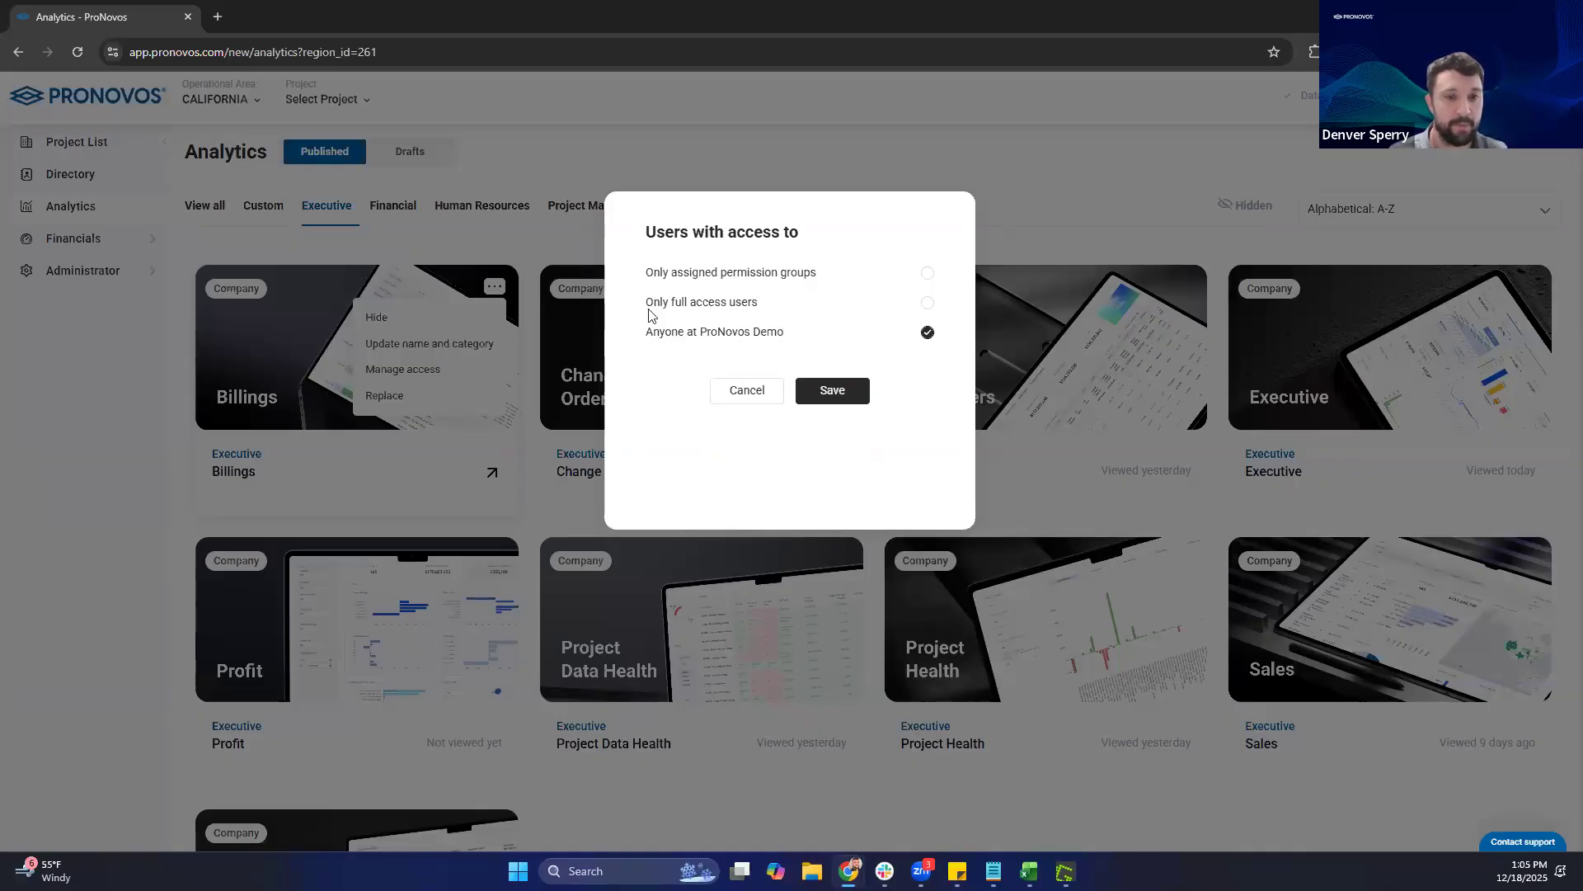
left_click_drag(650, 273, 825, 272)
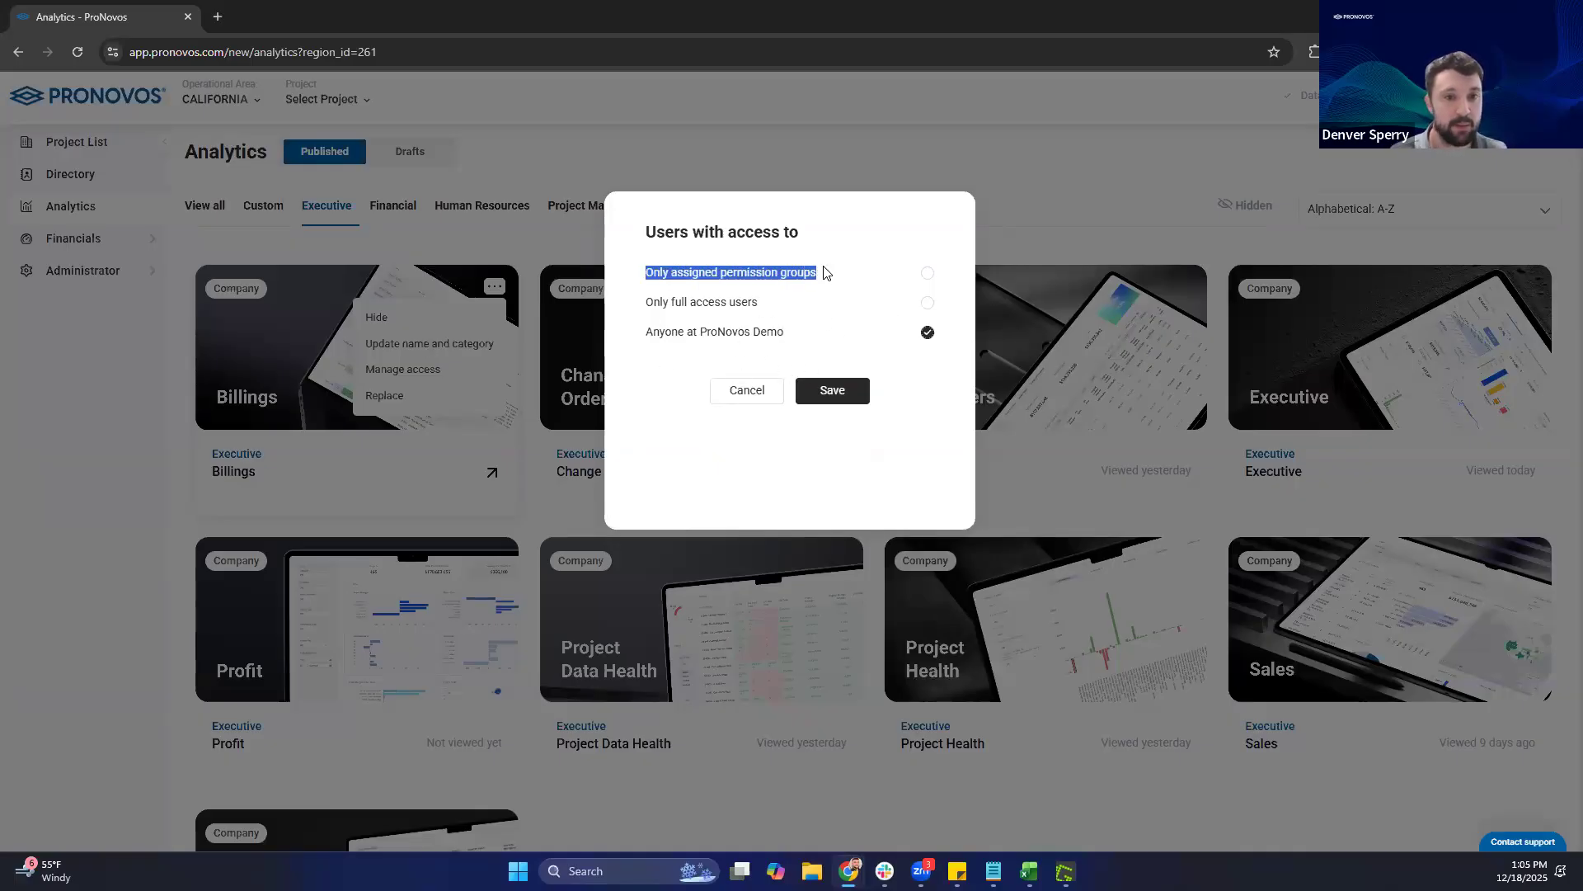
left_click(928, 277)
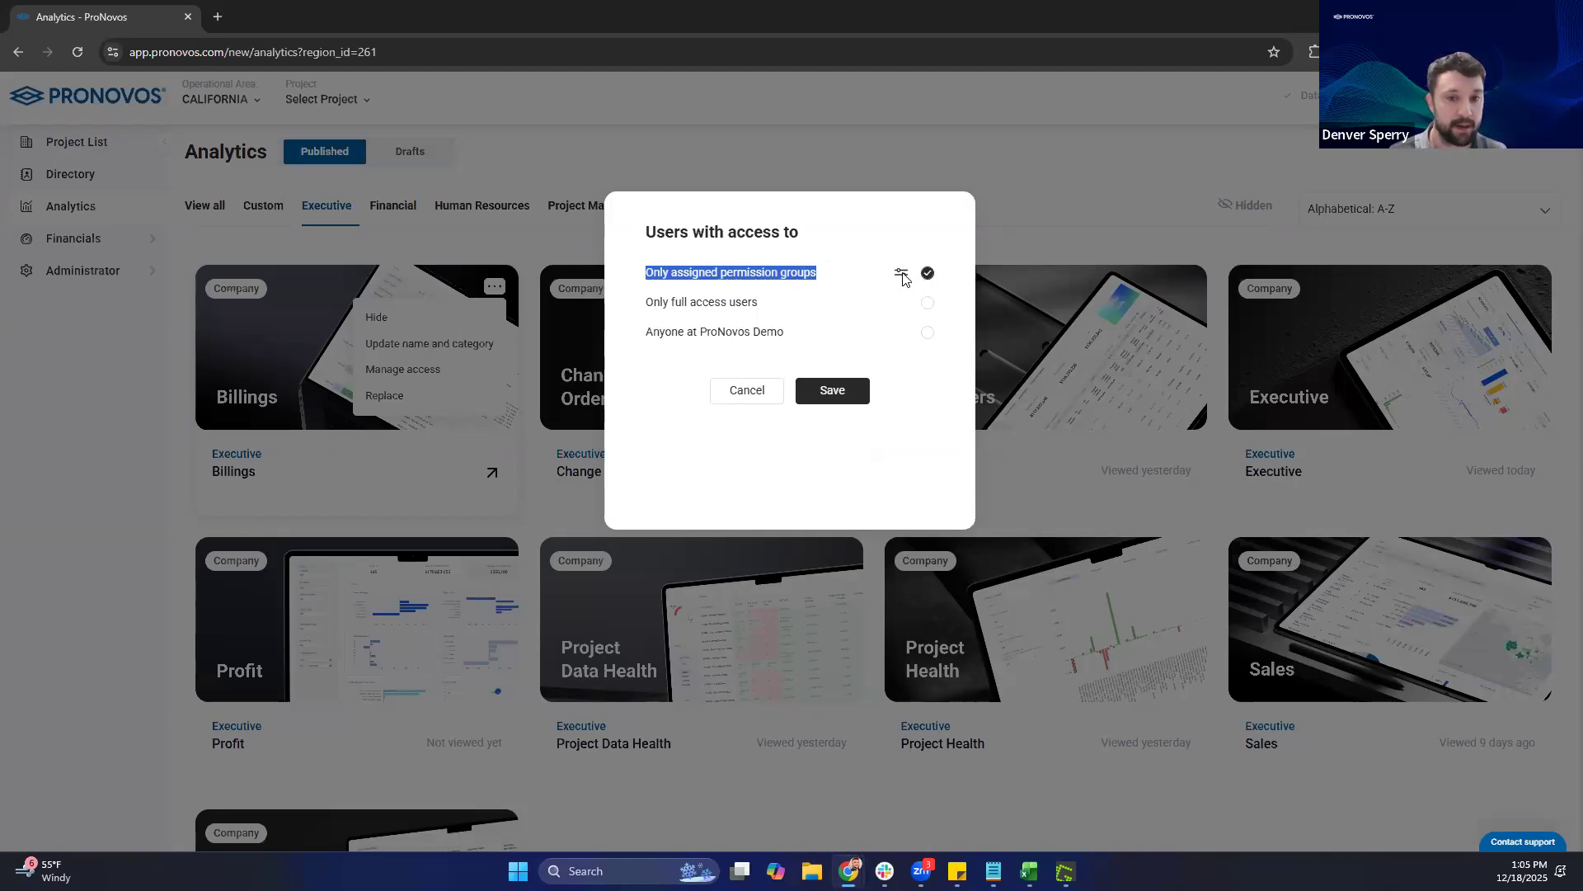
left_click(901, 275)
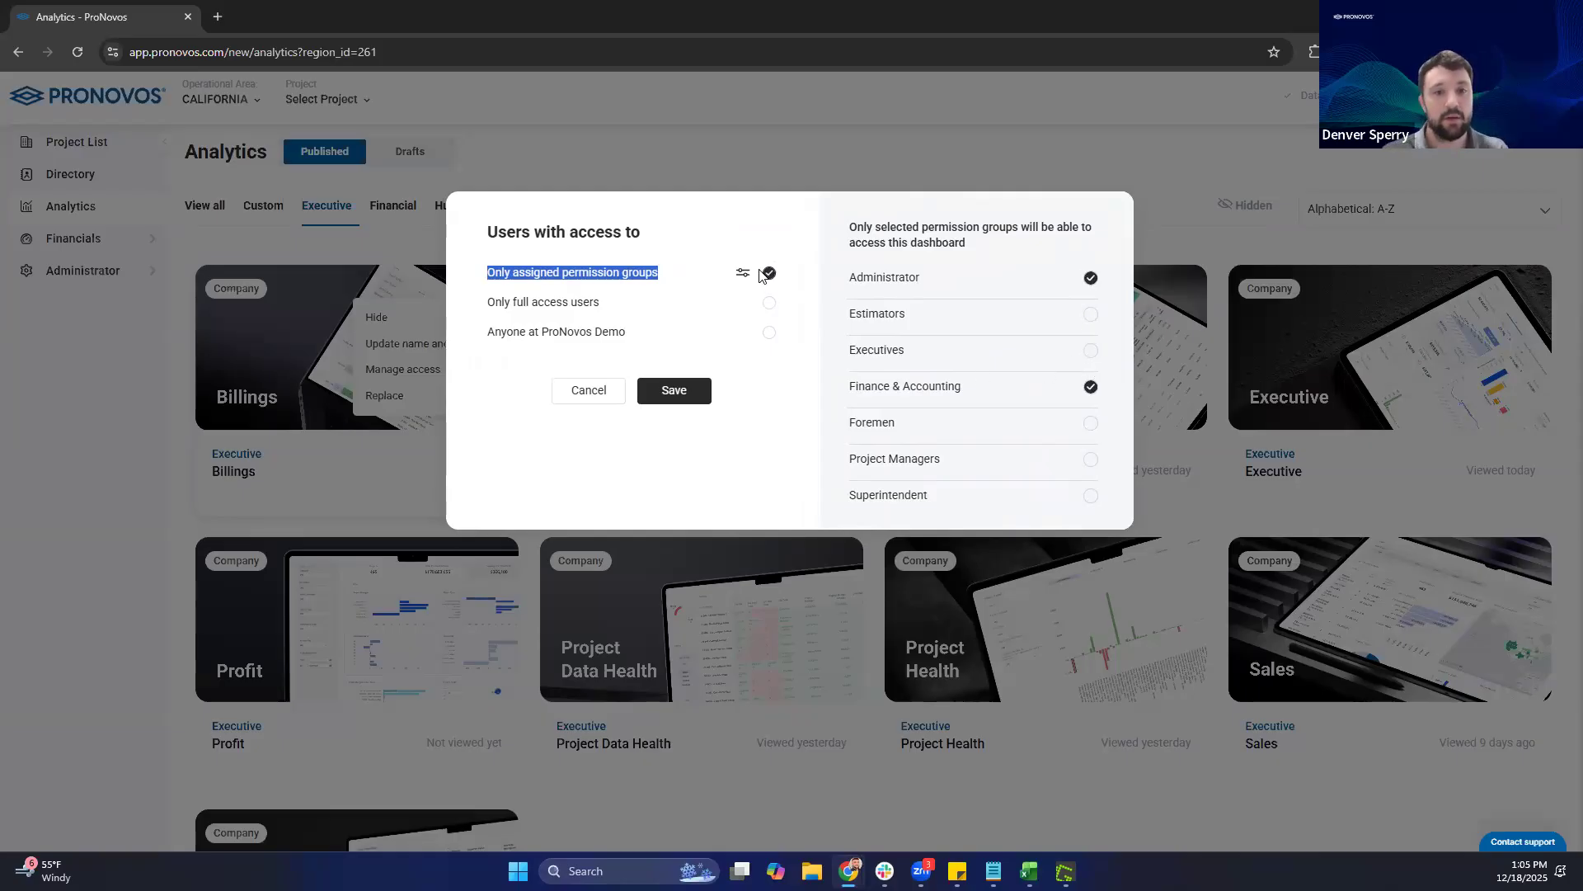
Try the access options for only full access users and anyone at ProNovos Demo, and cancel the access changes
left_click_drag(493, 298, 779, 306)
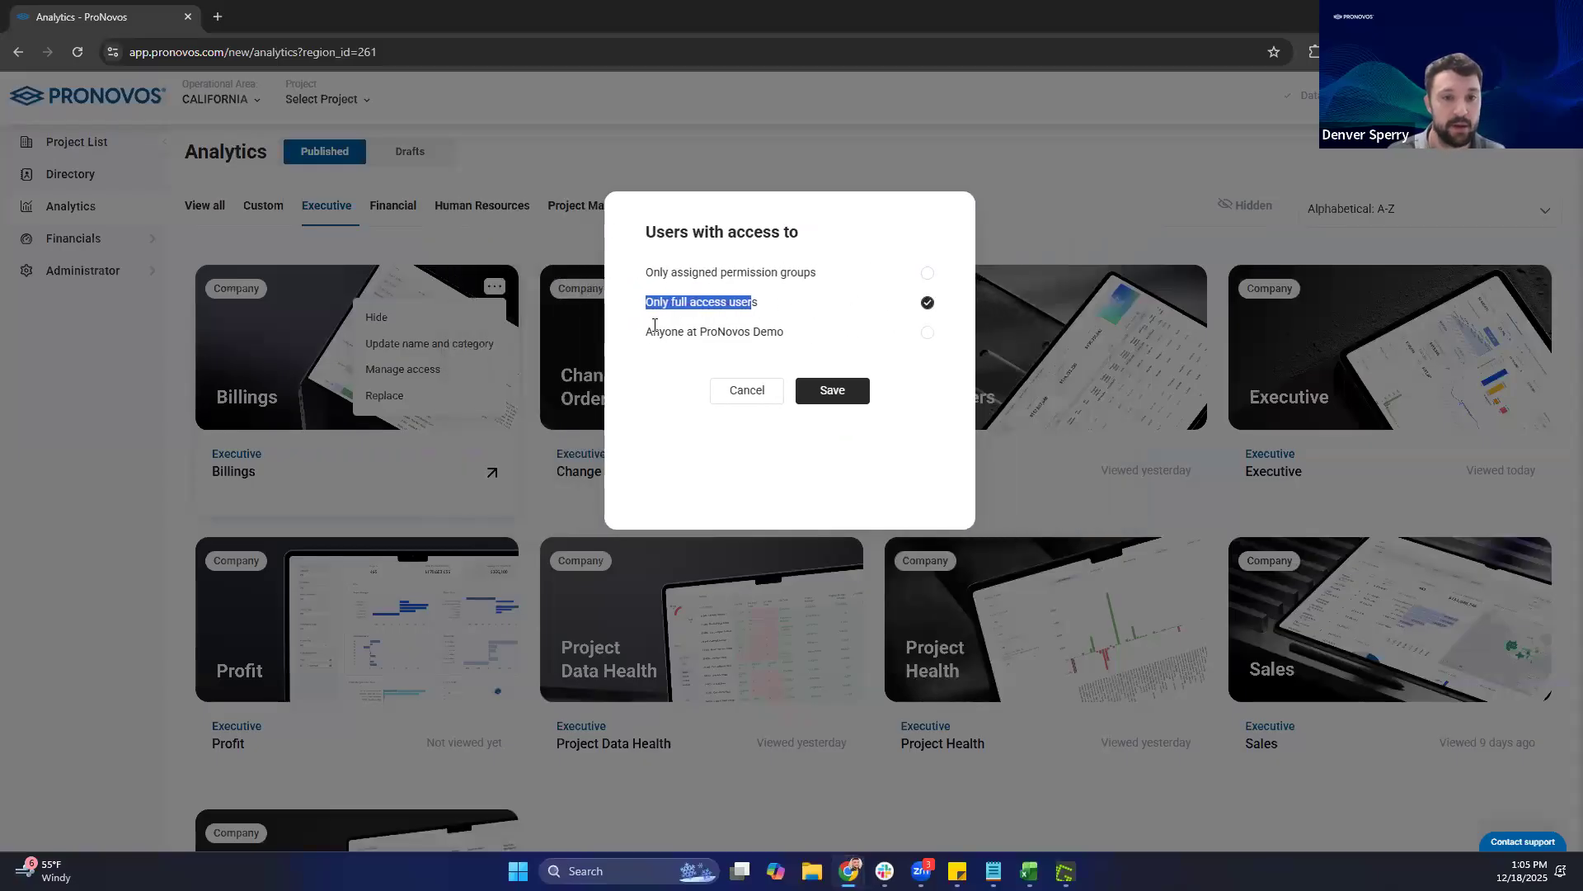
left_click_drag(648, 333, 703, 330)
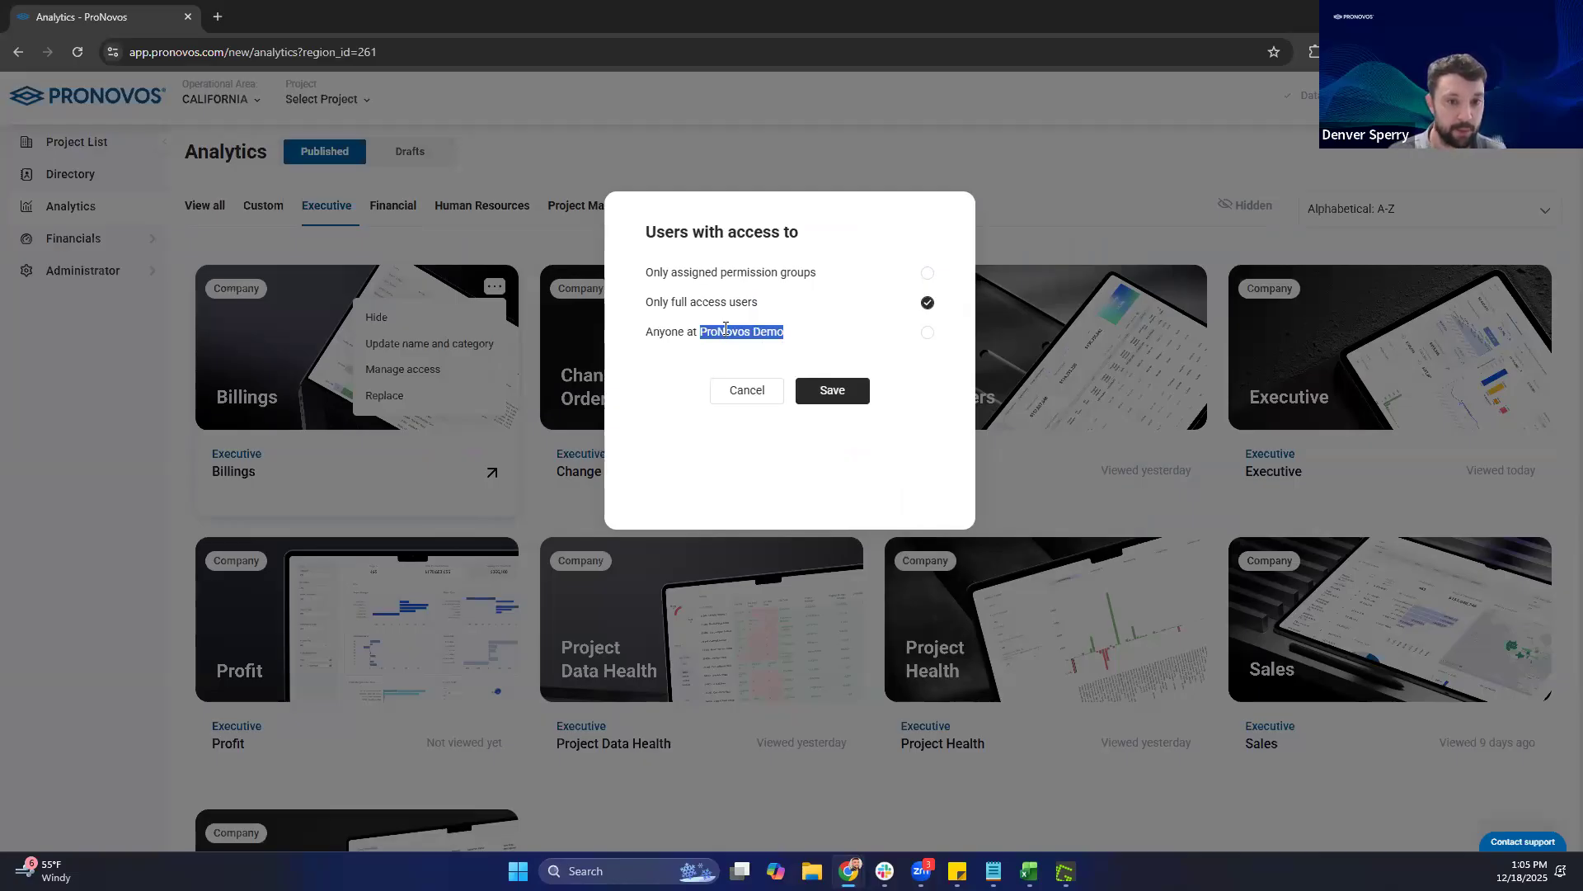
left_click(726, 328)
left_click(928, 337)
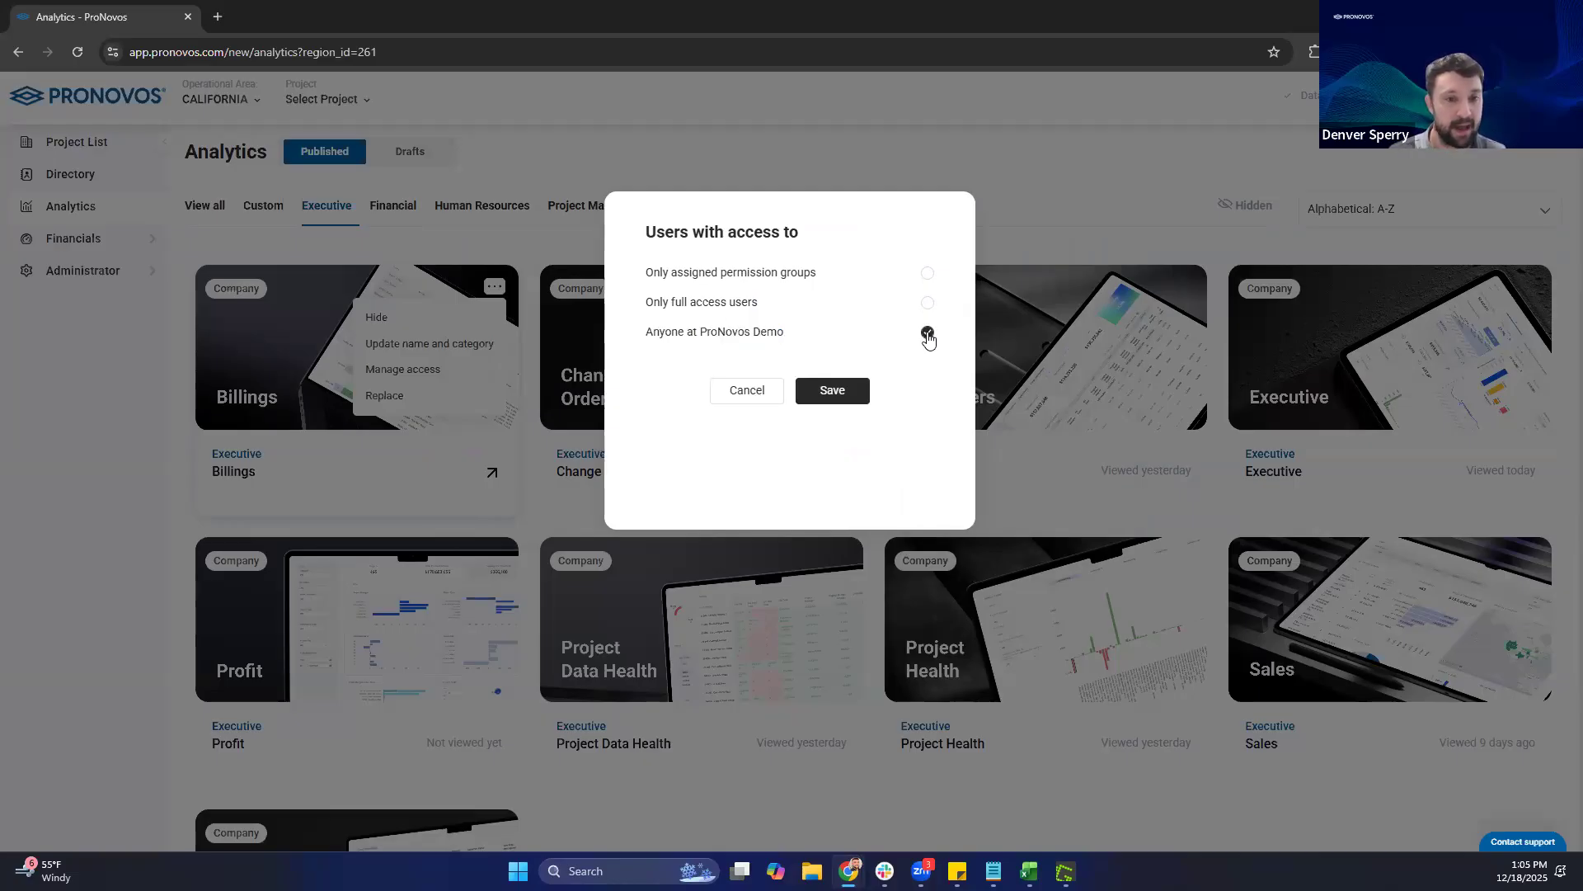
left_click_drag(634, 334, 831, 338)
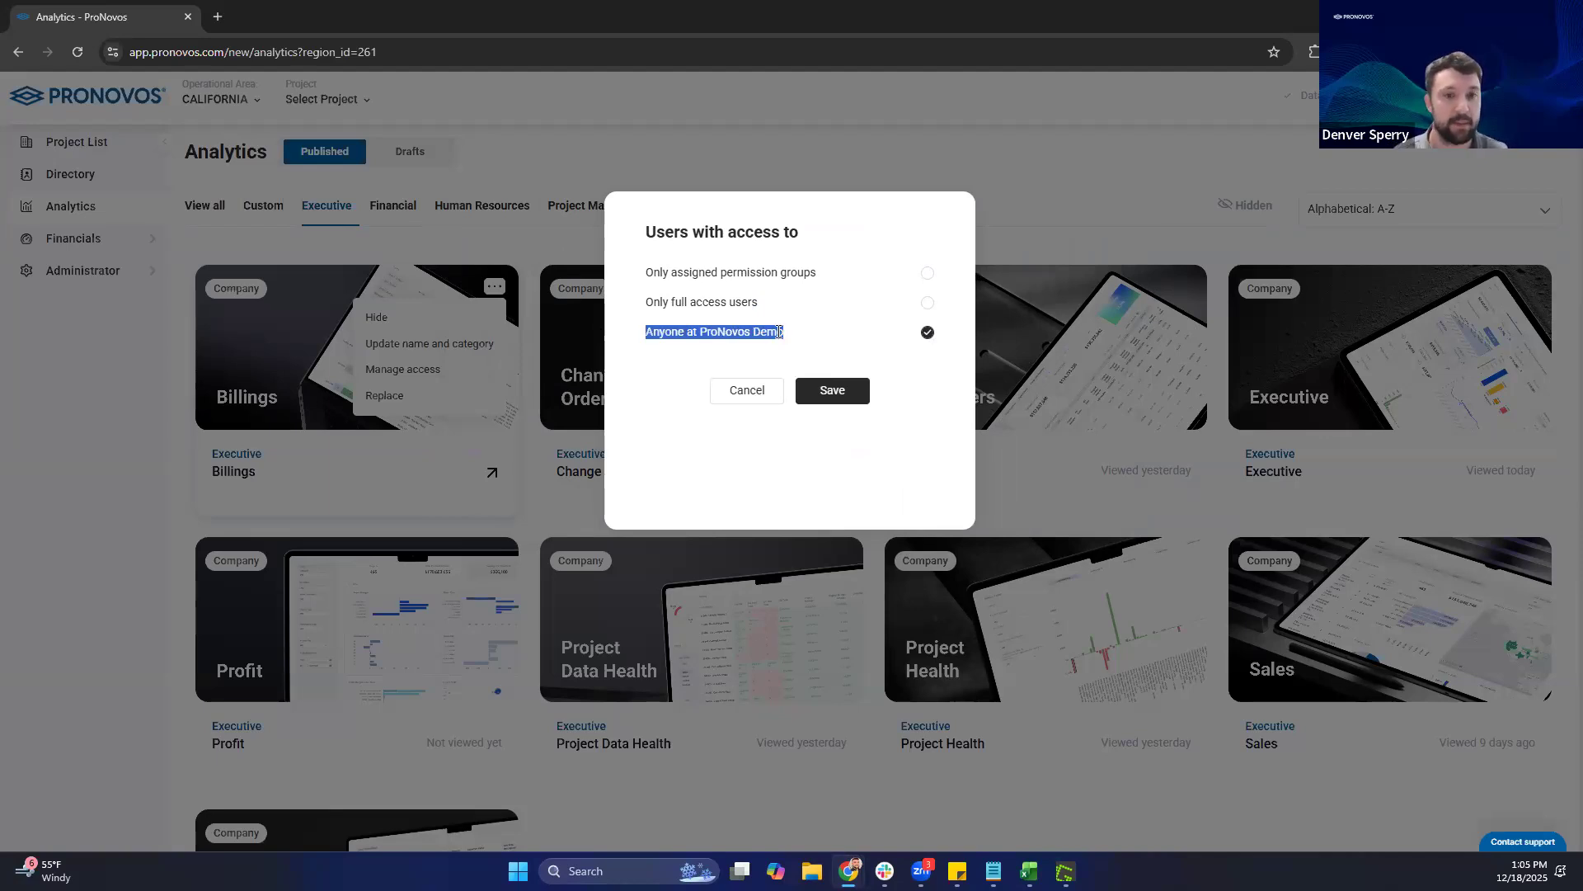
left_click(724, 333)
left_click_drag(700, 331, 786, 333)
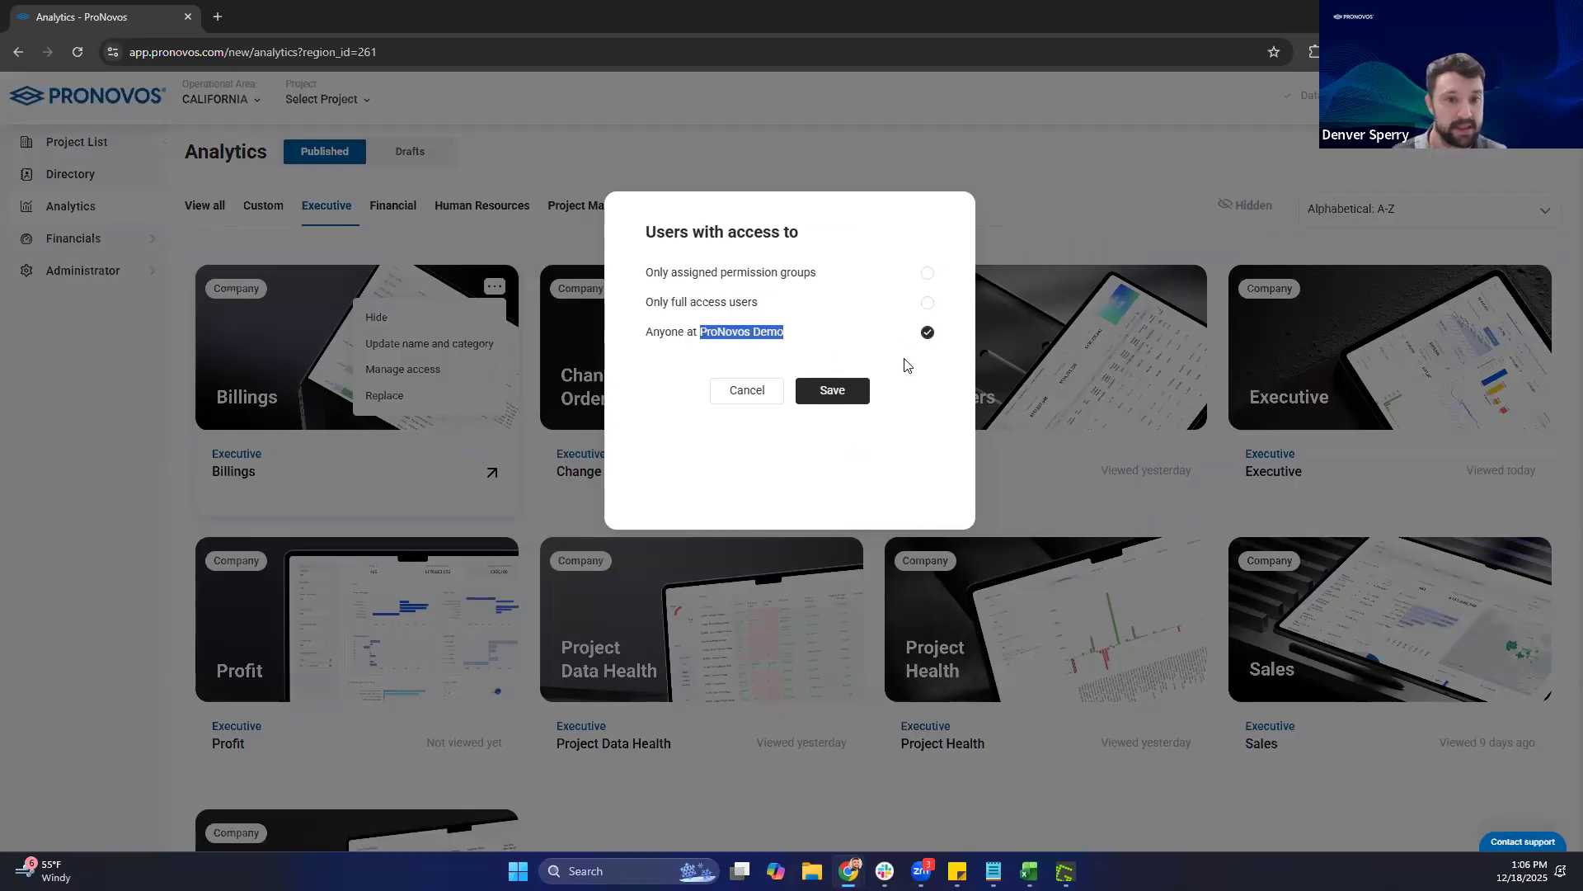
left_click(747, 391)
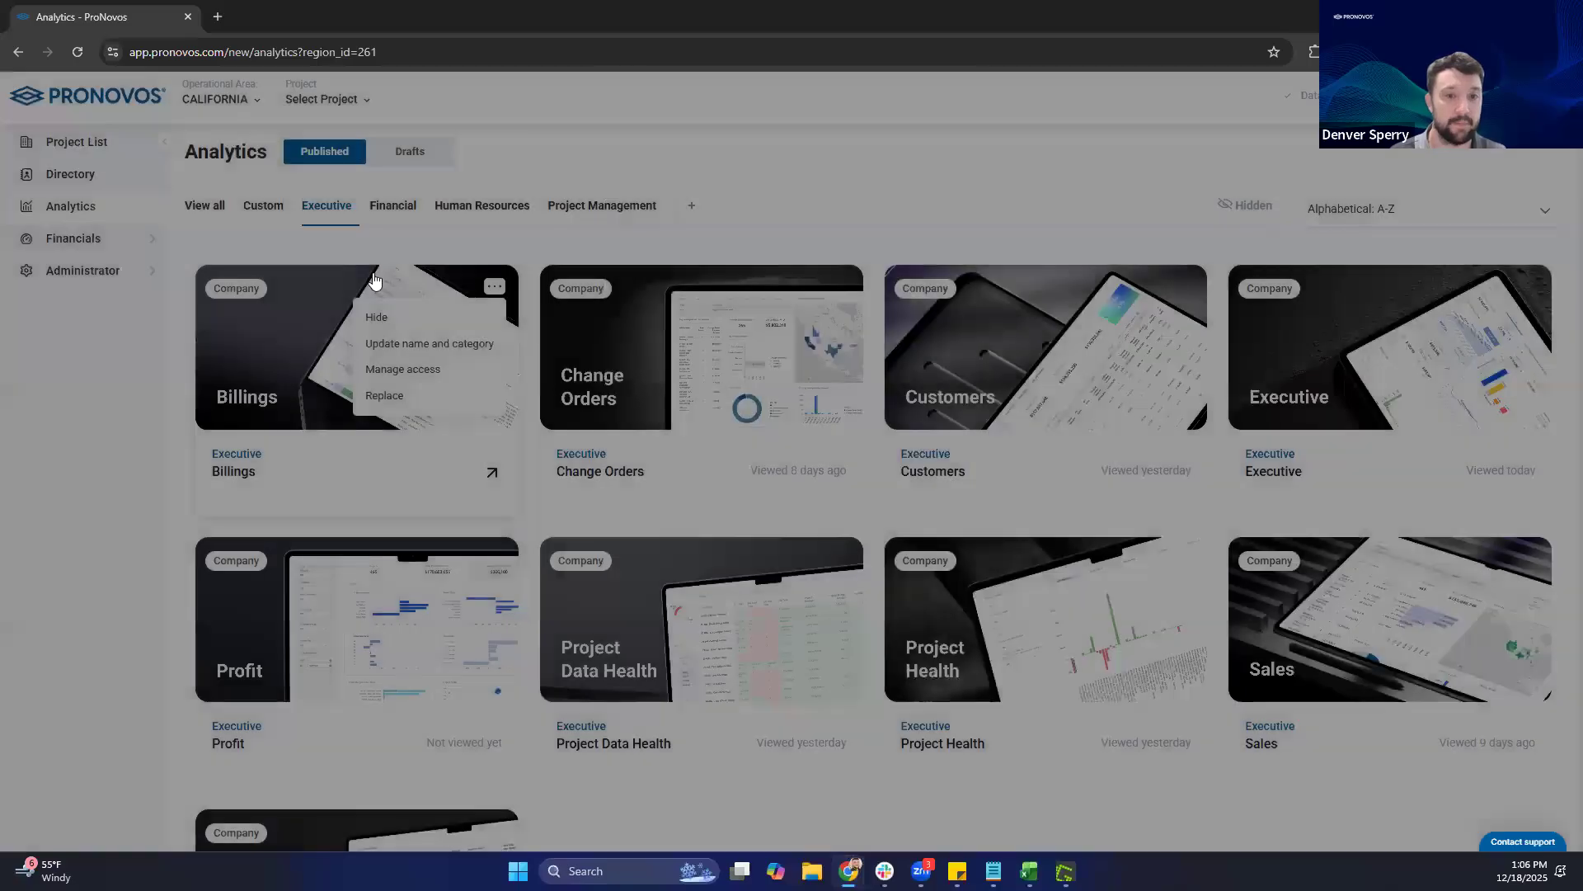
left_click(790, 190)
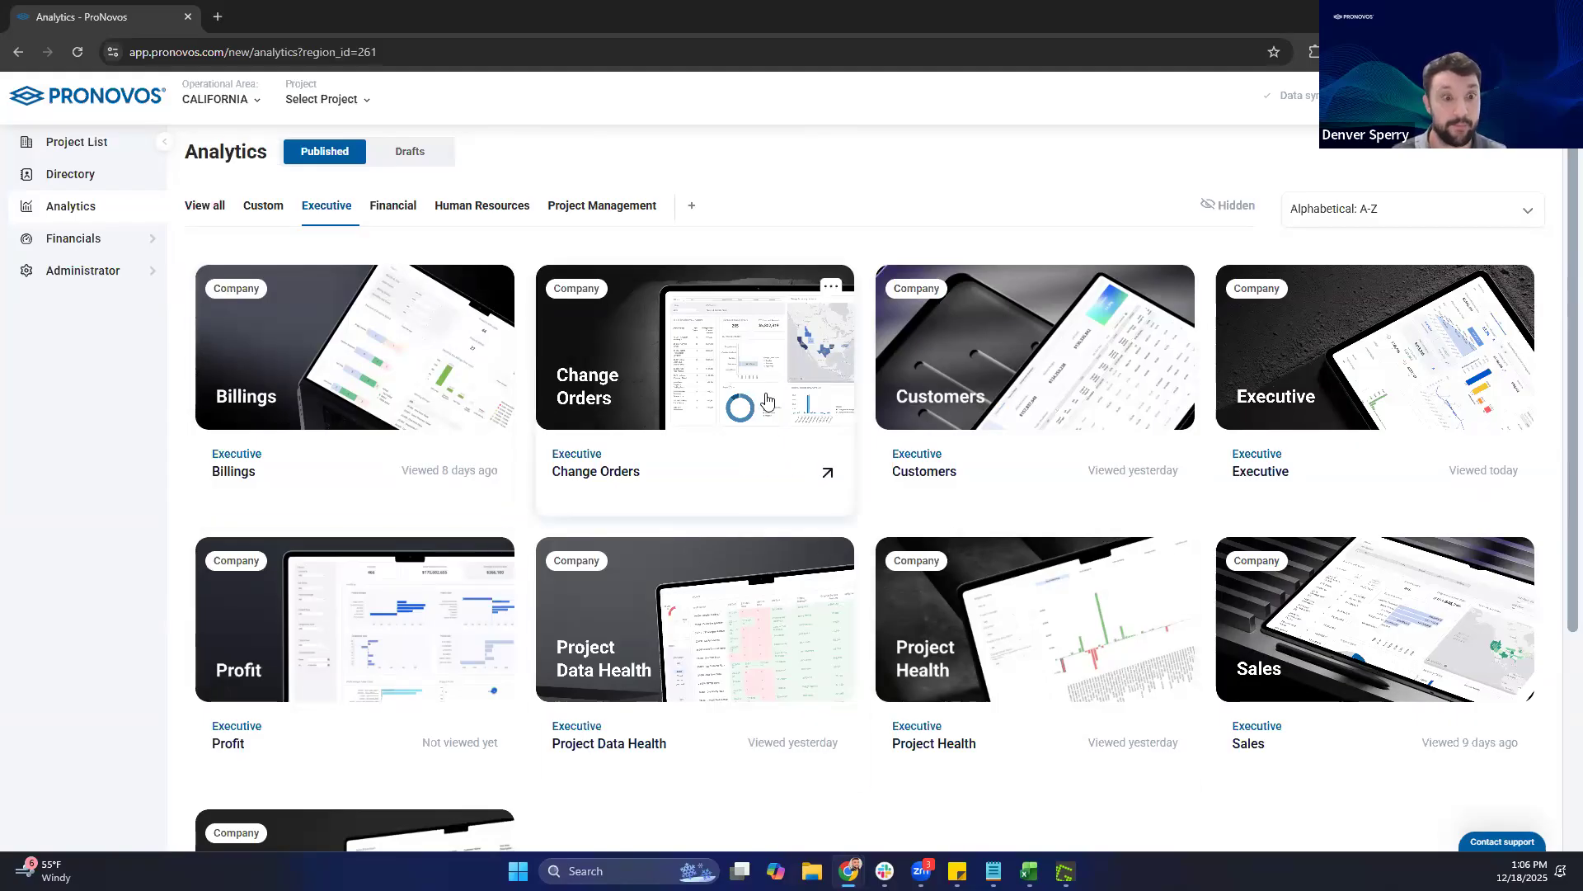
Review the management options offered for the Executive category's Billings dashboard
left_click(491, 287)
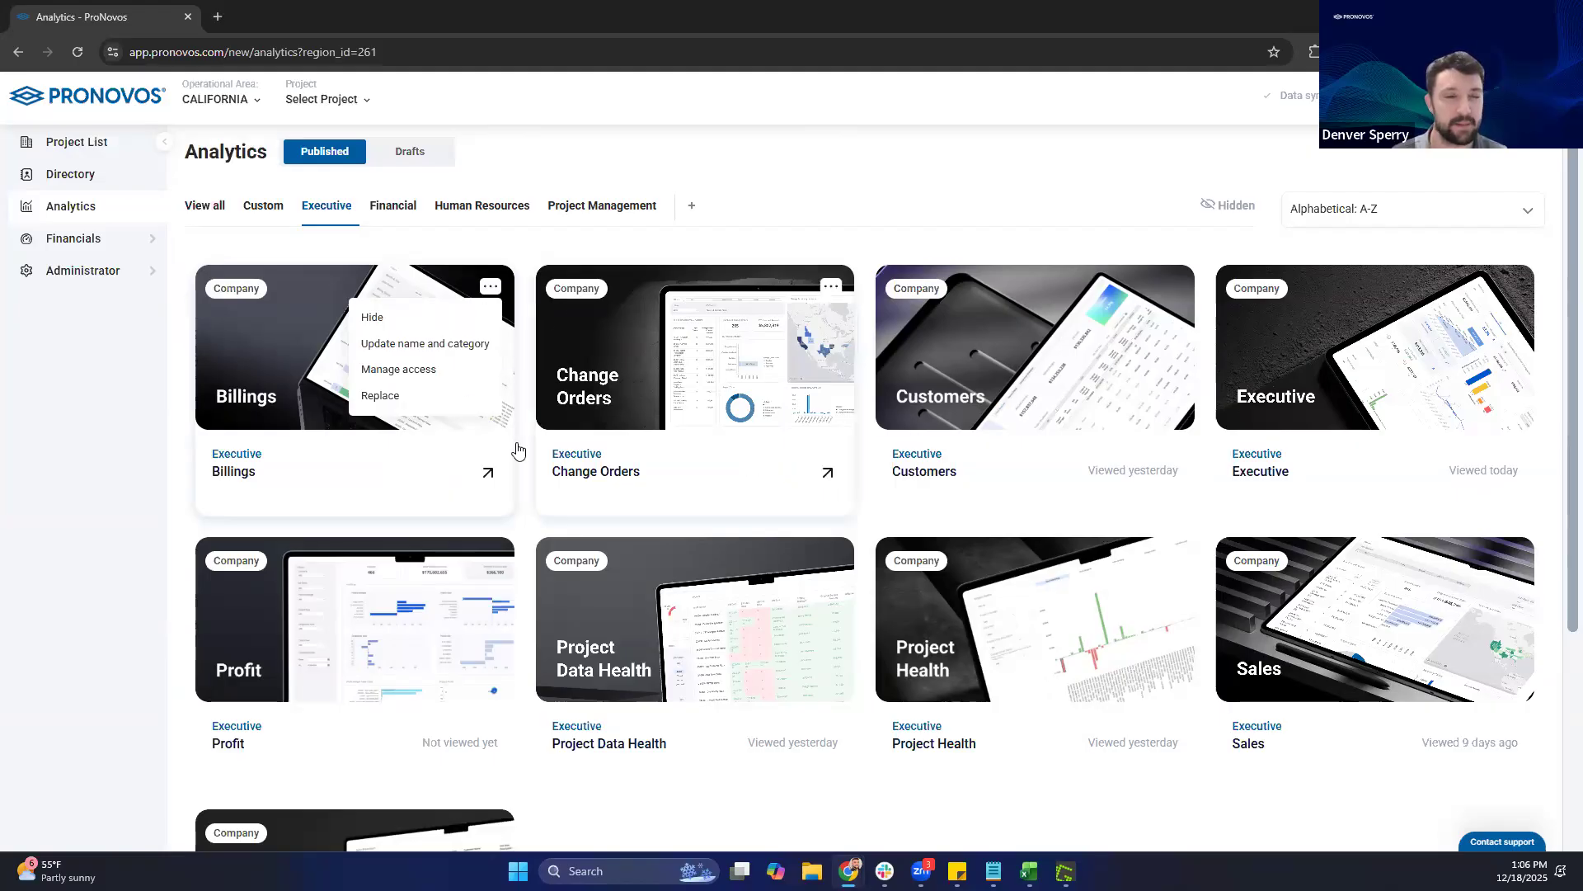
left_click(524, 539)
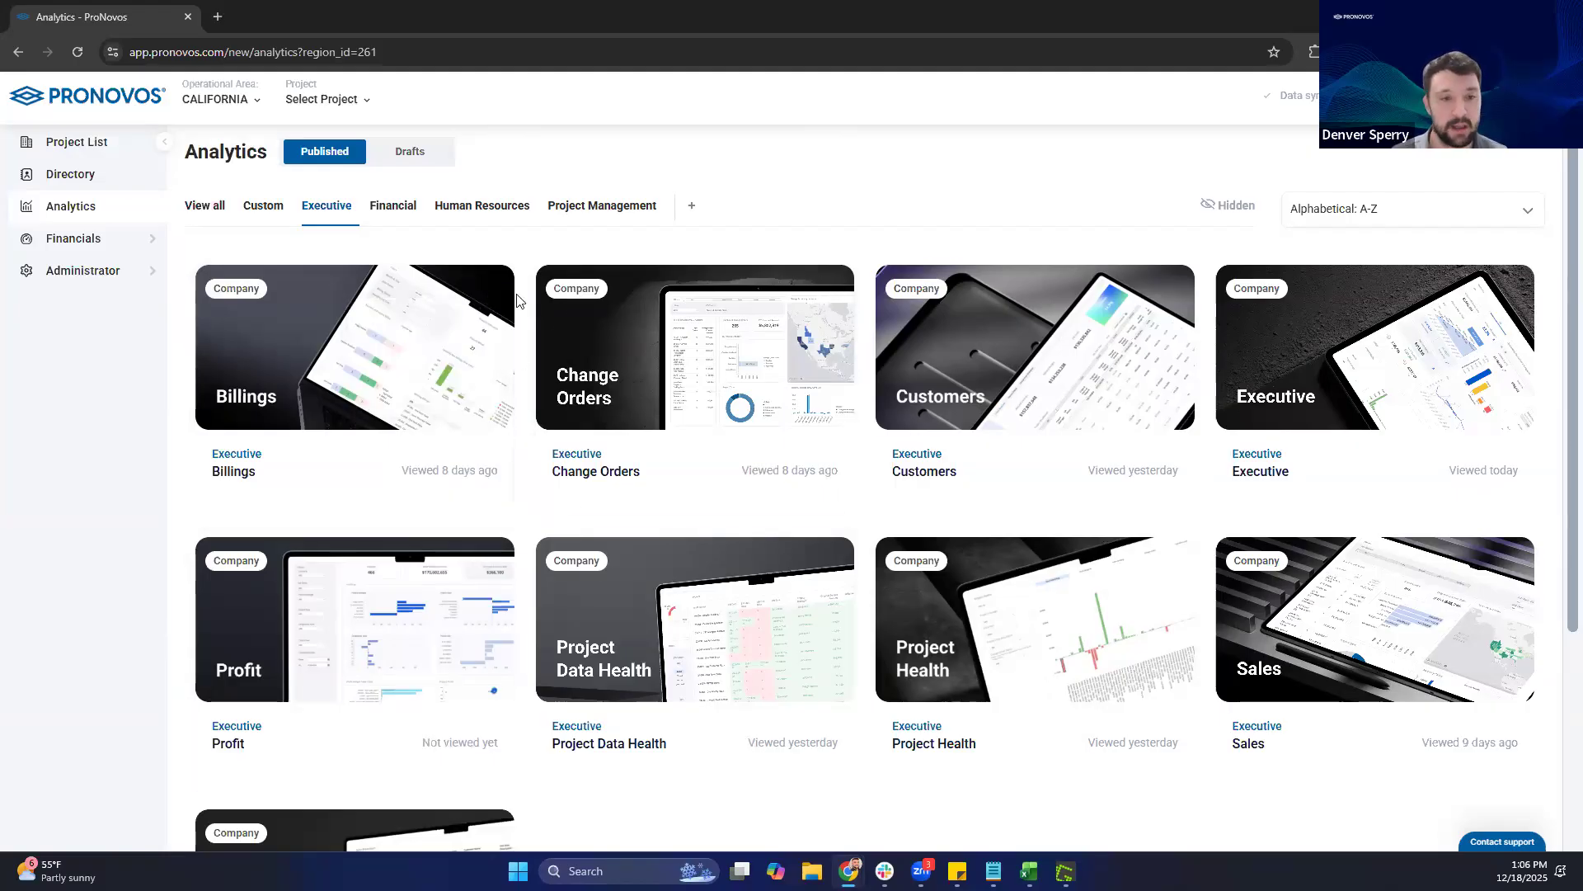
left_click(491, 289)
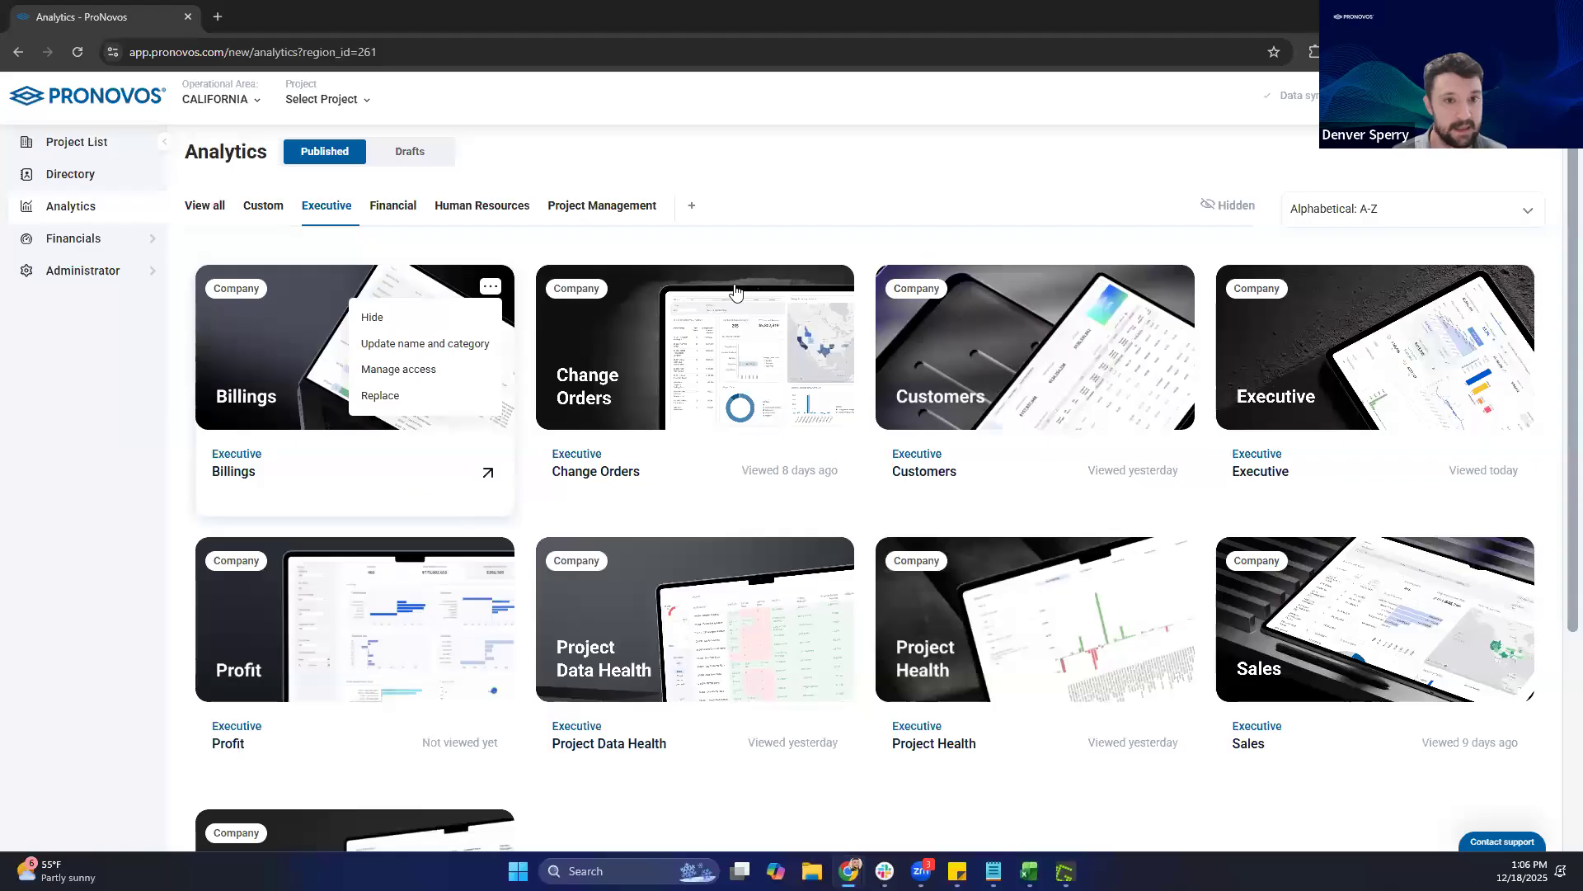
left_click(874, 146)
mouse_move(489, 291)
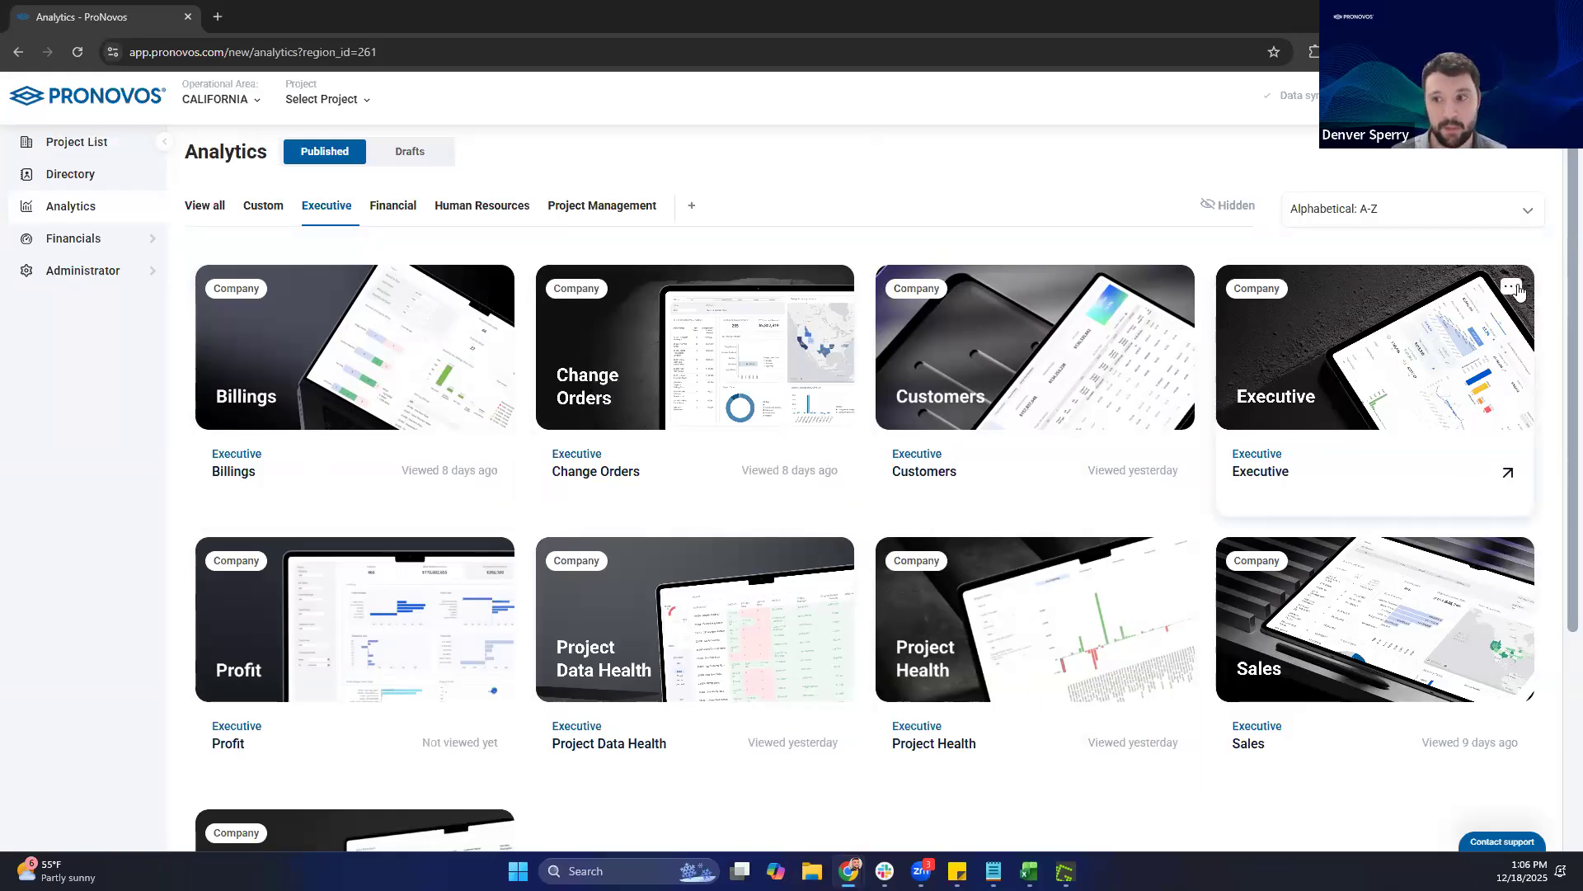
Review the custom versions that can replace the Executive dashboard, and cancel the replacement
left_click(1514, 289)
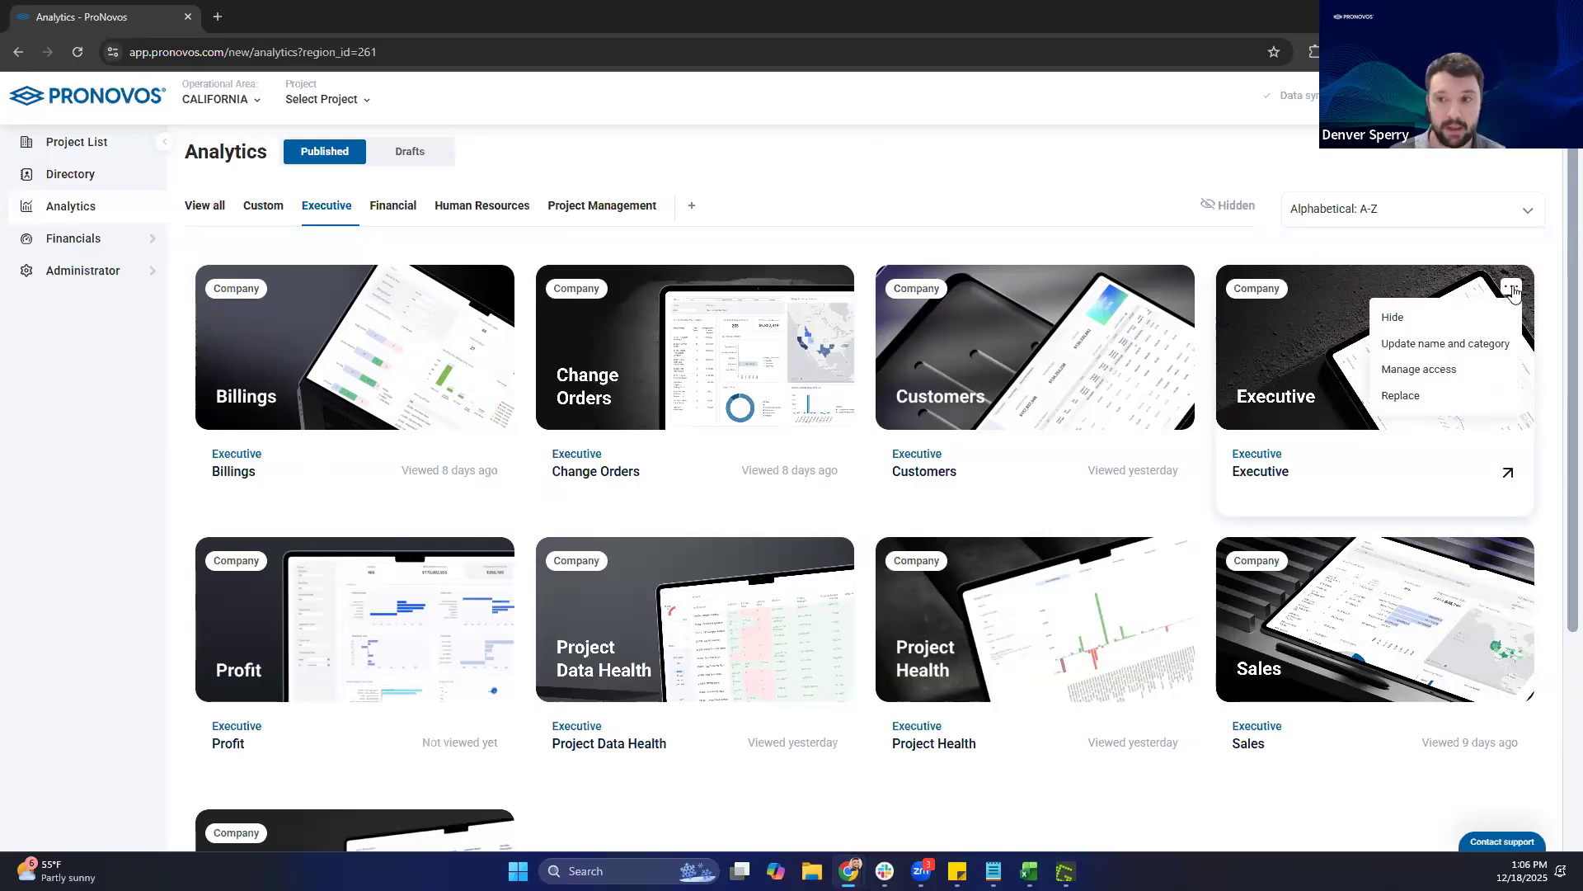
left_click(1401, 397)
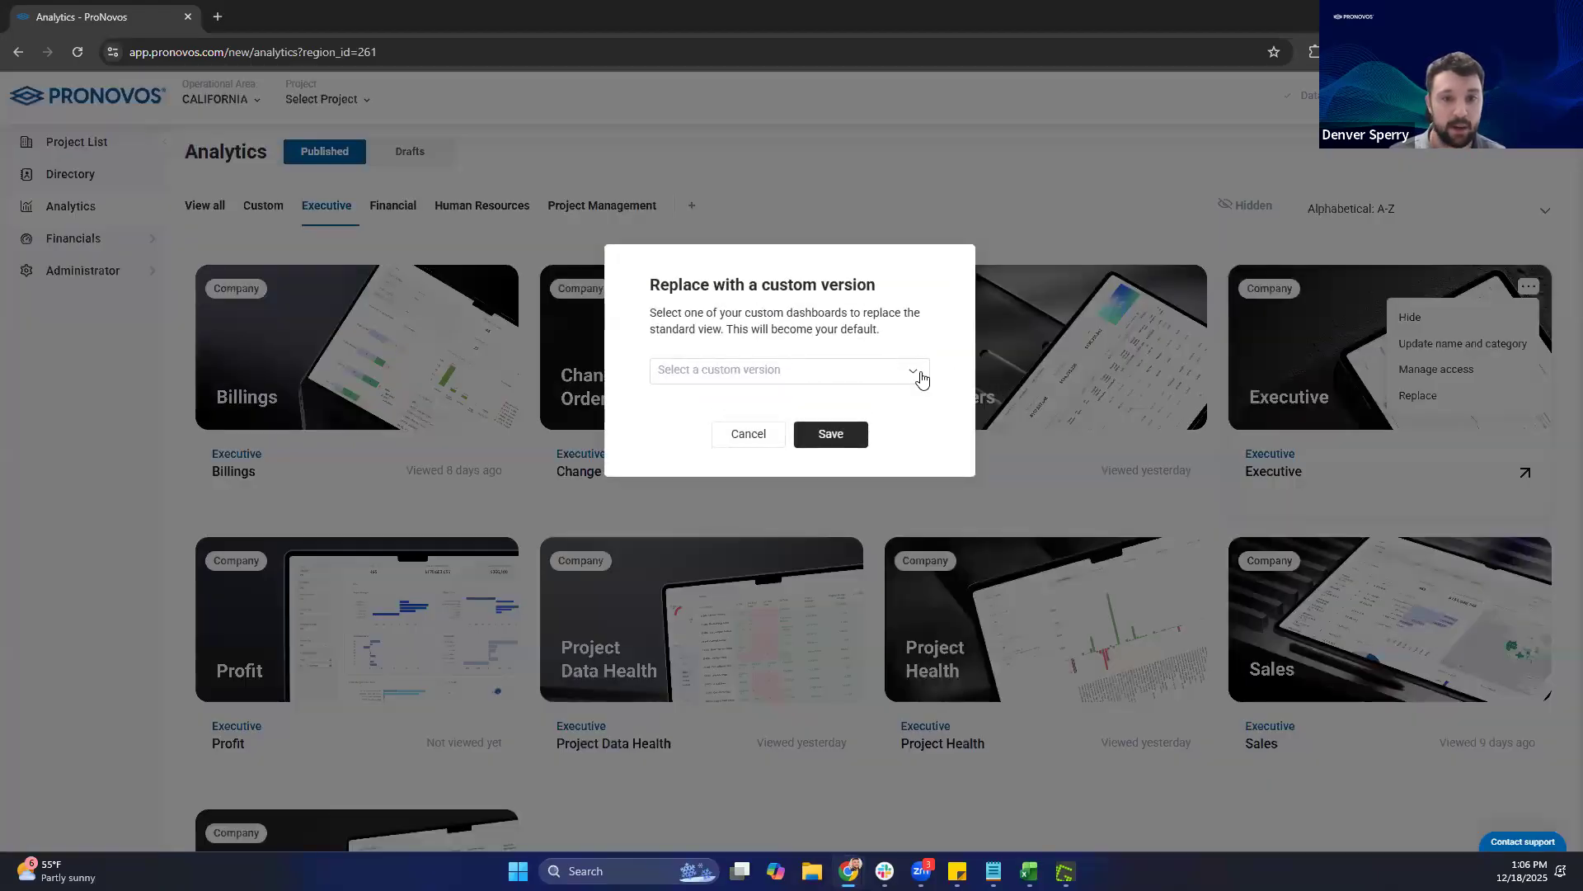
left_click(921, 379)
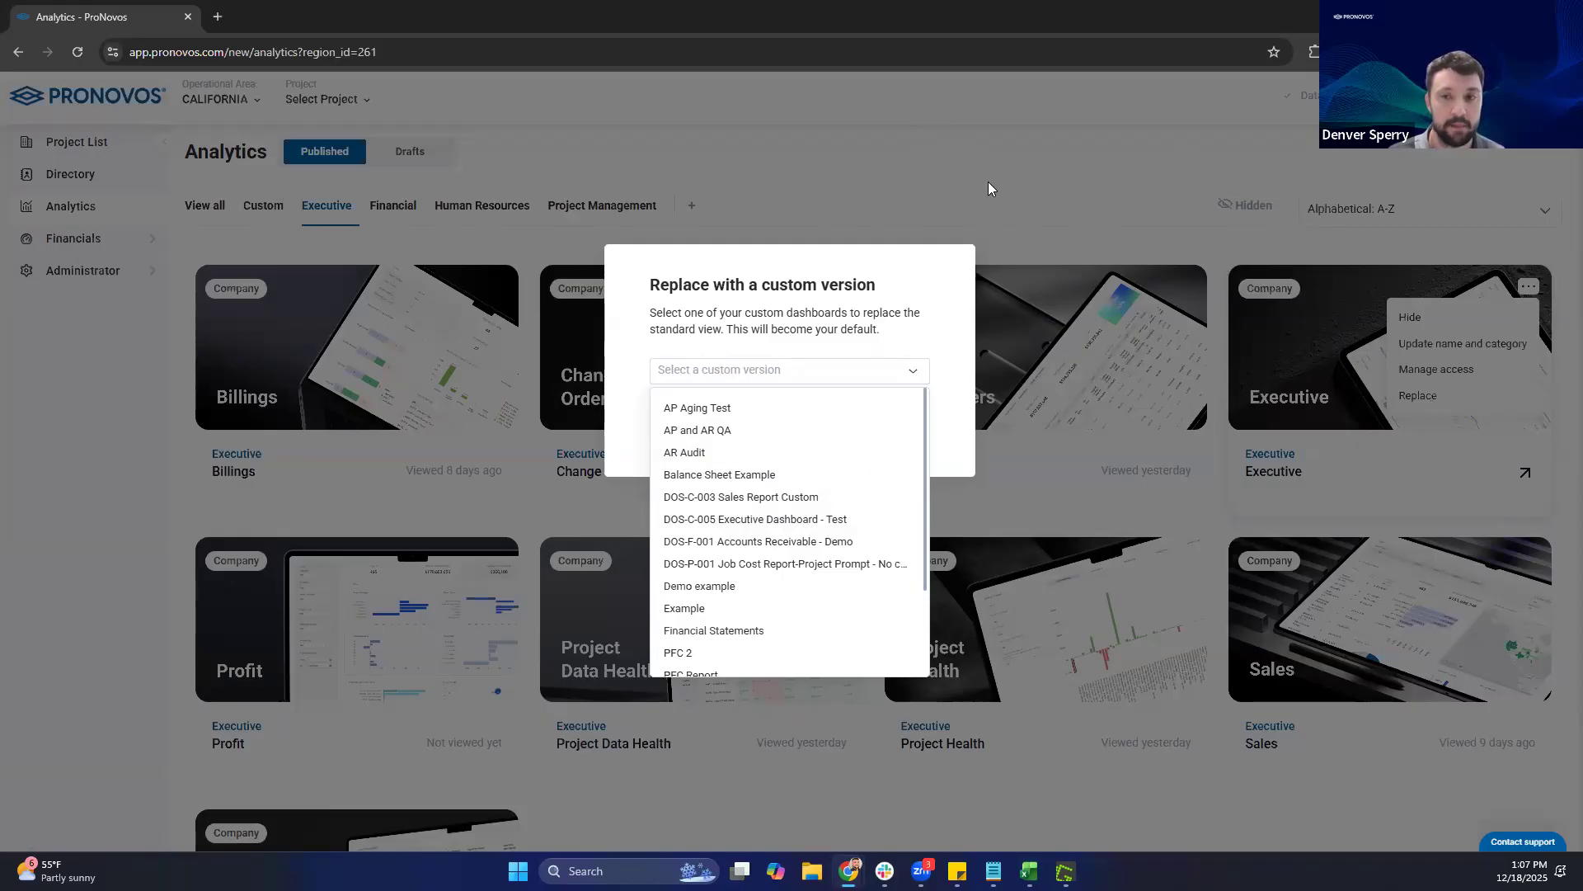
left_click(1033, 181)
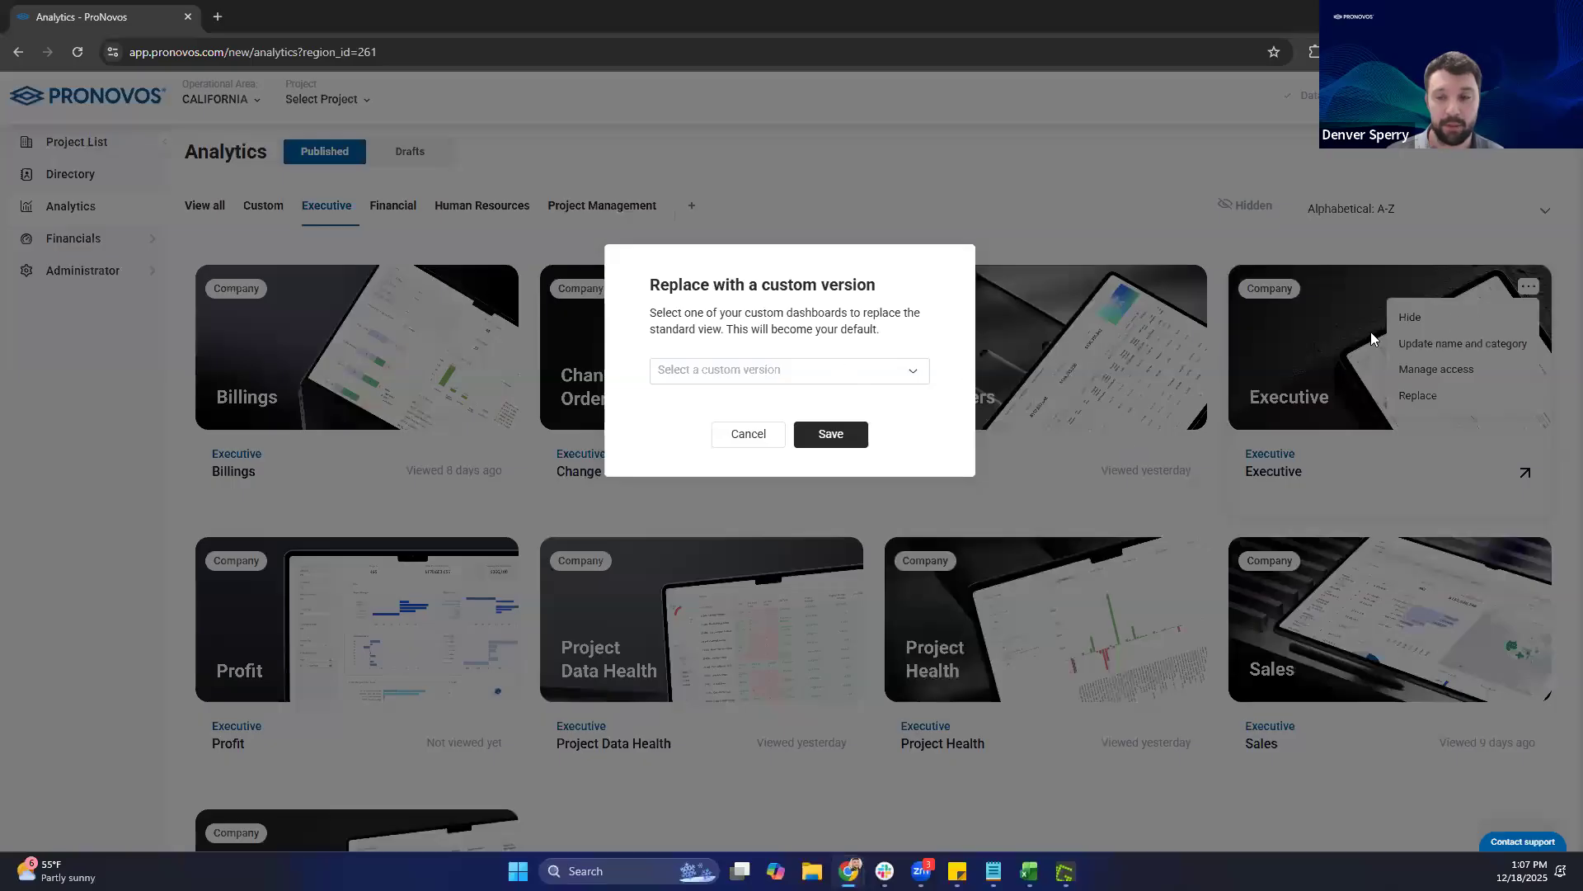
left_click(924, 373)
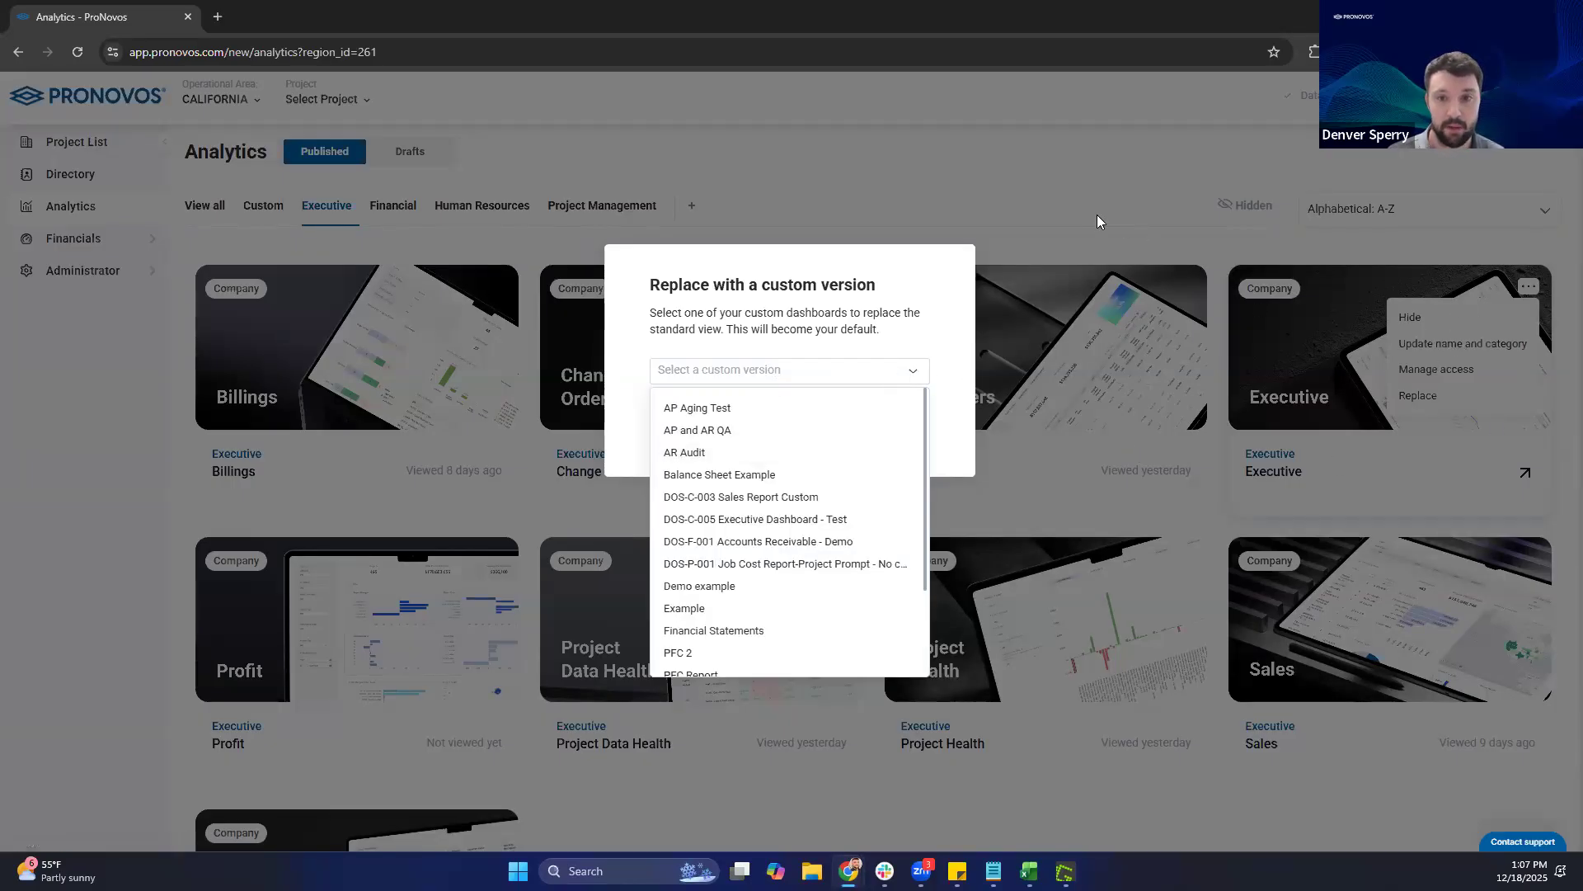
left_click(767, 440)
left_click(1016, 333)
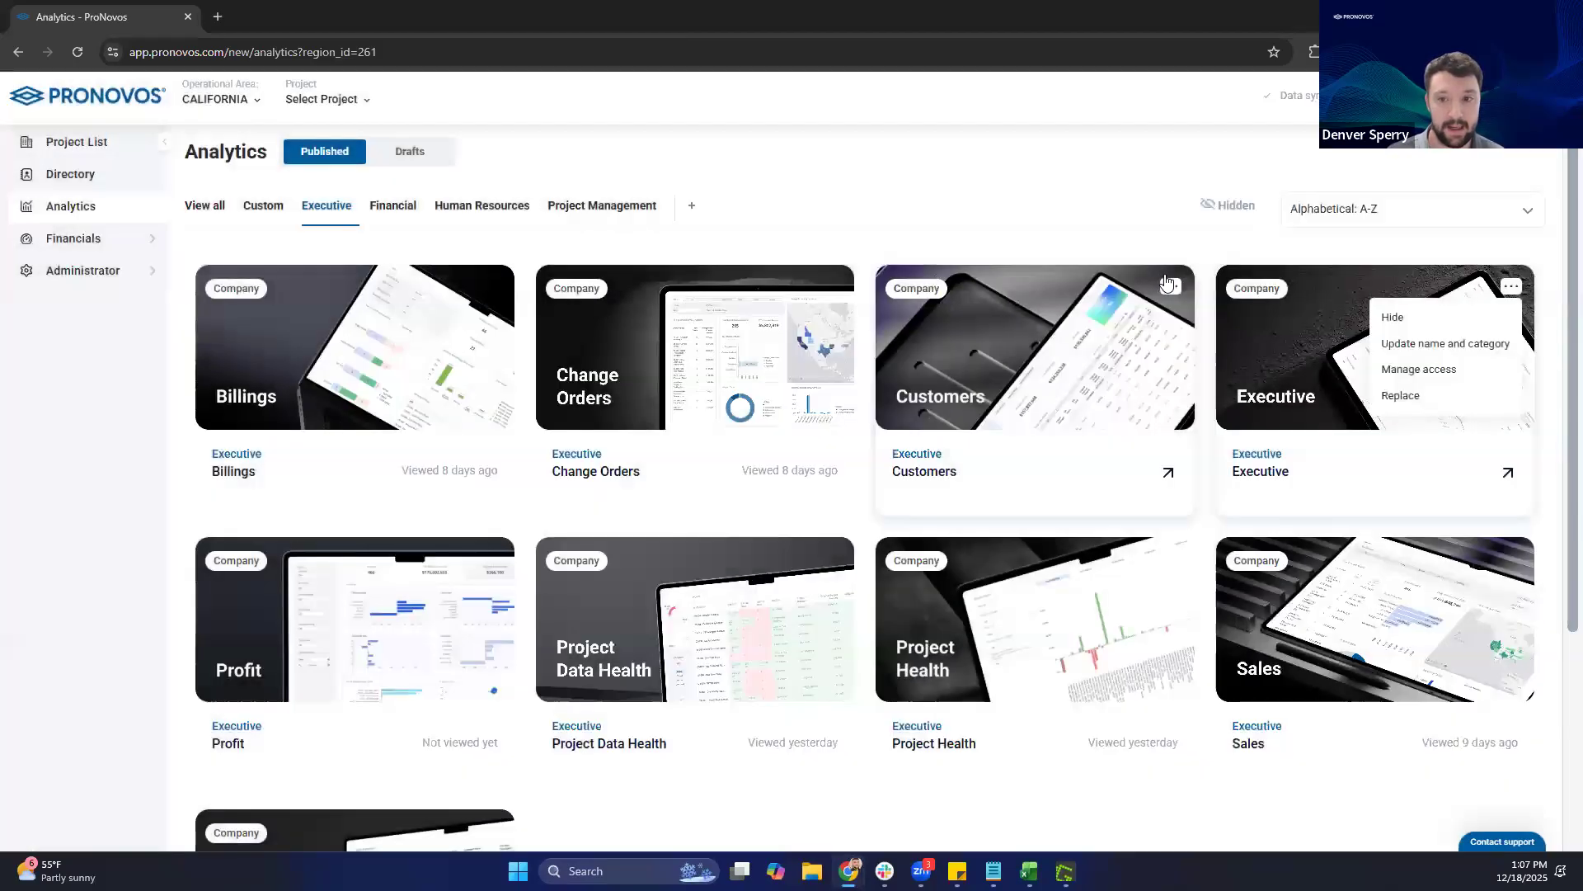
Look through the full list of custom replacements for the Customers dashboard, and cancel without choosing one
left_click(1170, 285)
left_click(1051, 400)
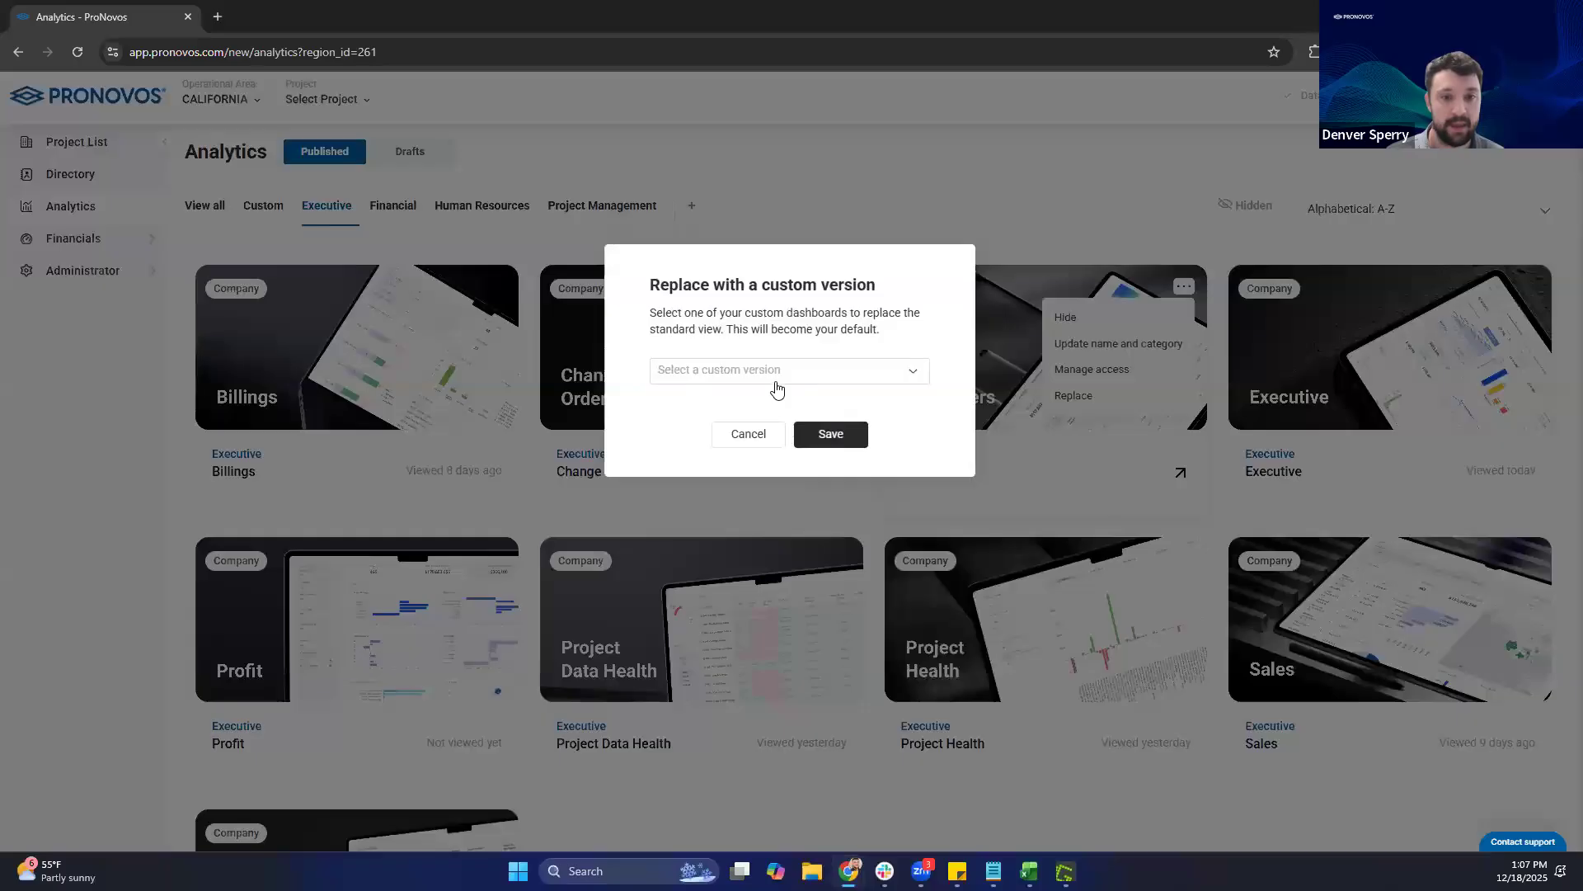
left_click(774, 375)
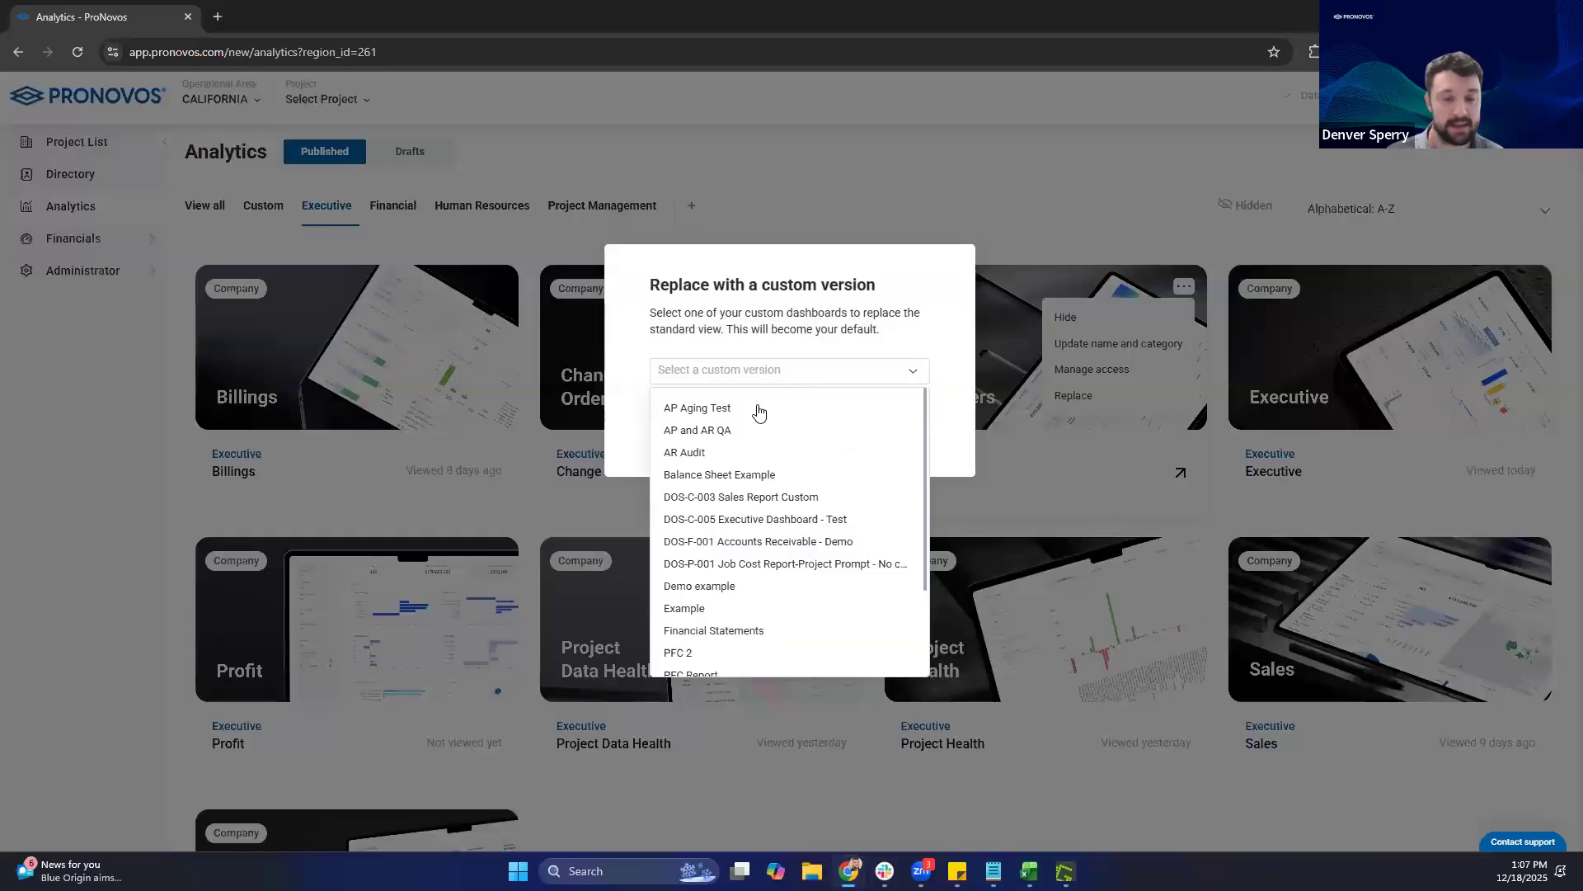
scroll(789, 495, "down", 2)
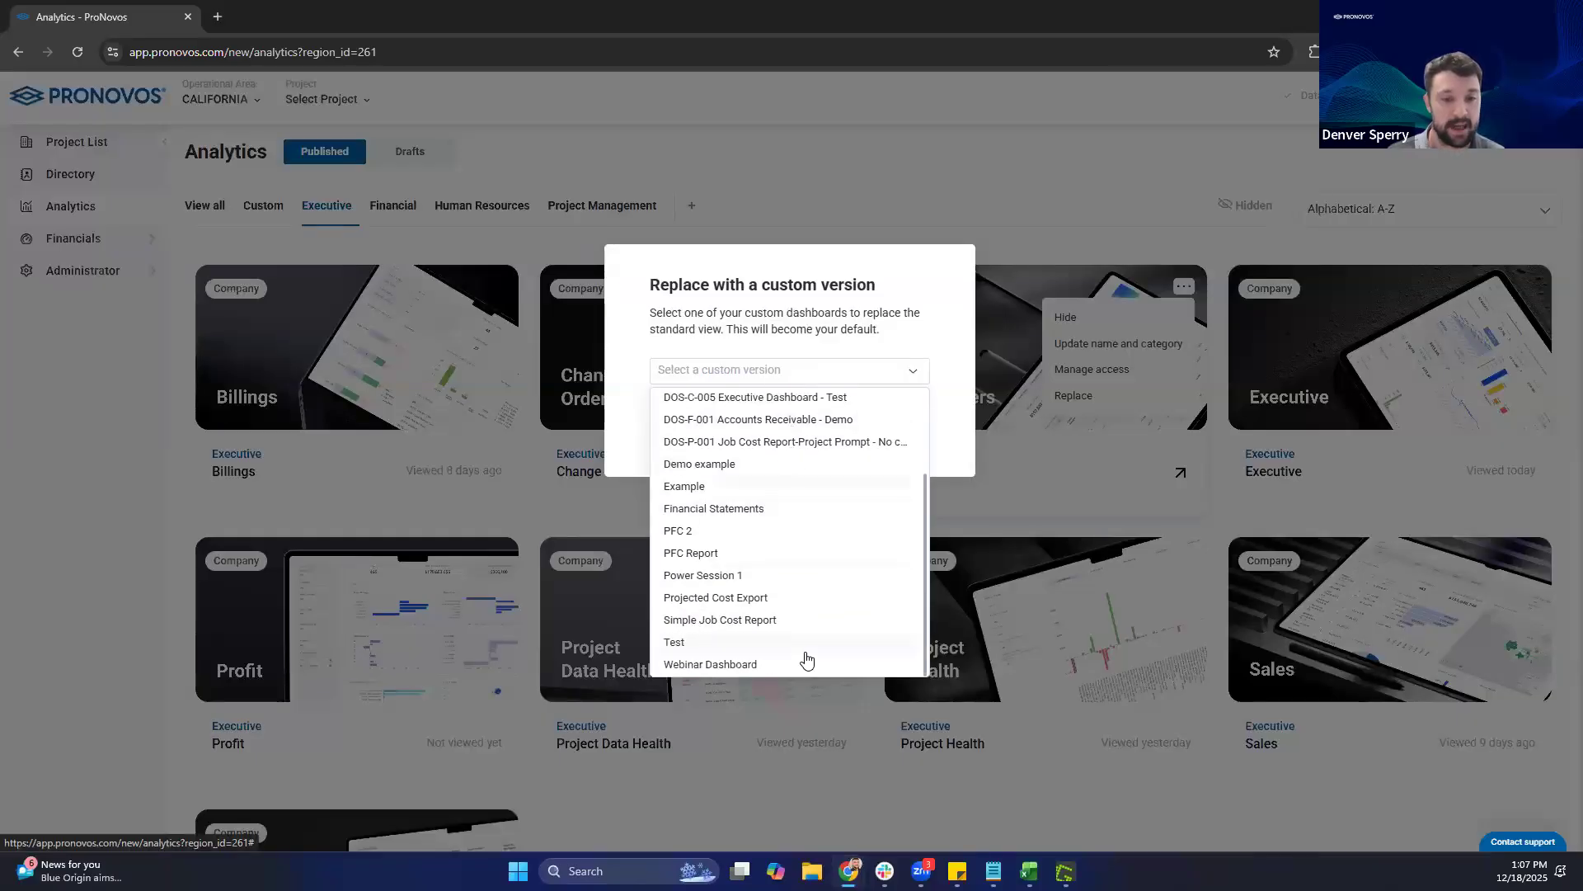
scroll(767, 462, "up", 2)
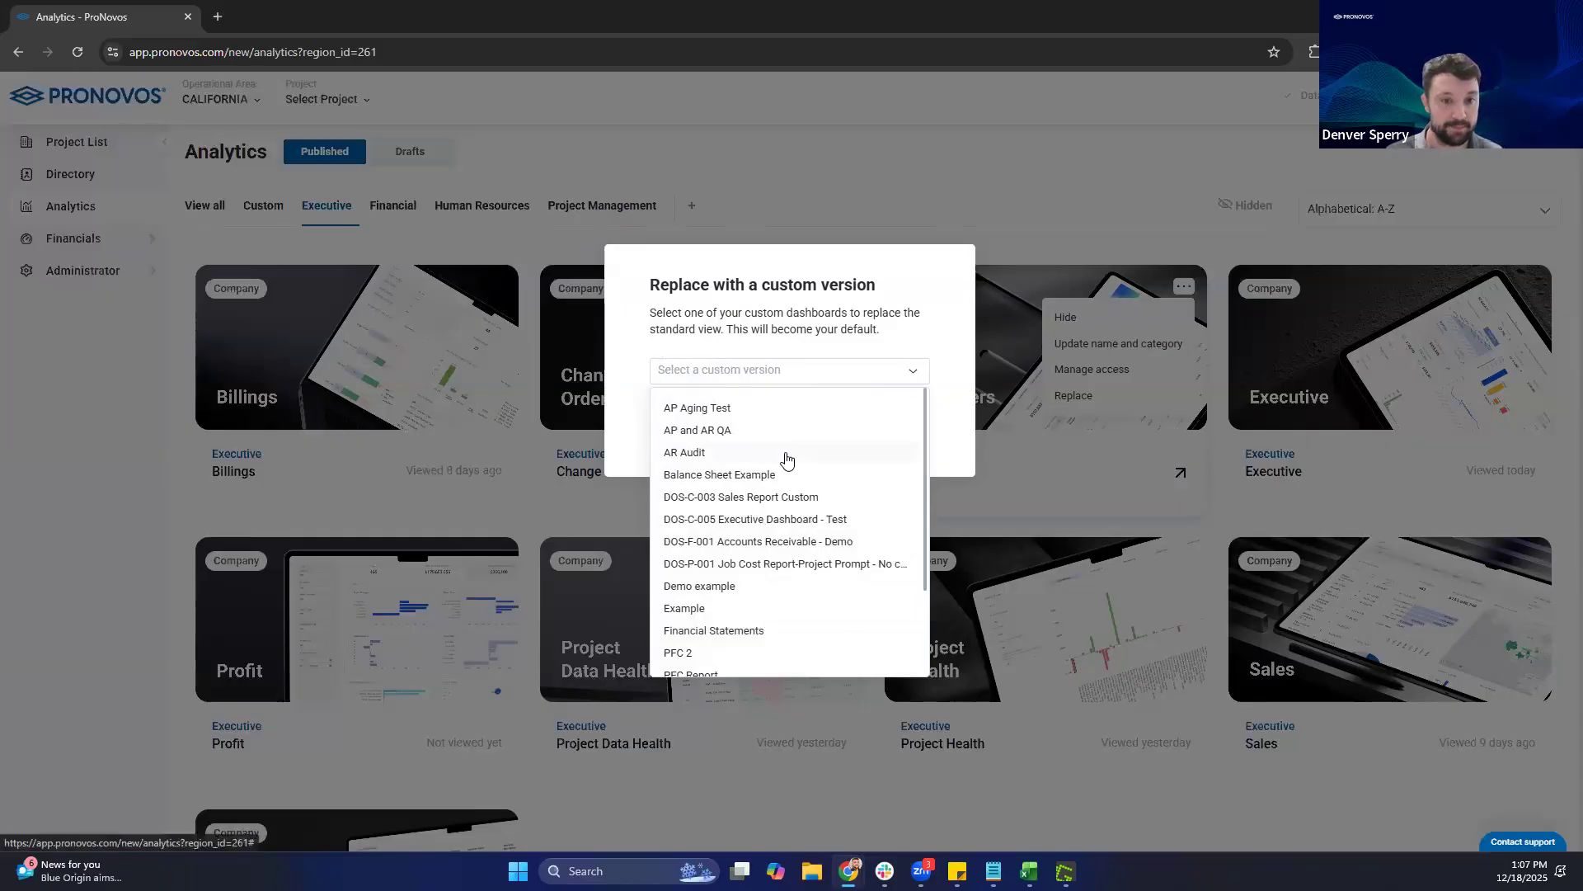
left_click(915, 205)
left_click(742, 434)
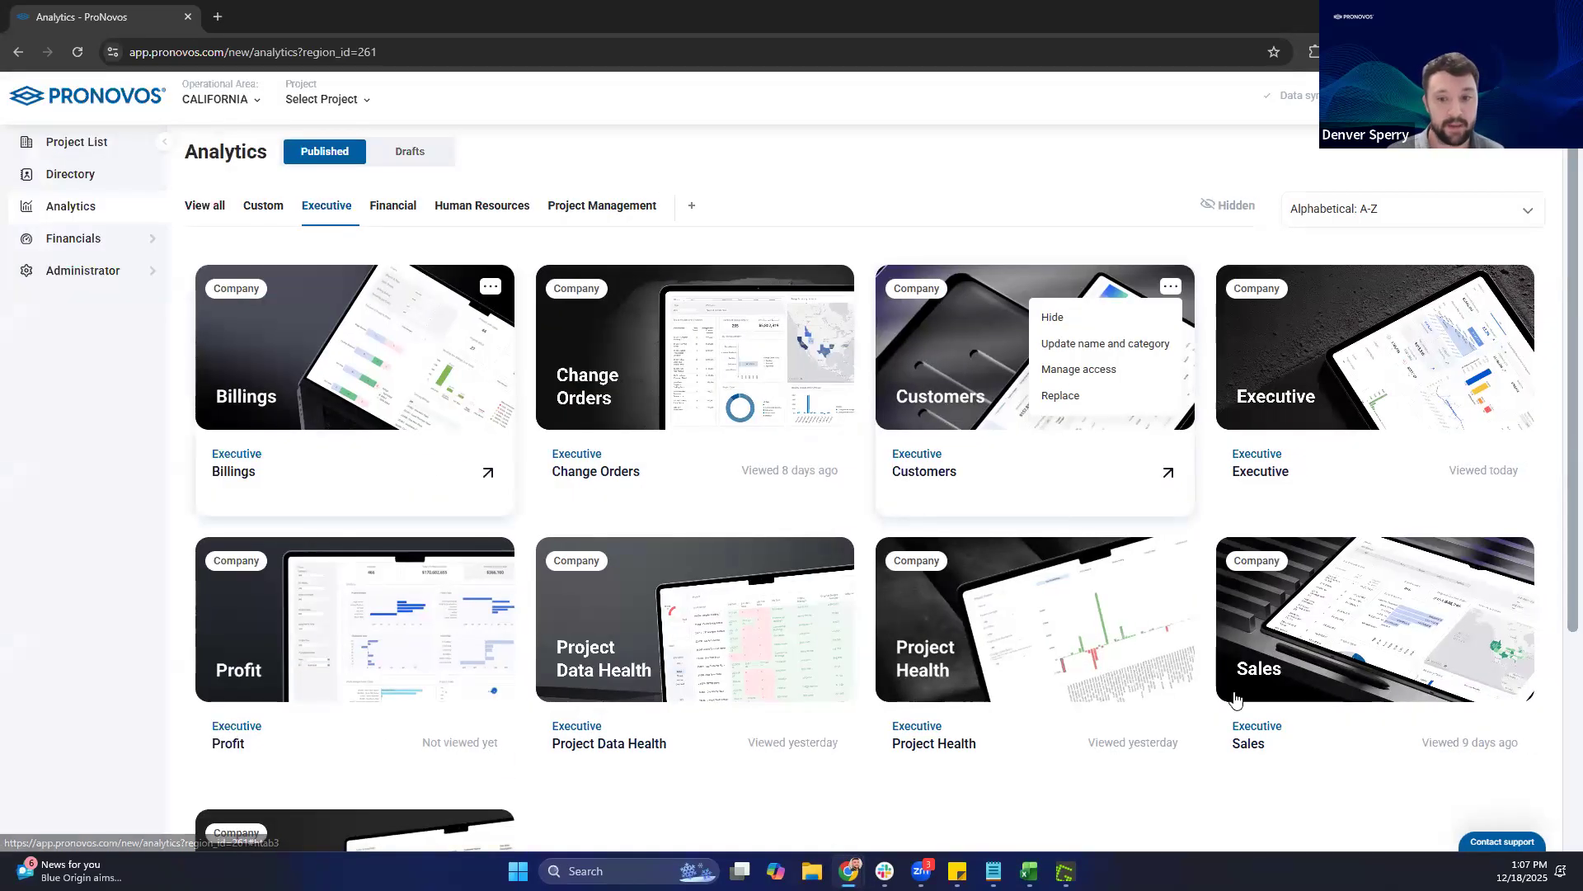
left_click(861, 194)
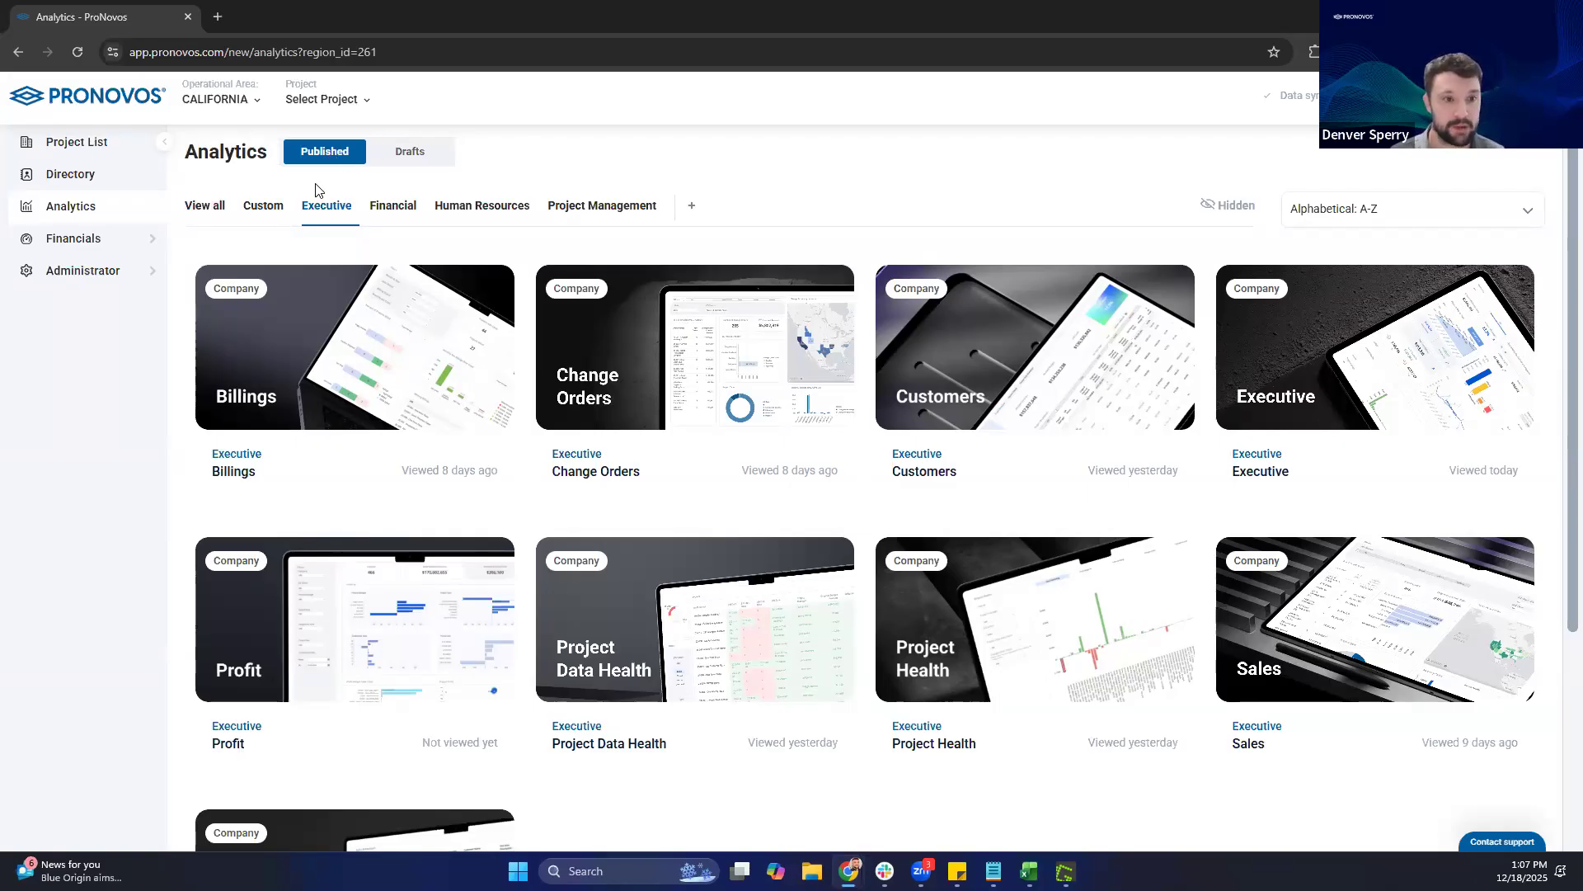
View the published dashboards in the Custom category and switch to the draft dashboards
left_click(264, 206)
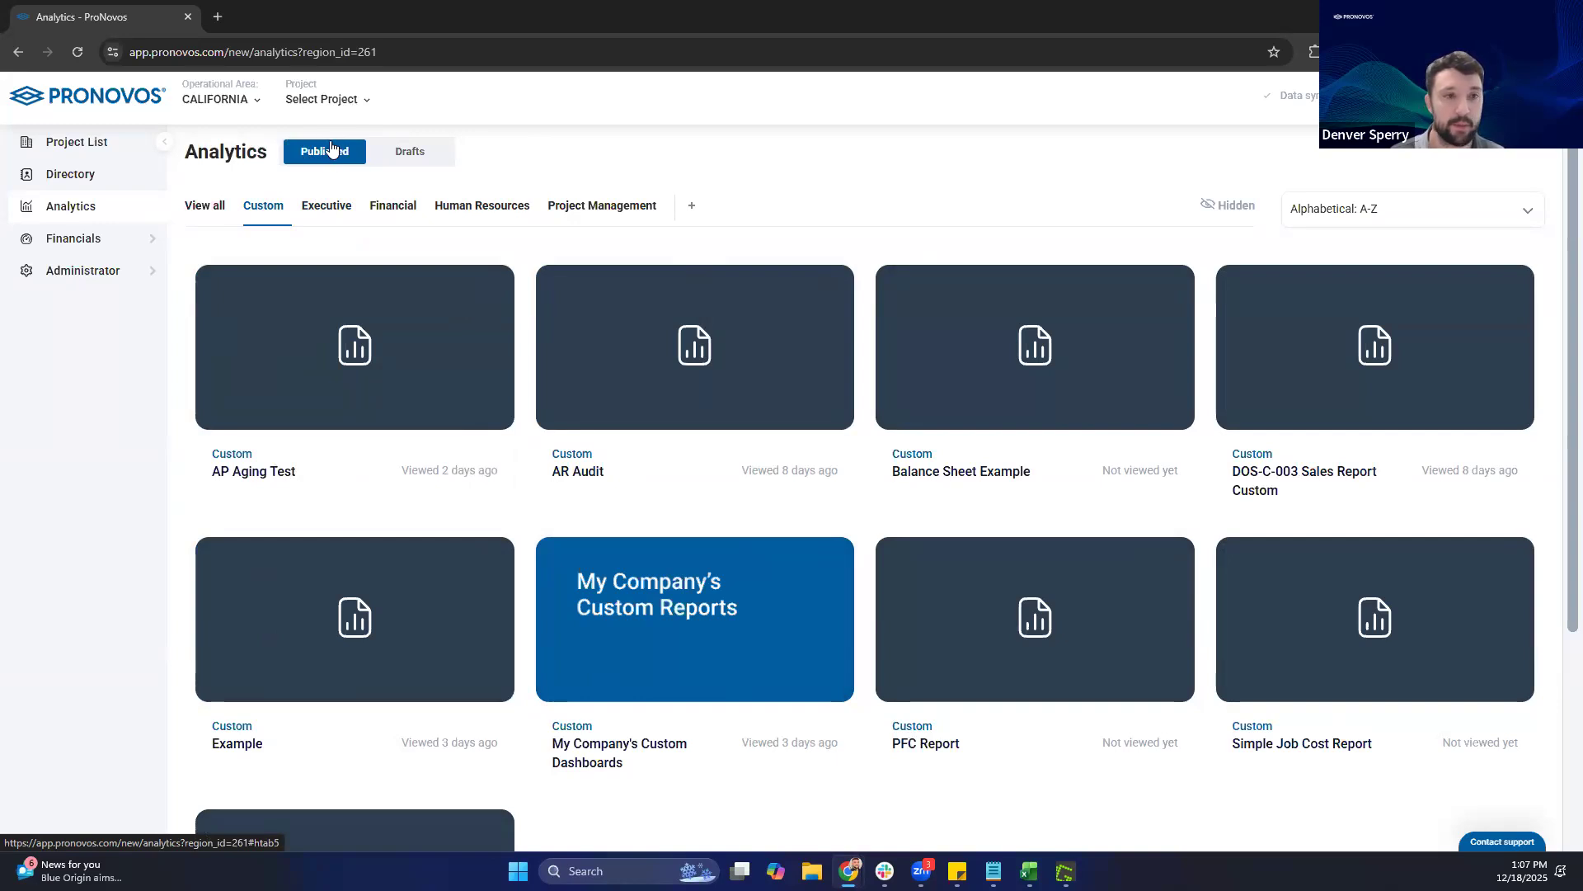
left_click(415, 155)
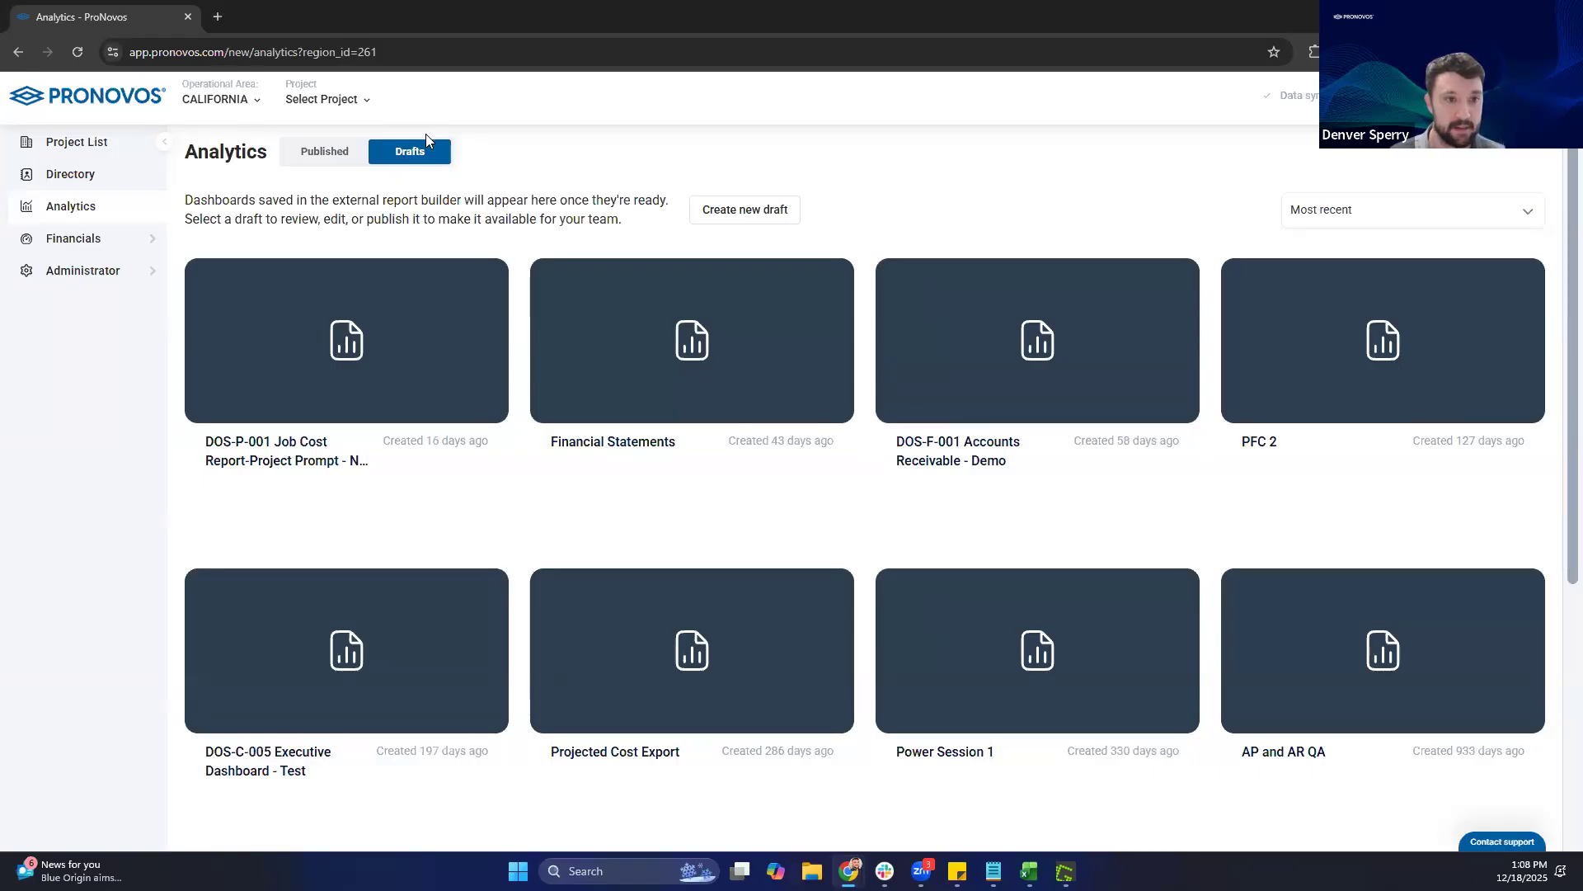
Review the name, category and user access settings for publishing the DOS-F-001 Accounts Receivable - Demo draft, and cancel publishing
mouse_move(1007, 318)
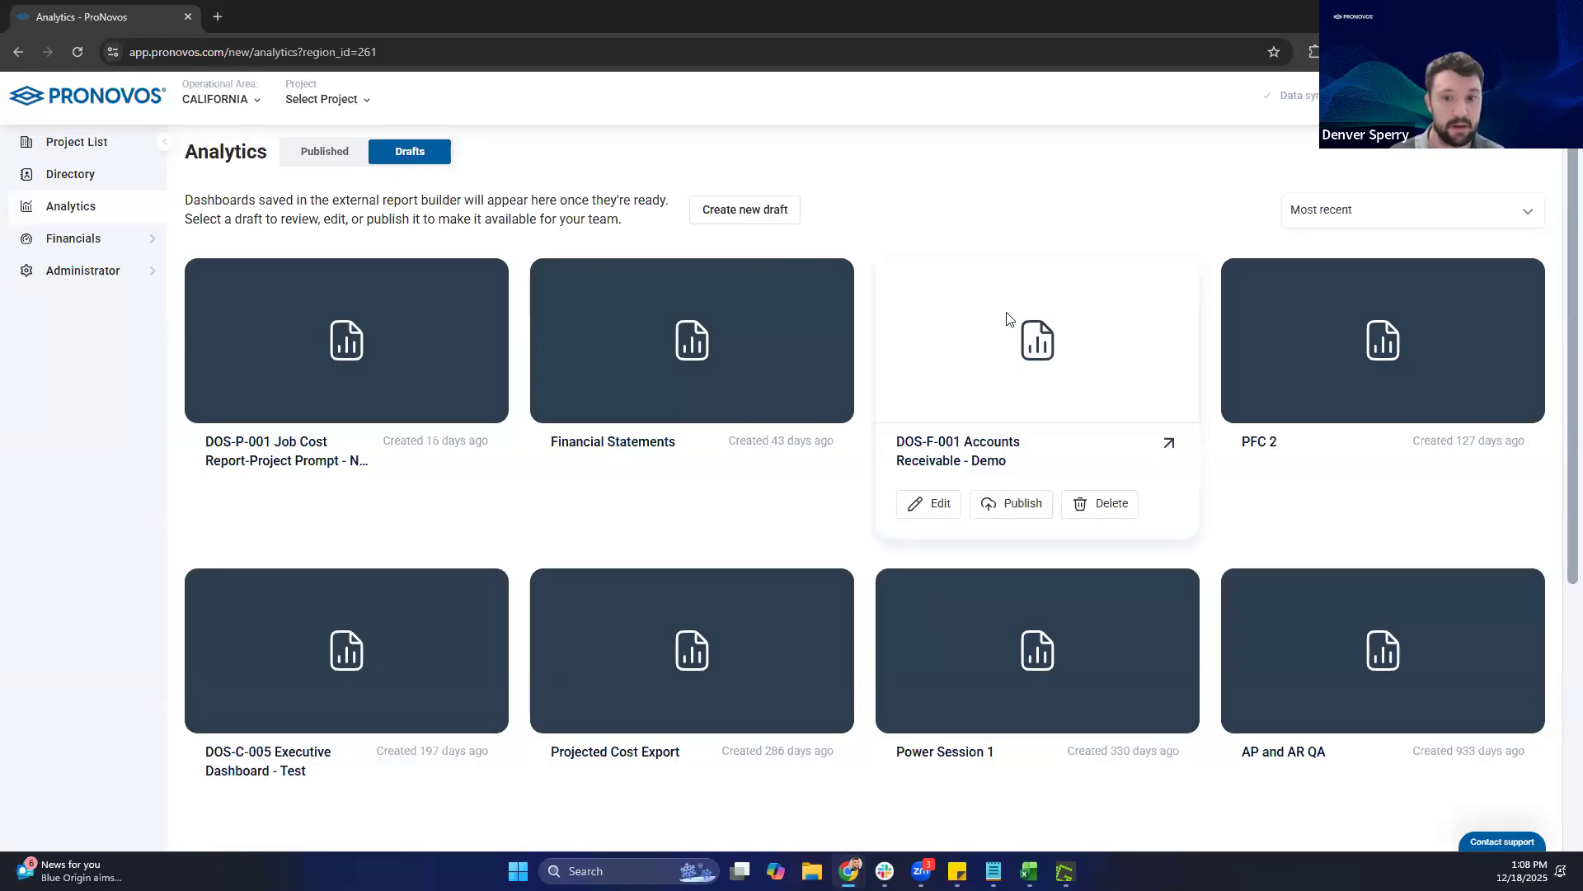
left_click(1020, 509)
left_click_drag(849, 248, 648, 247)
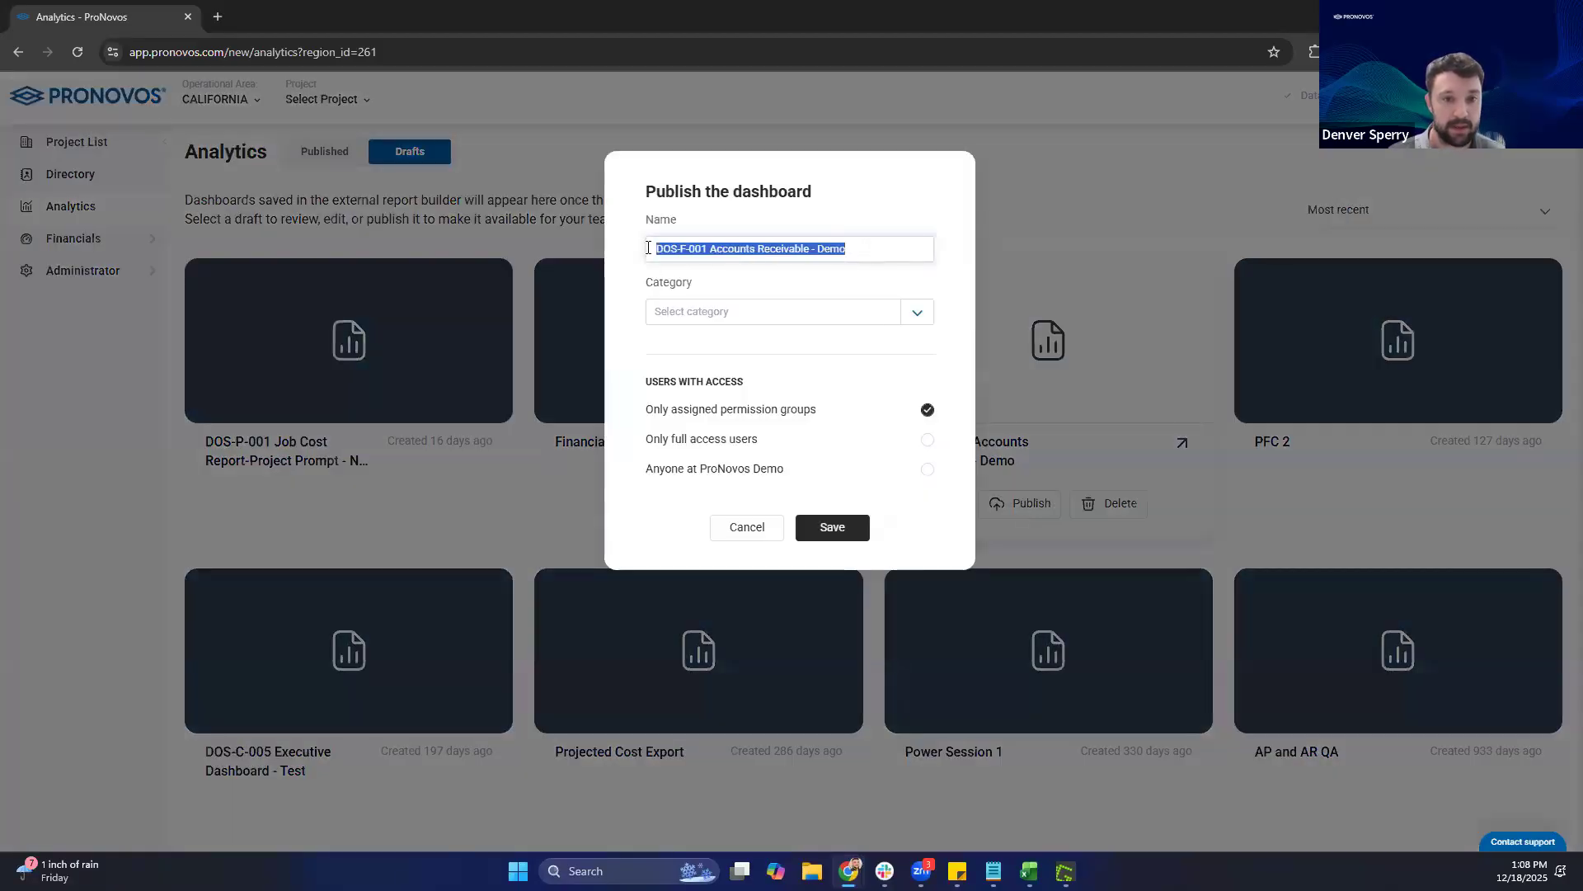
left_click(729, 311)
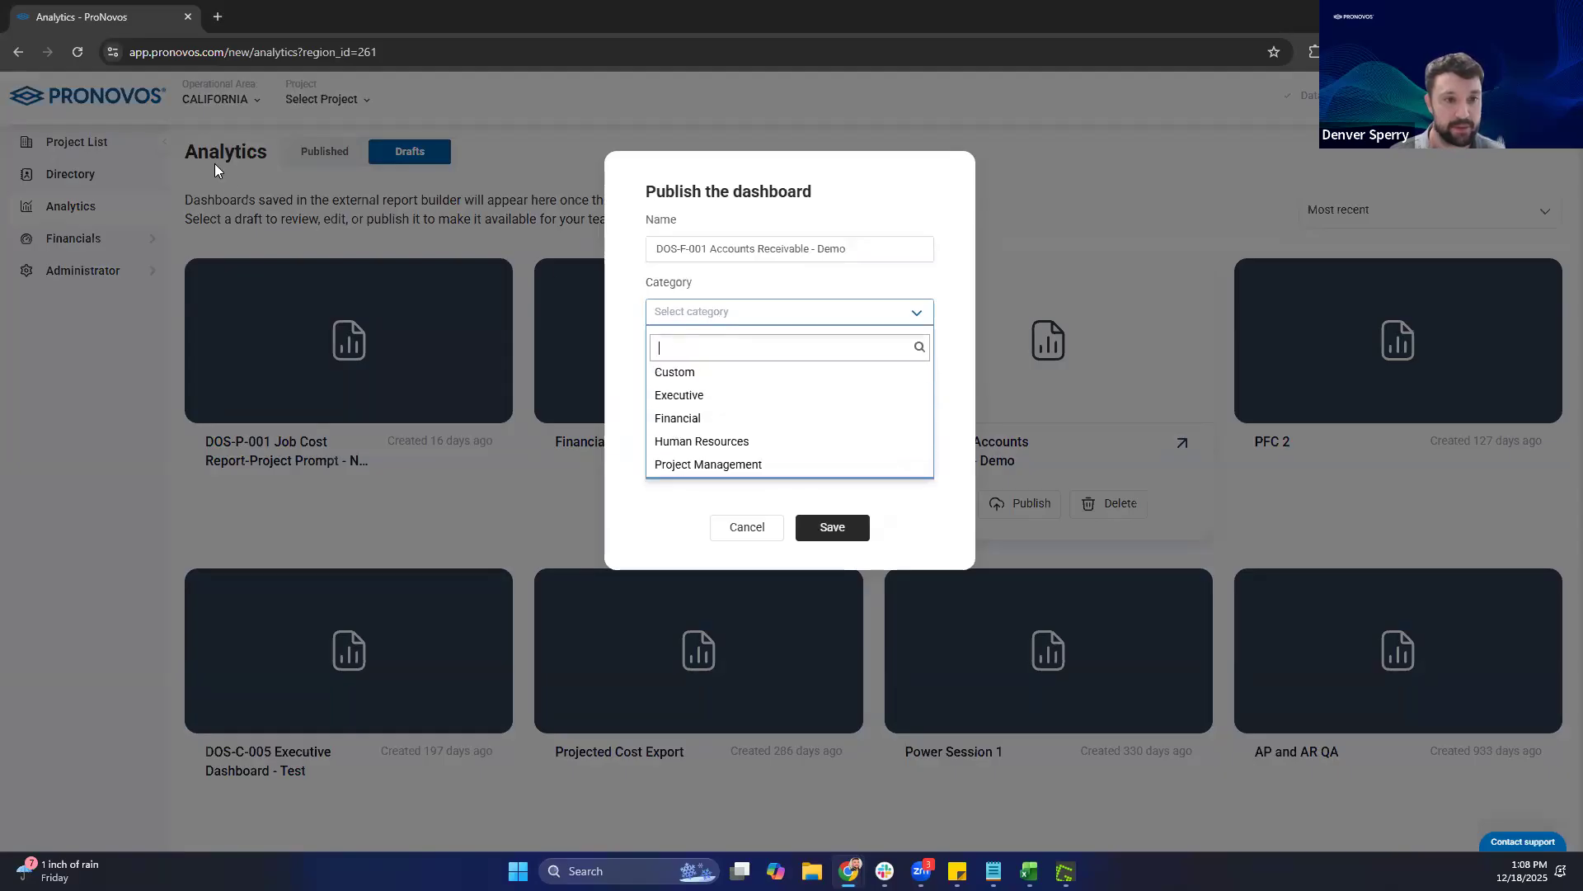
left_click(741, 286)
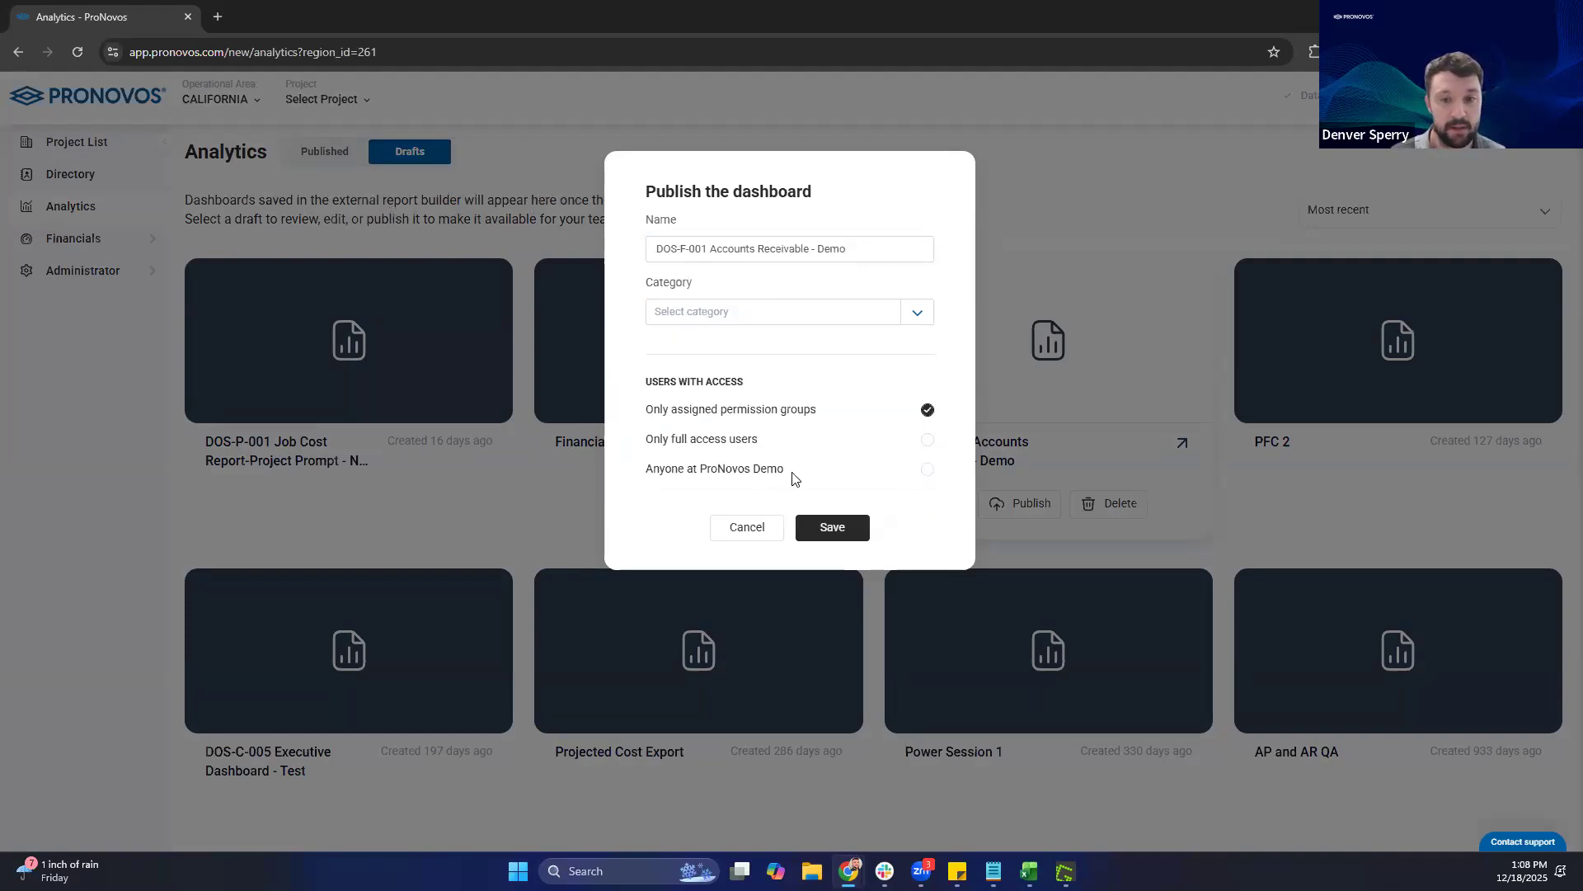
left_click(747, 534)
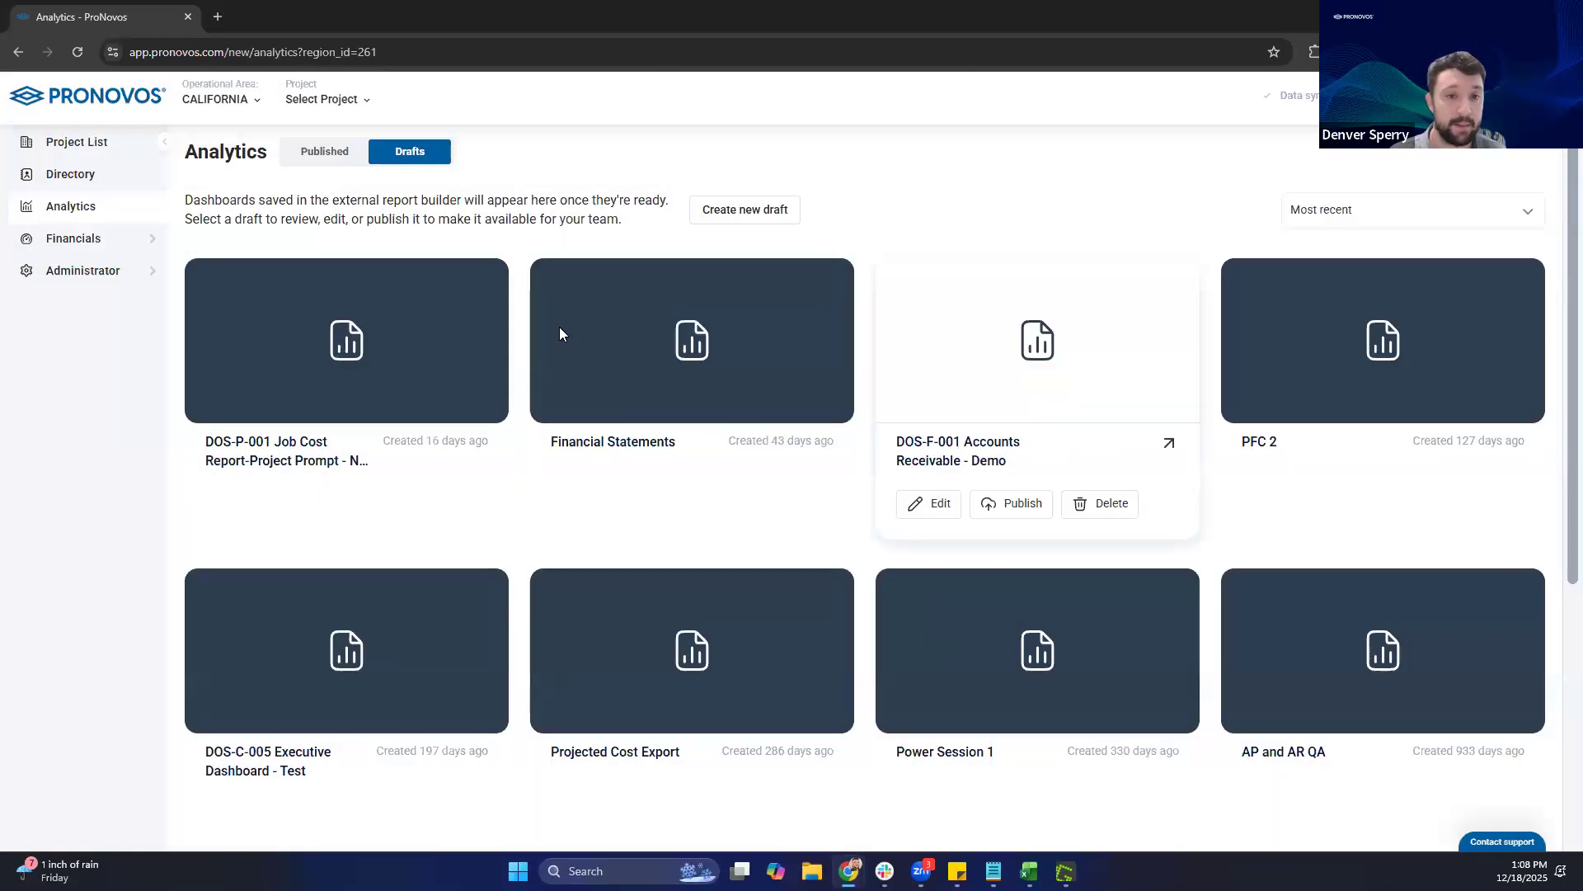
Open the DOS-F-001 Accounts Receivable - Demo draft for editing, look over its layout, and close the editor
mouse_move(592, 313)
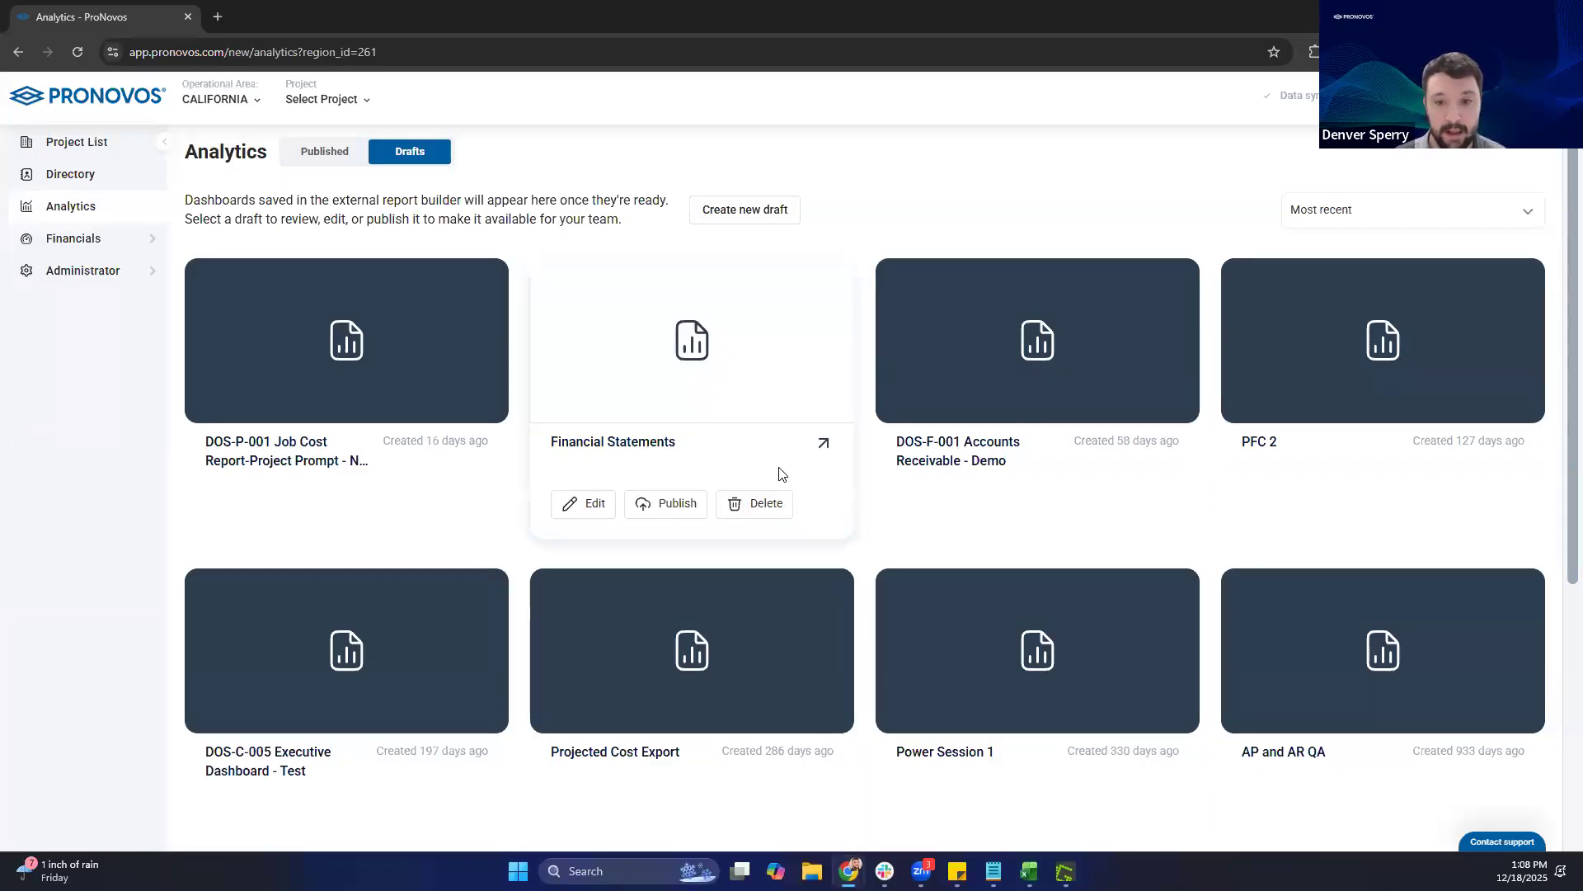
mouse_move(1064, 343)
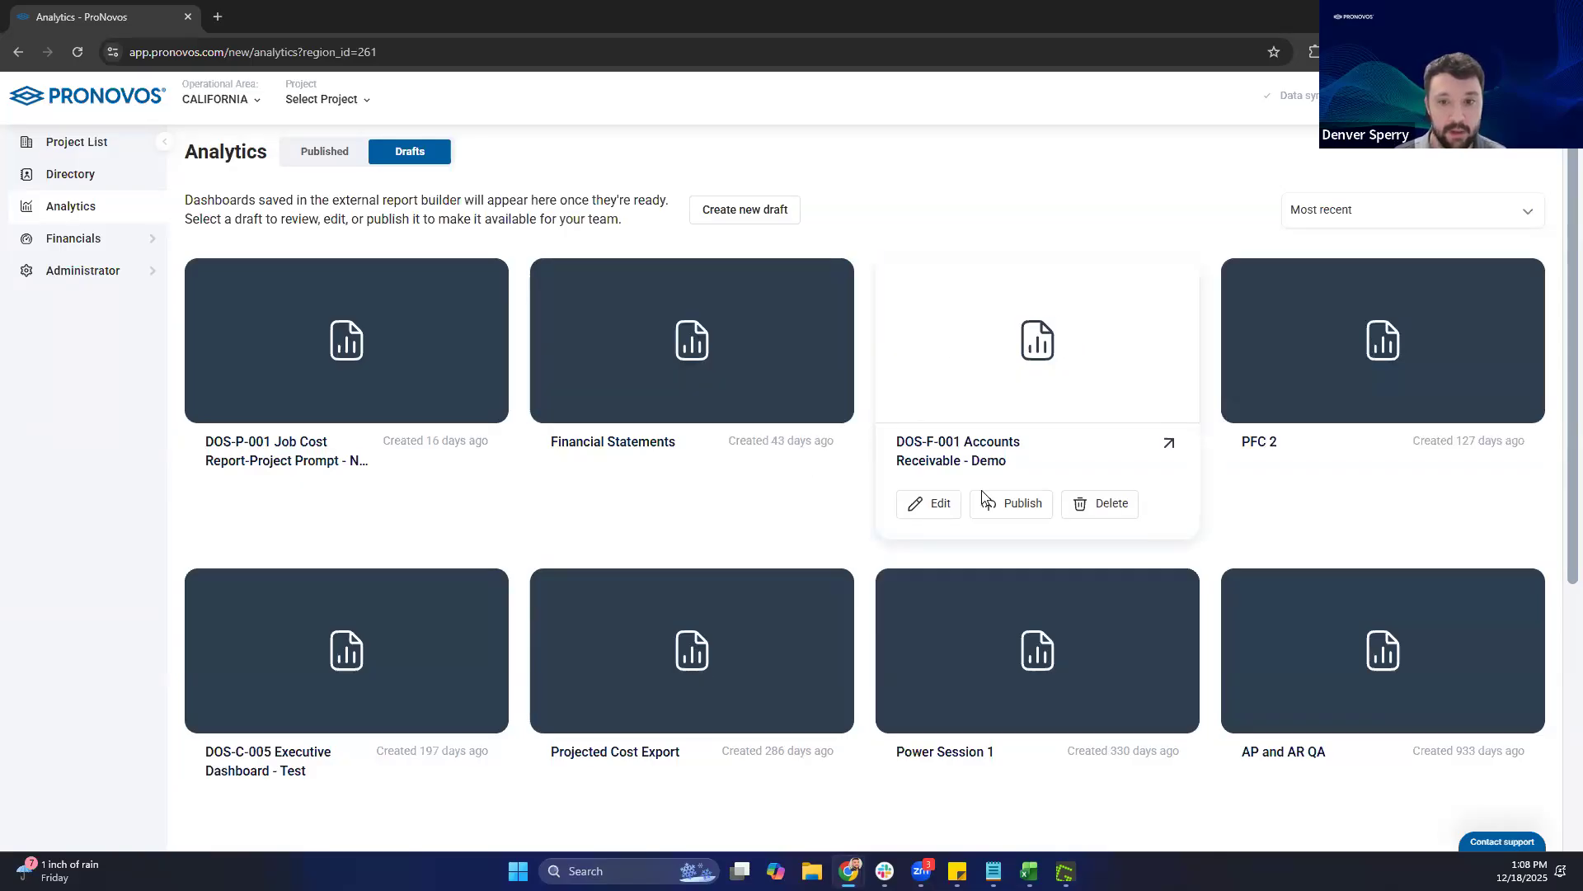
left_click(930, 512)
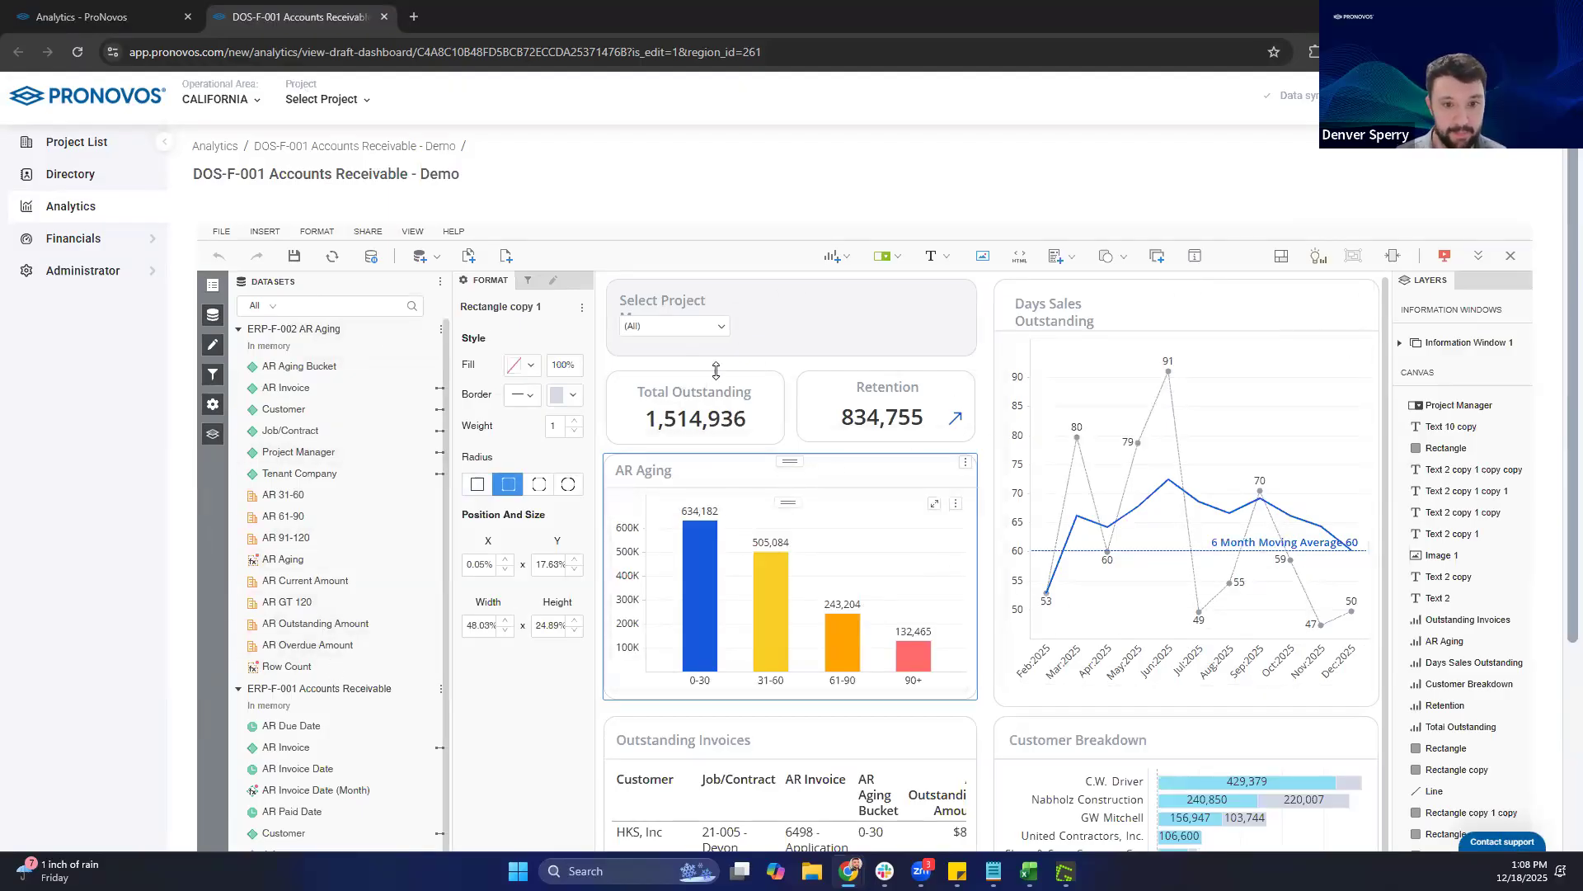
left_click(990, 724)
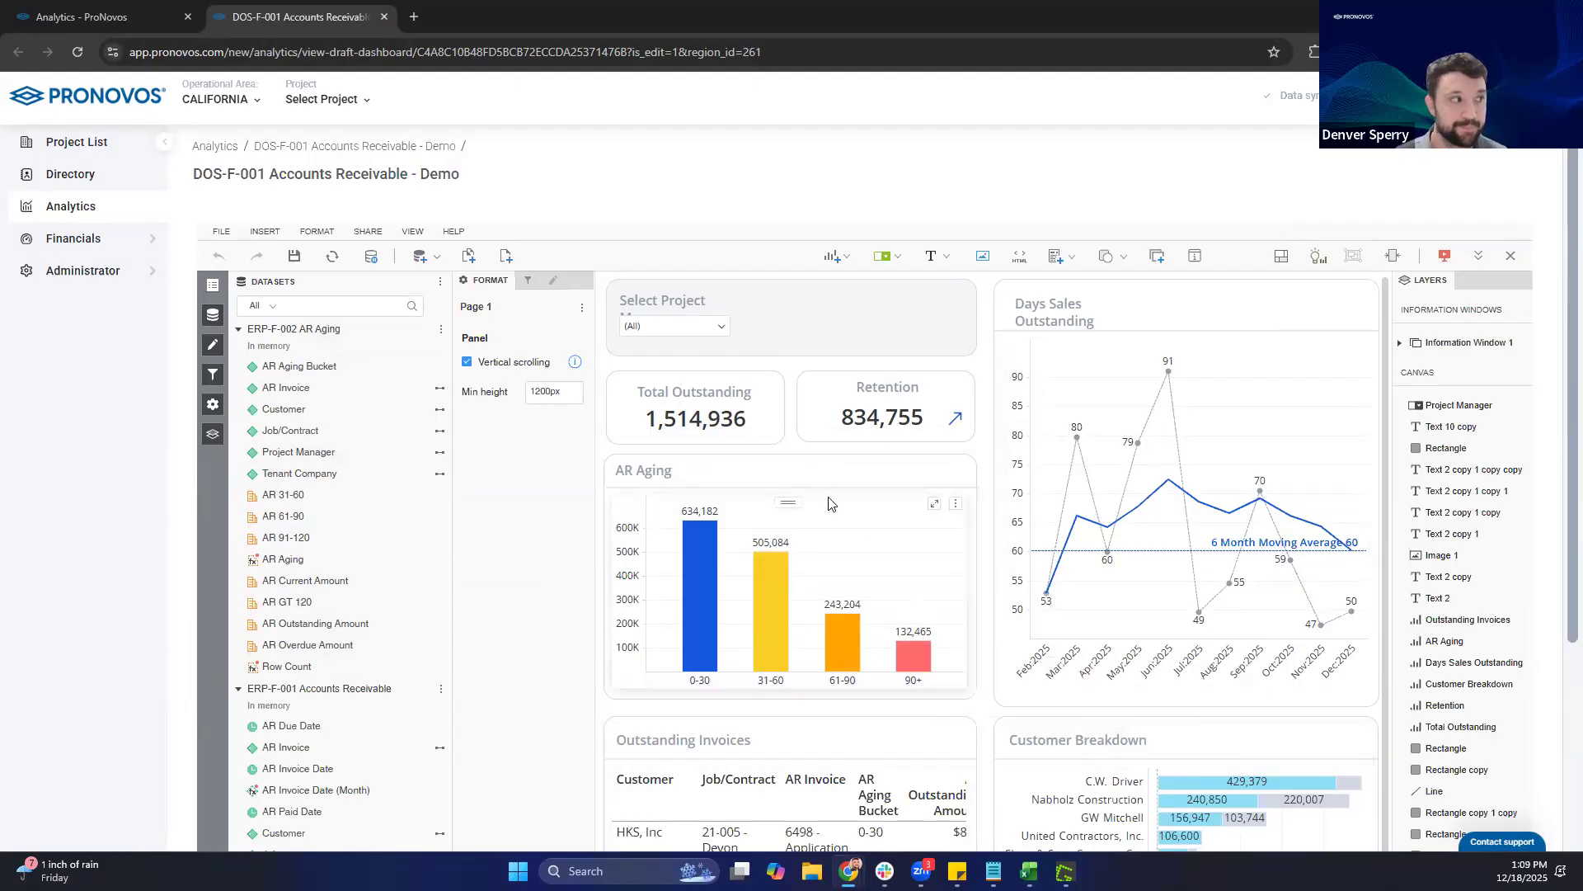
left_click(385, 18)
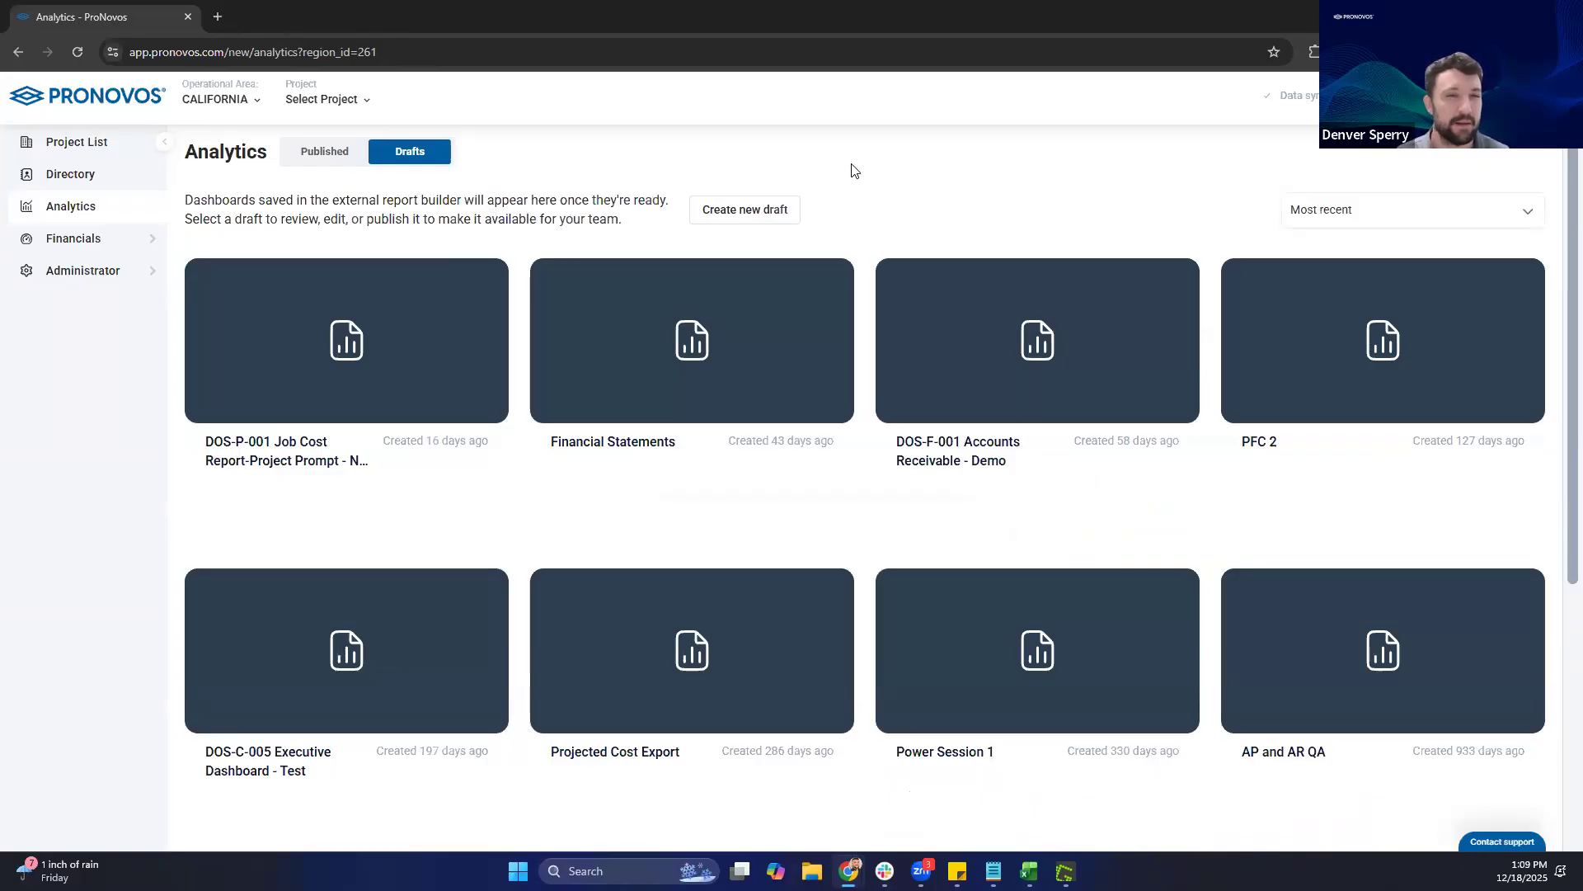
Create a new draft dashboard
mouse_move(635, 467)
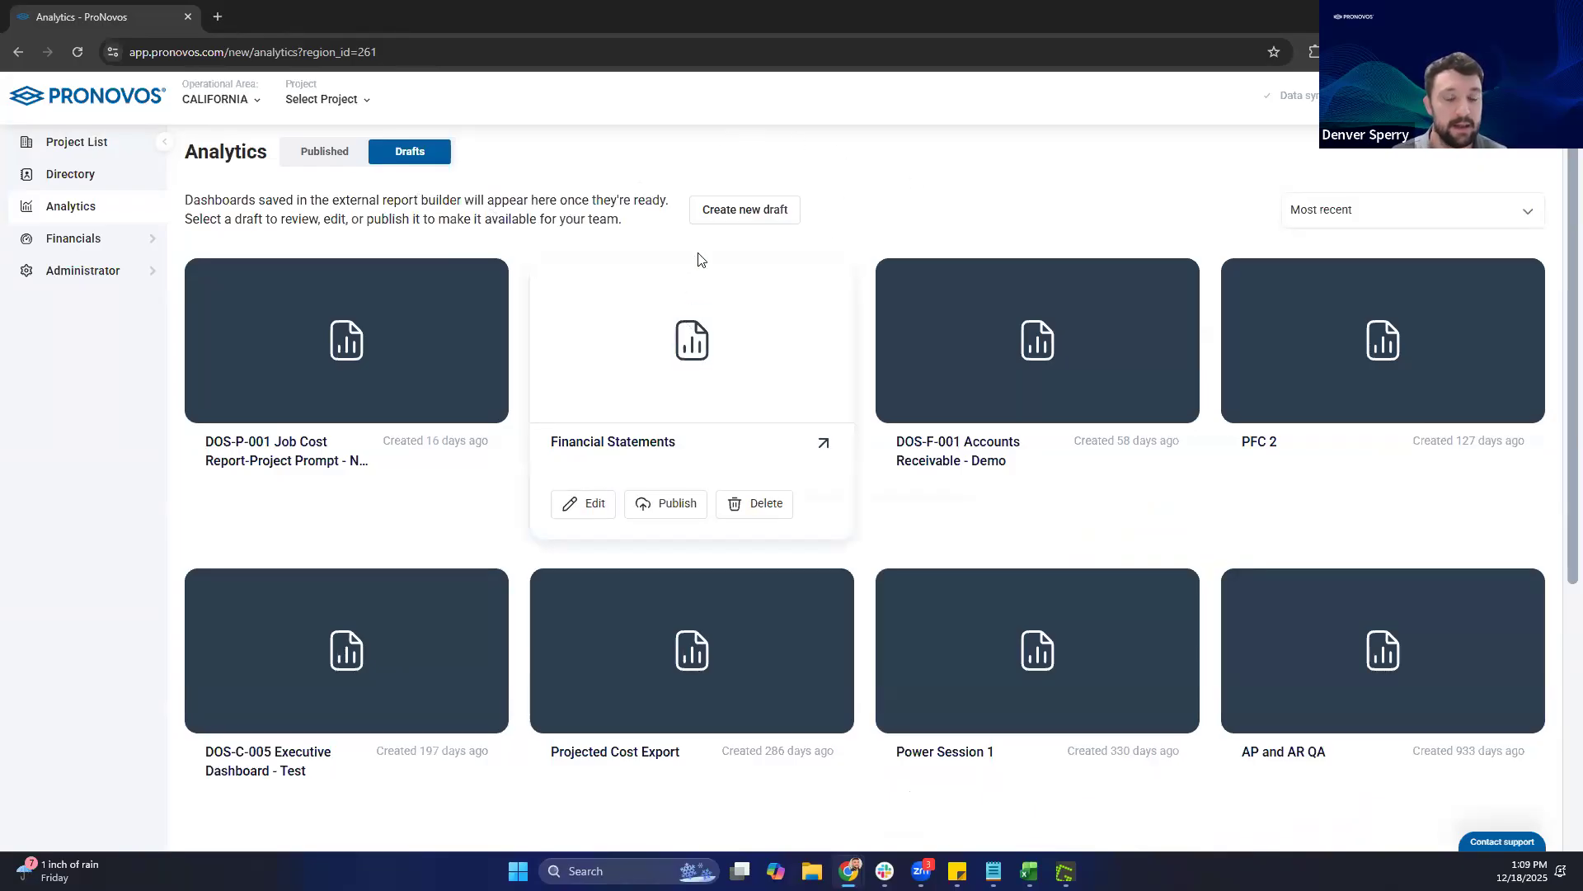
left_click(750, 215)
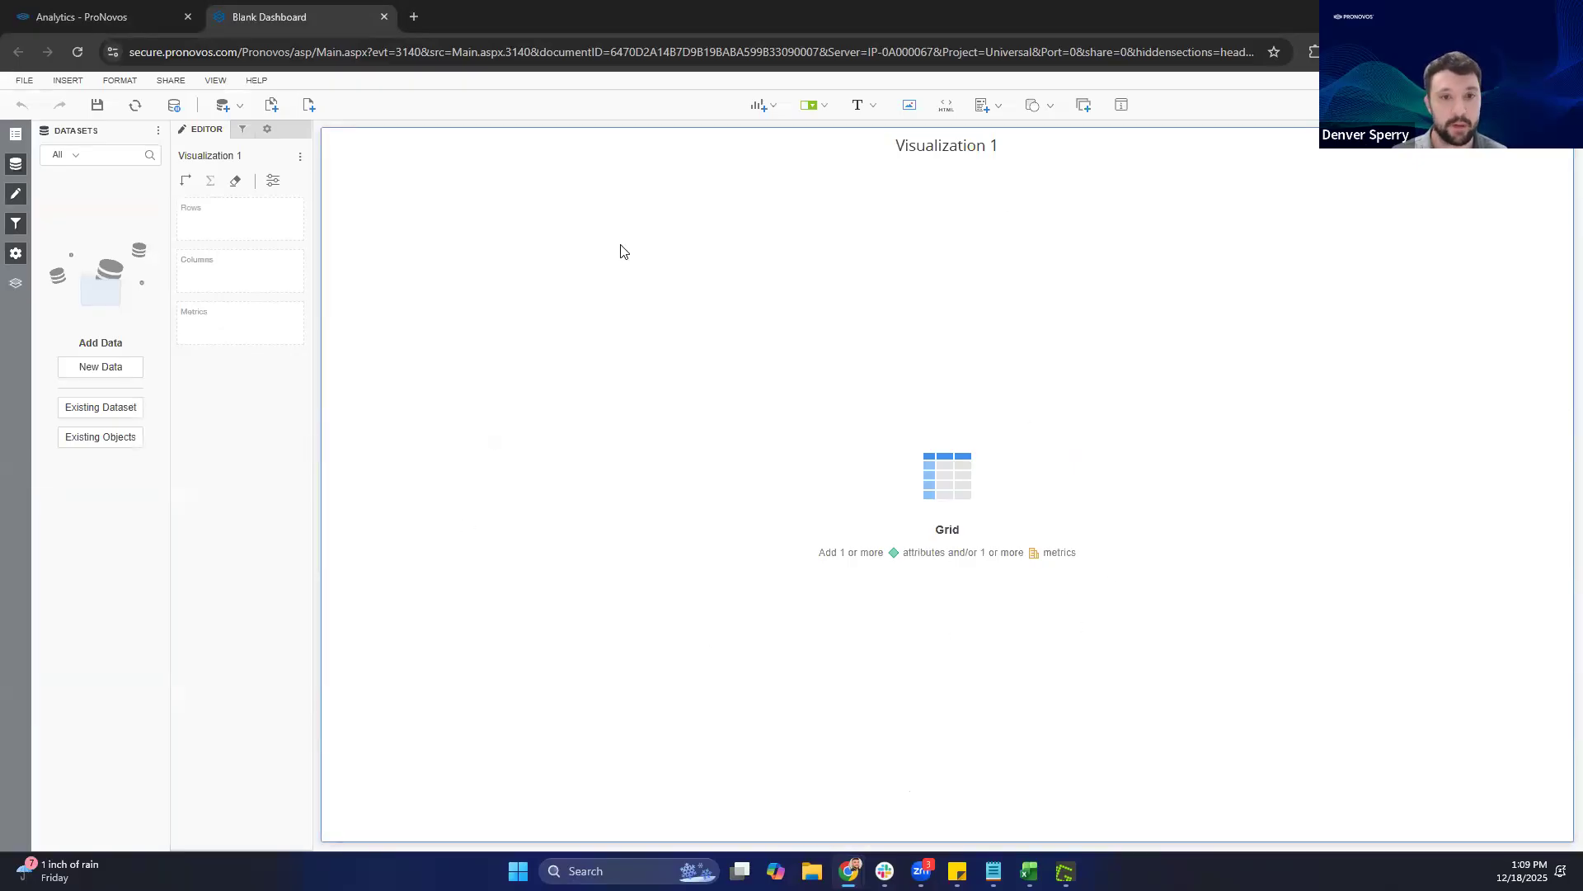
Examine the existing dossiers and report folders that can be opened from the blank dashboard, and close the dialog
left_click(23, 82)
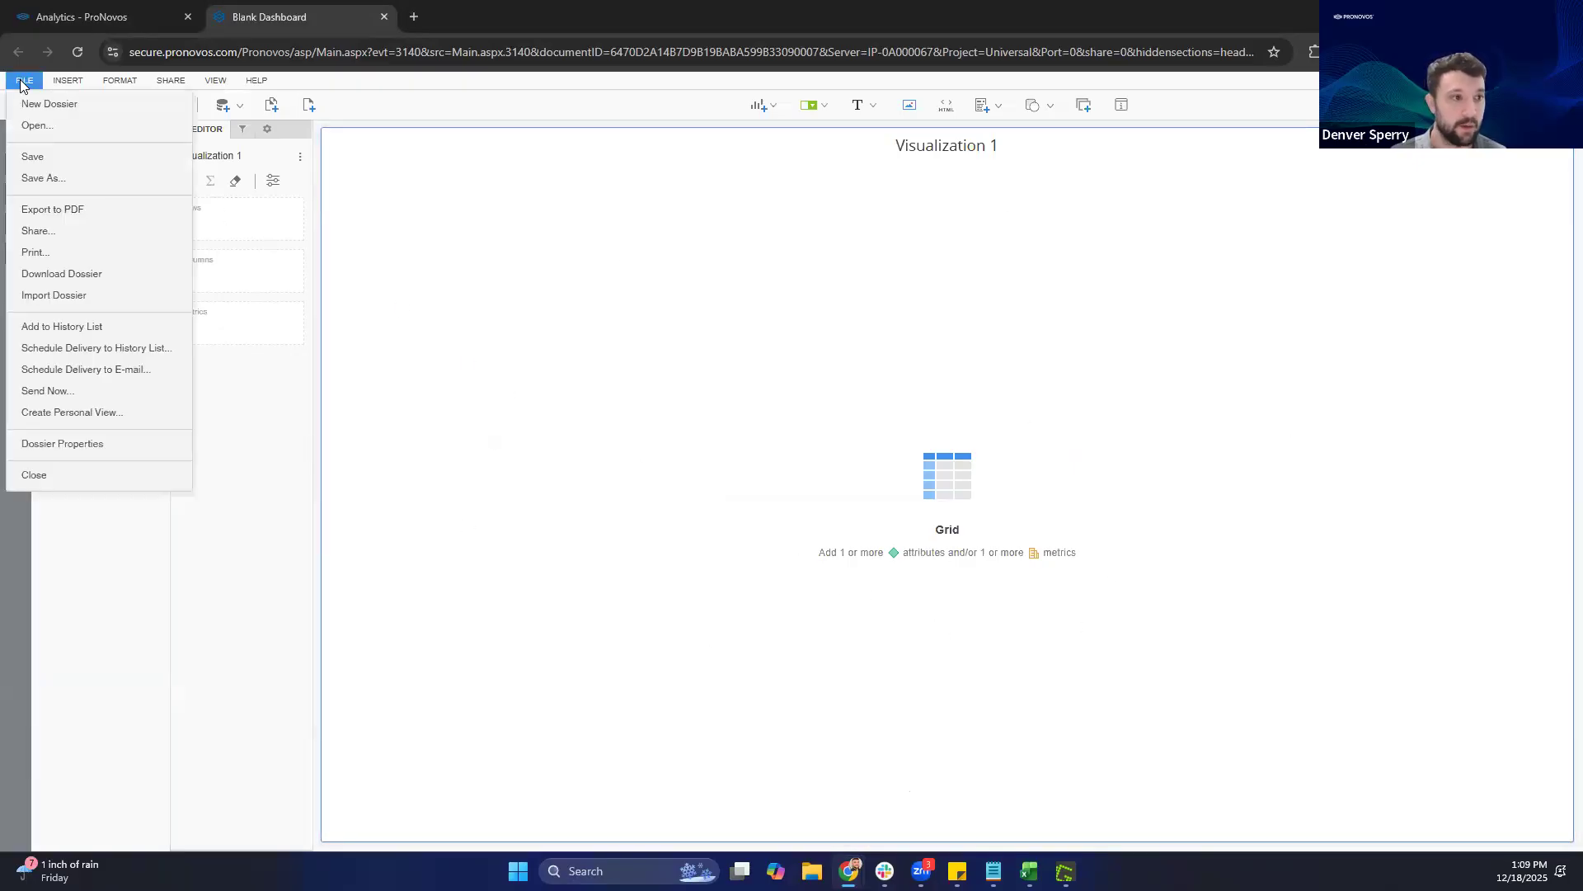
left_click(36, 127)
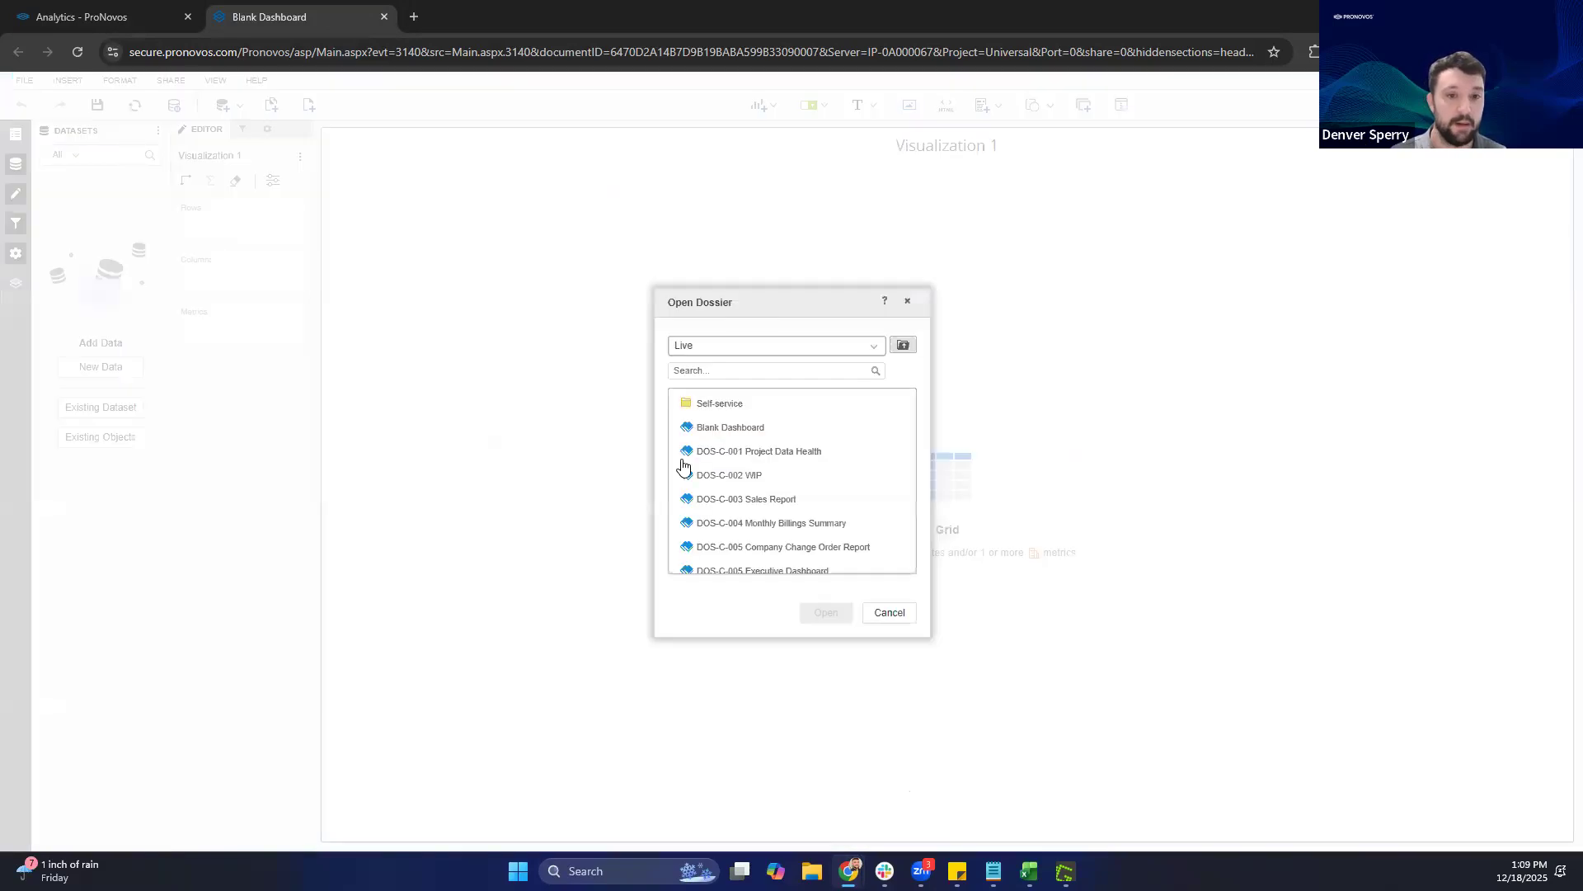
left_click(874, 346)
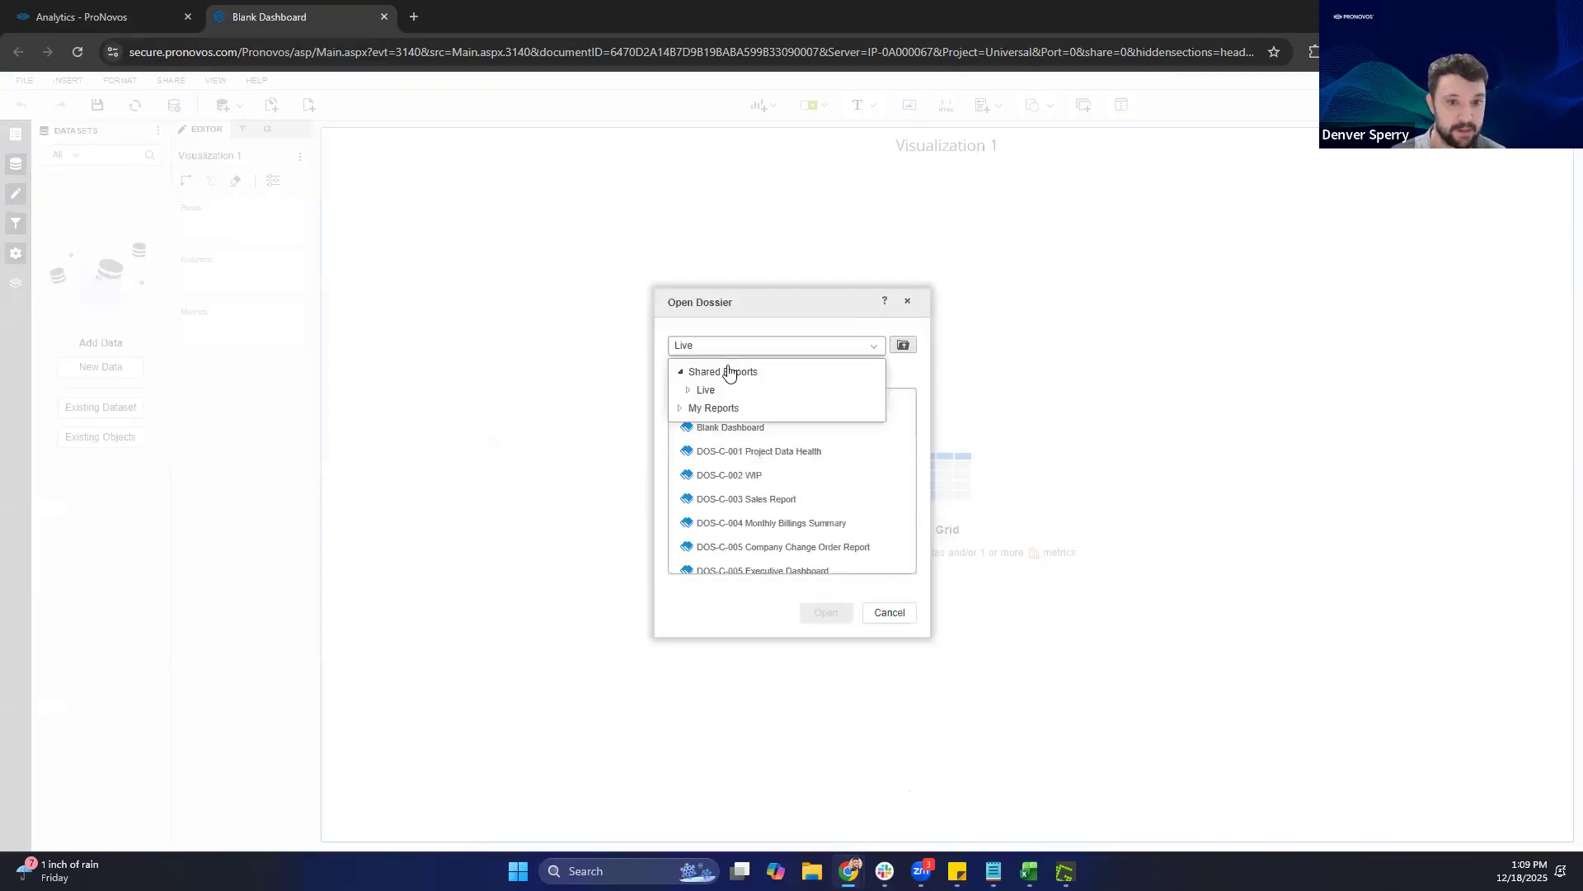
left_click(907, 301)
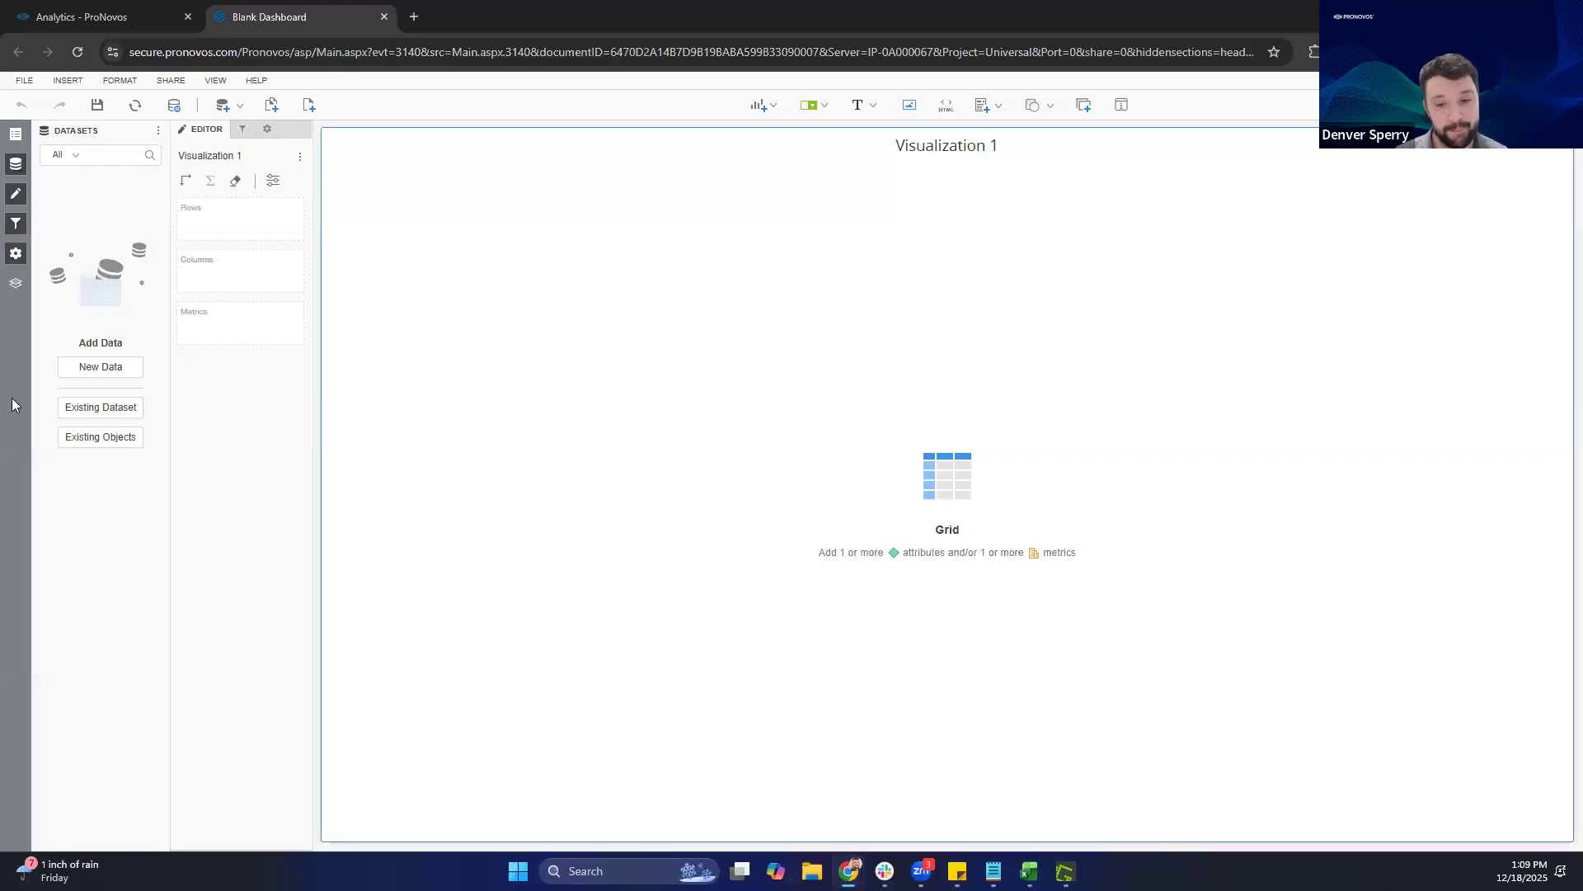
Add the existing dataset ERP-C-001 Job Summary from the Datasets folder to the blank dashboard
left_click(123, 407)
double_click(706, 455)
left_click(736, 407)
left_click(903, 347)
double_click(709, 428)
left_click(753, 503)
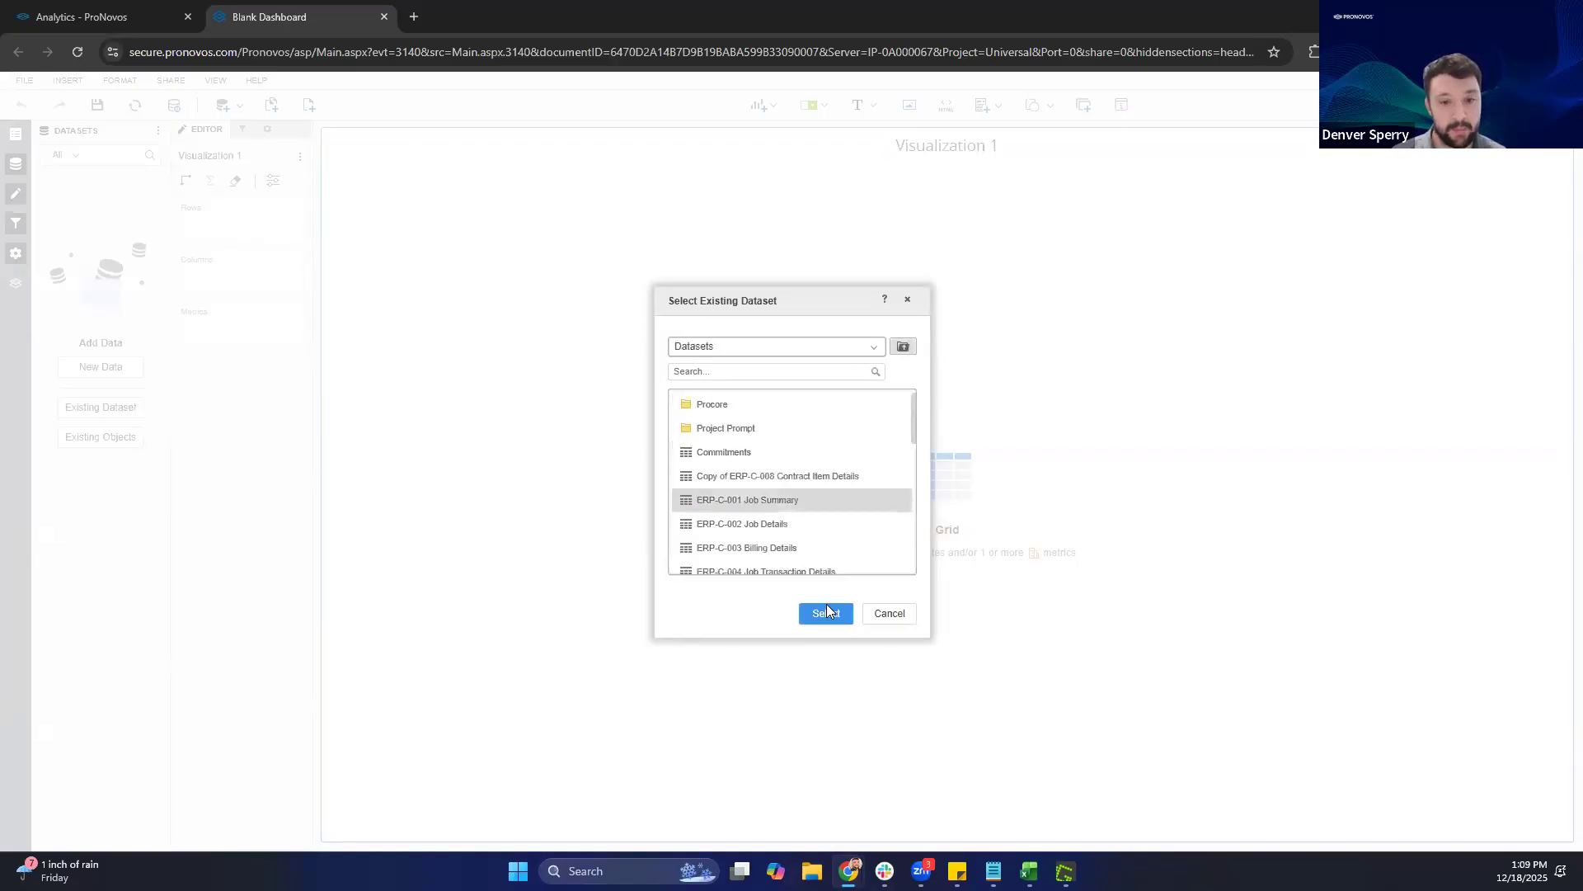
left_click(826, 612)
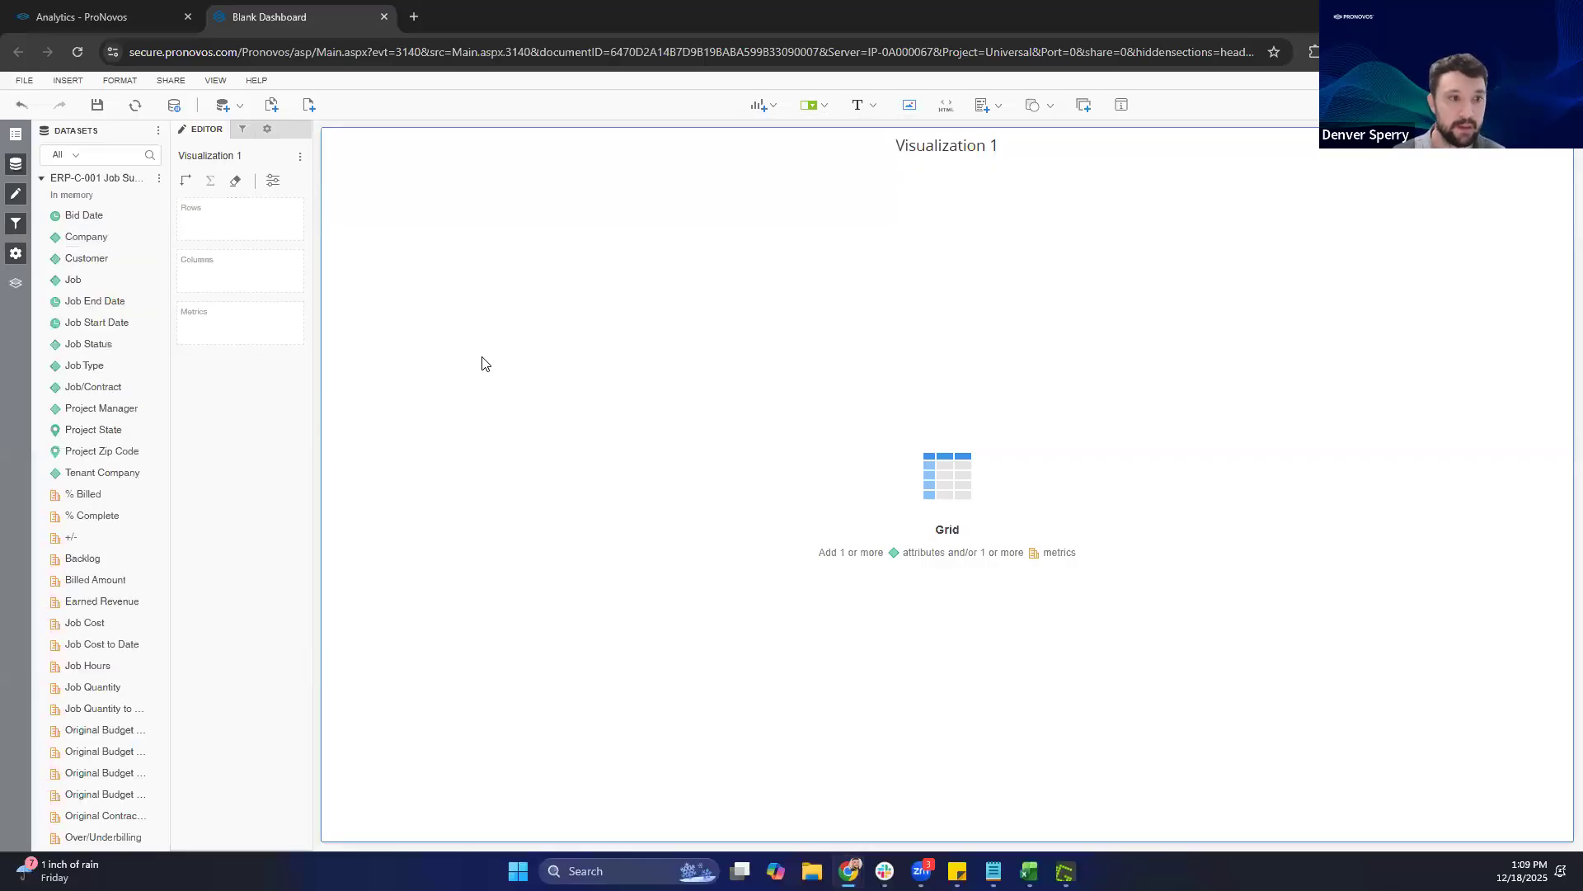
Fill the Visualization 1 grid with Job as rows and Job Cost, Job Hours and Billed Amount as metrics
double_click(97, 282)
double_click(88, 627)
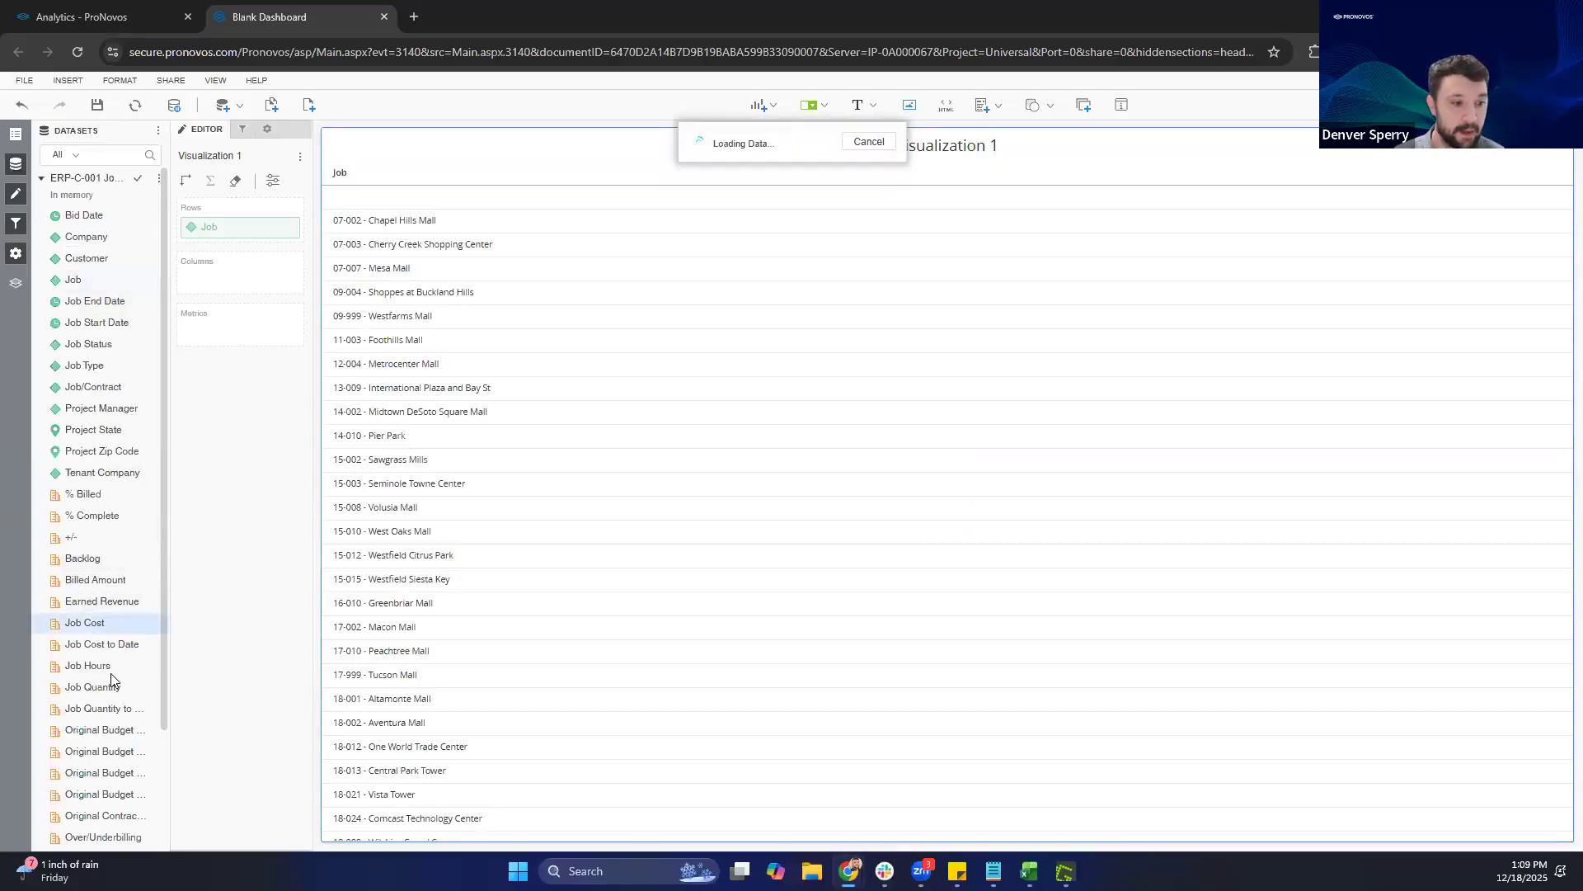
double_click(91, 579)
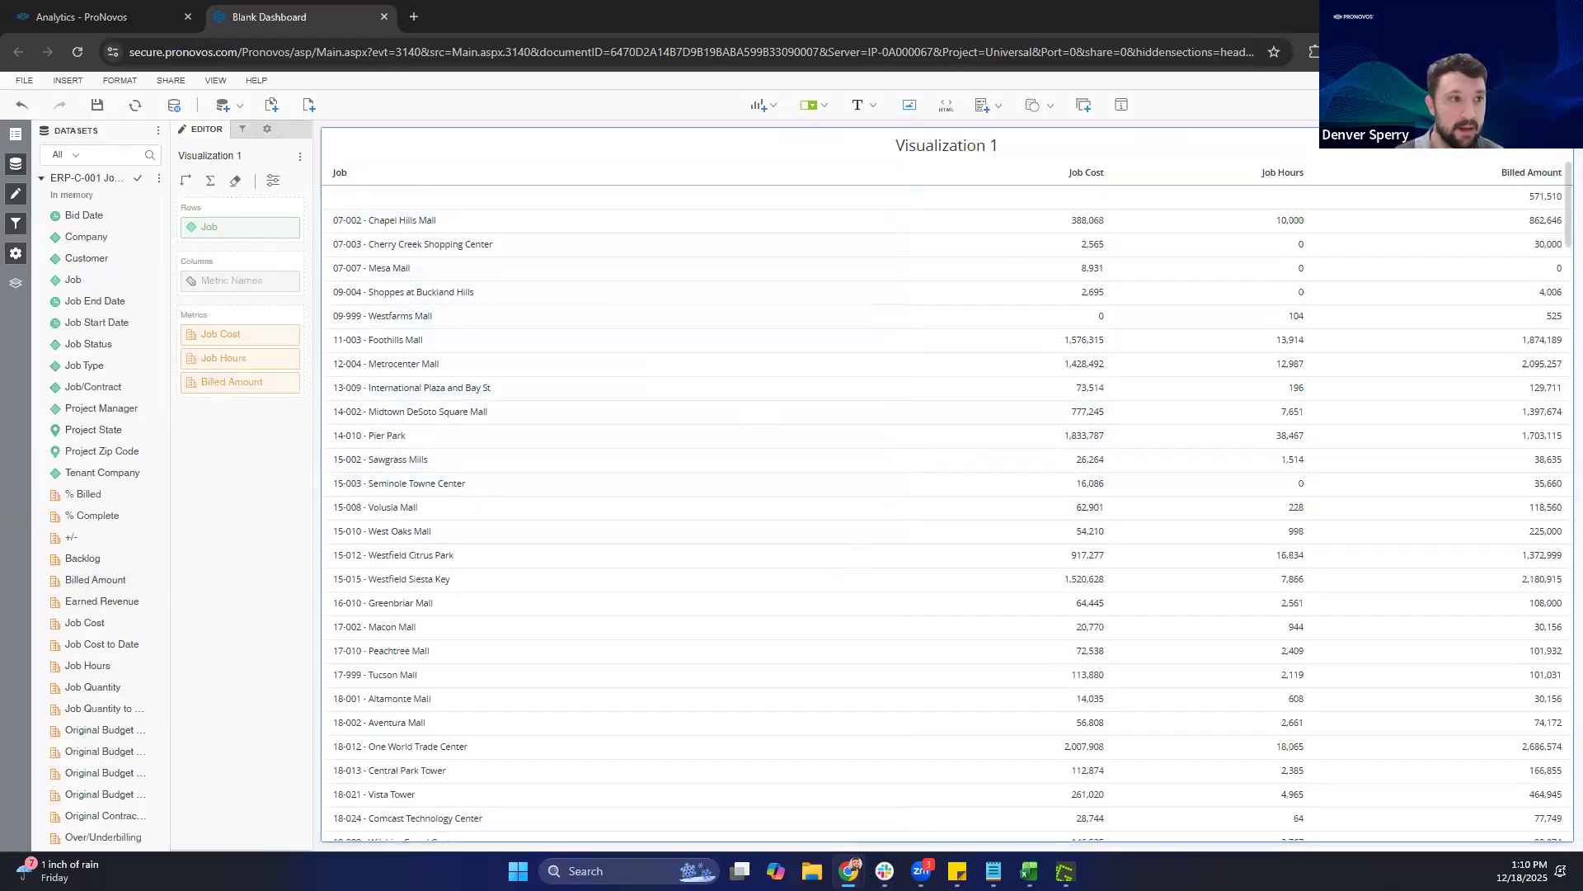
Save the dashboard as "Job Summary dashboard" in the ProNovos Demo - Custom Dashboards folder
left_click(25, 82)
left_click(53, 185)
left_click(763, 145)
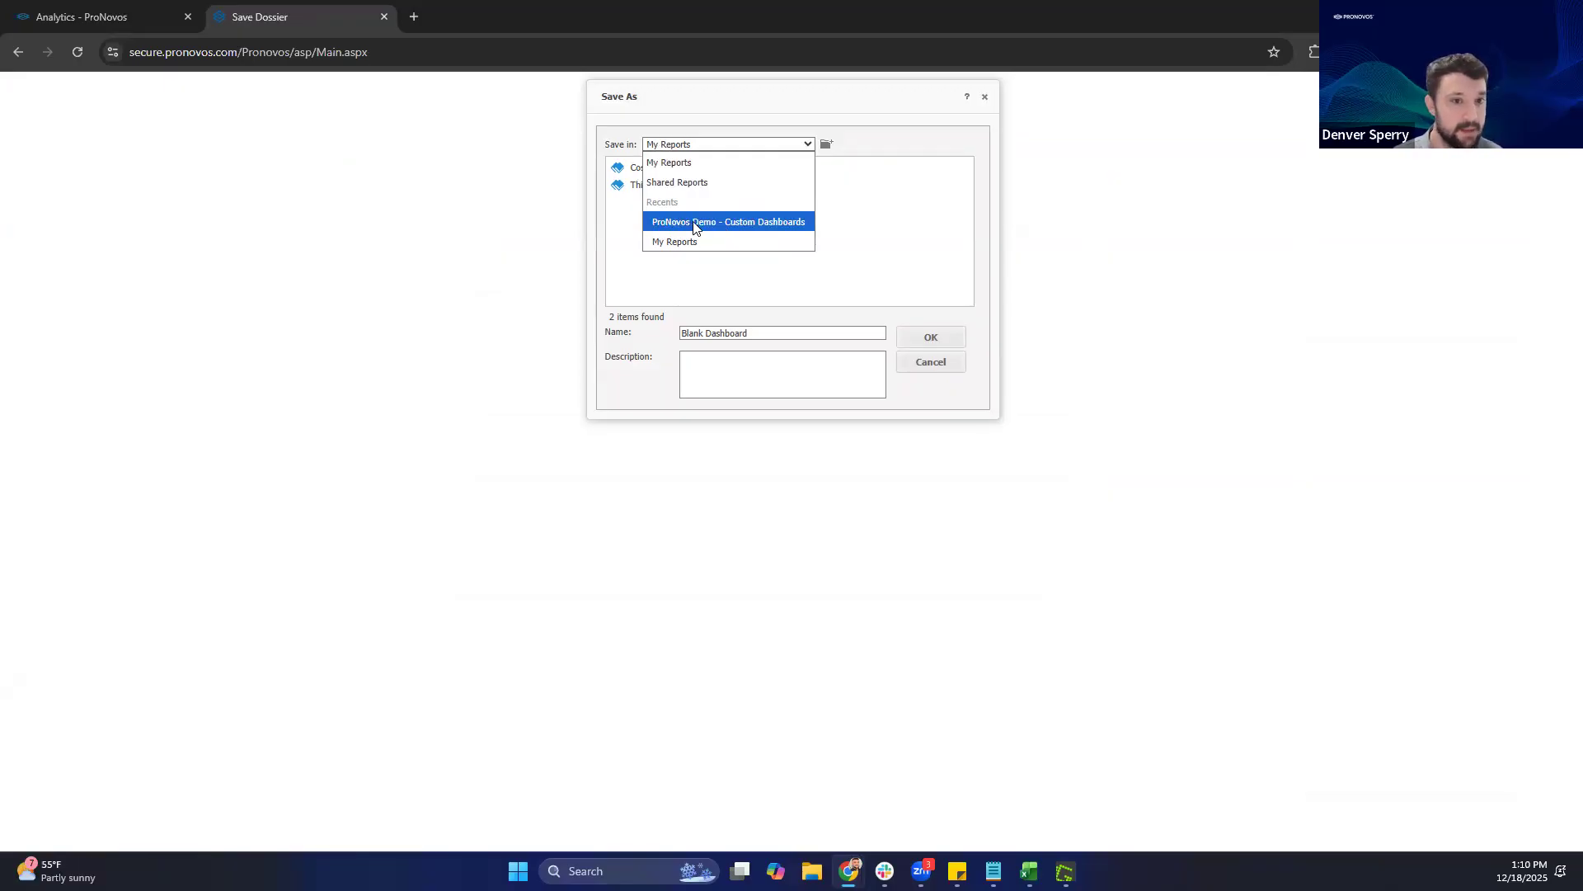
left_click(768, 222)
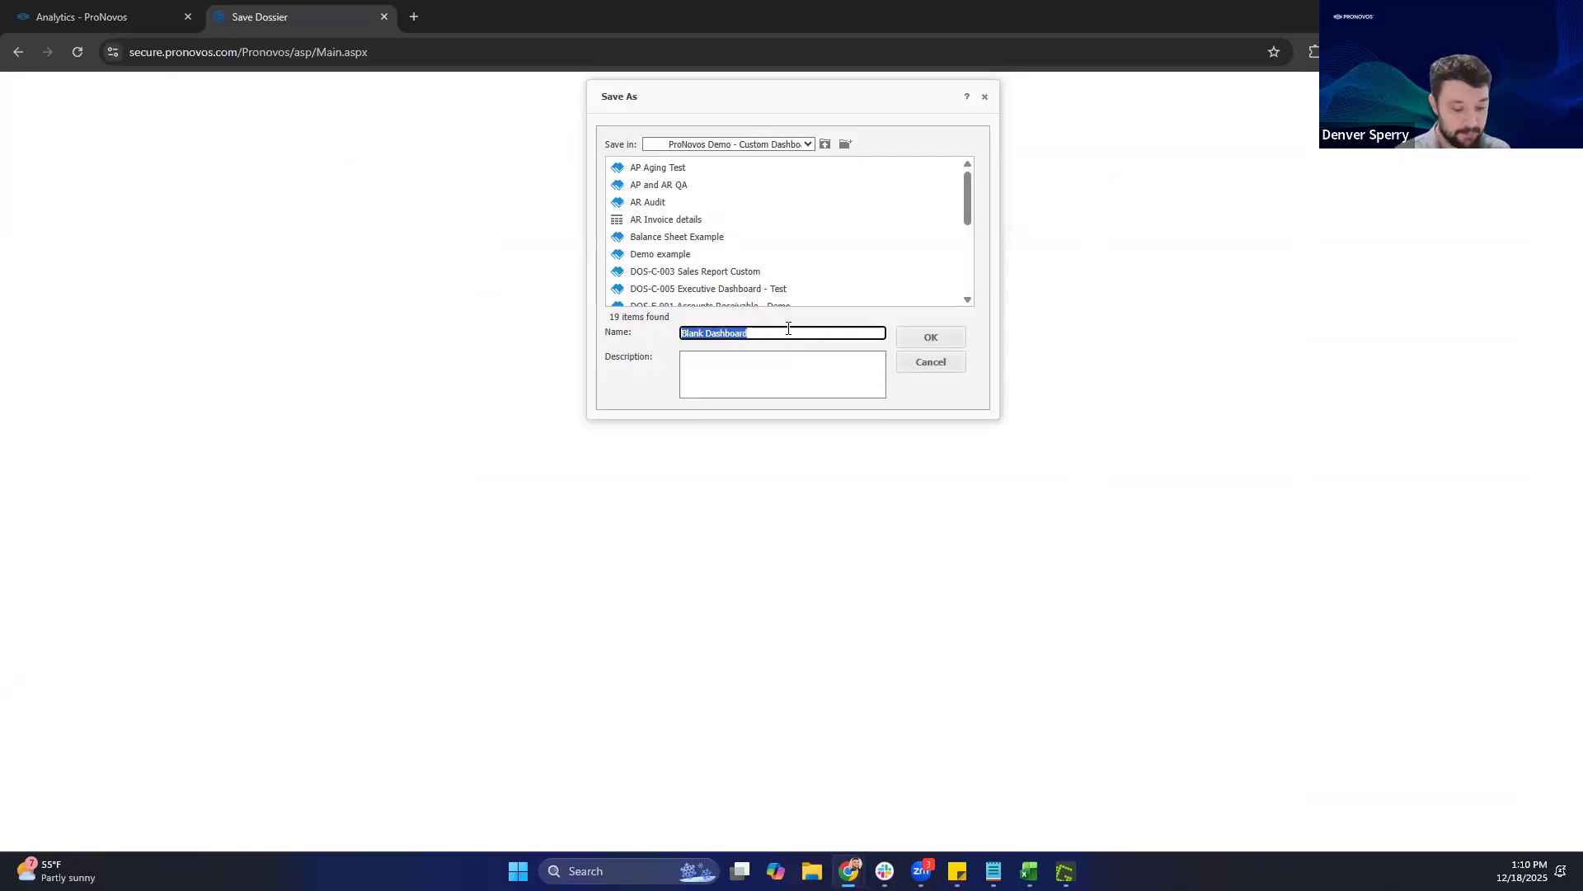
type("Job Summary")
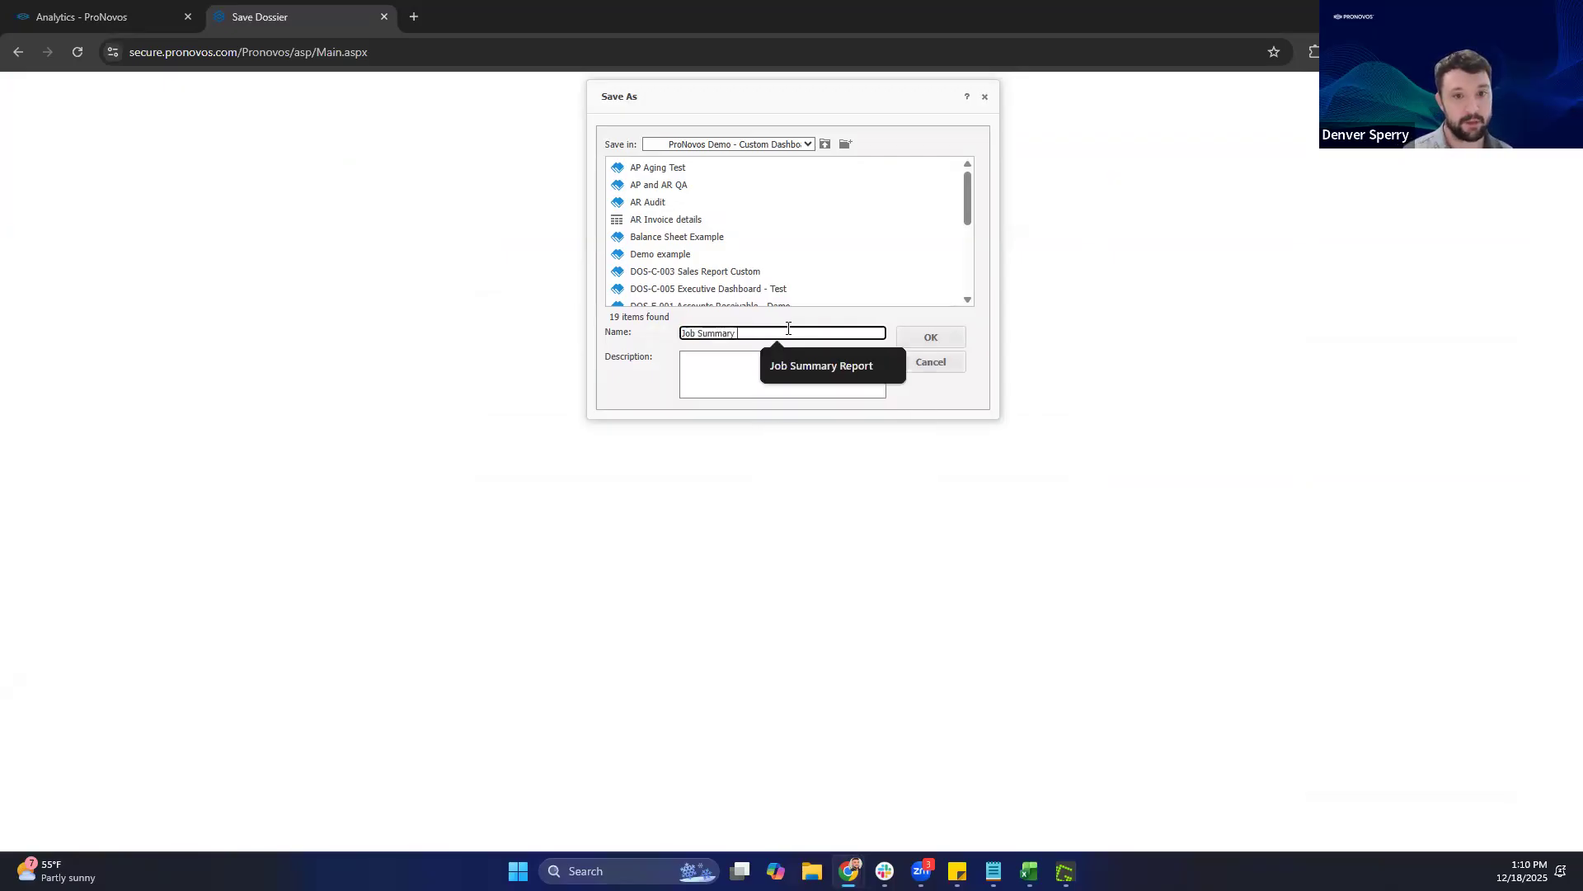
type(" da")
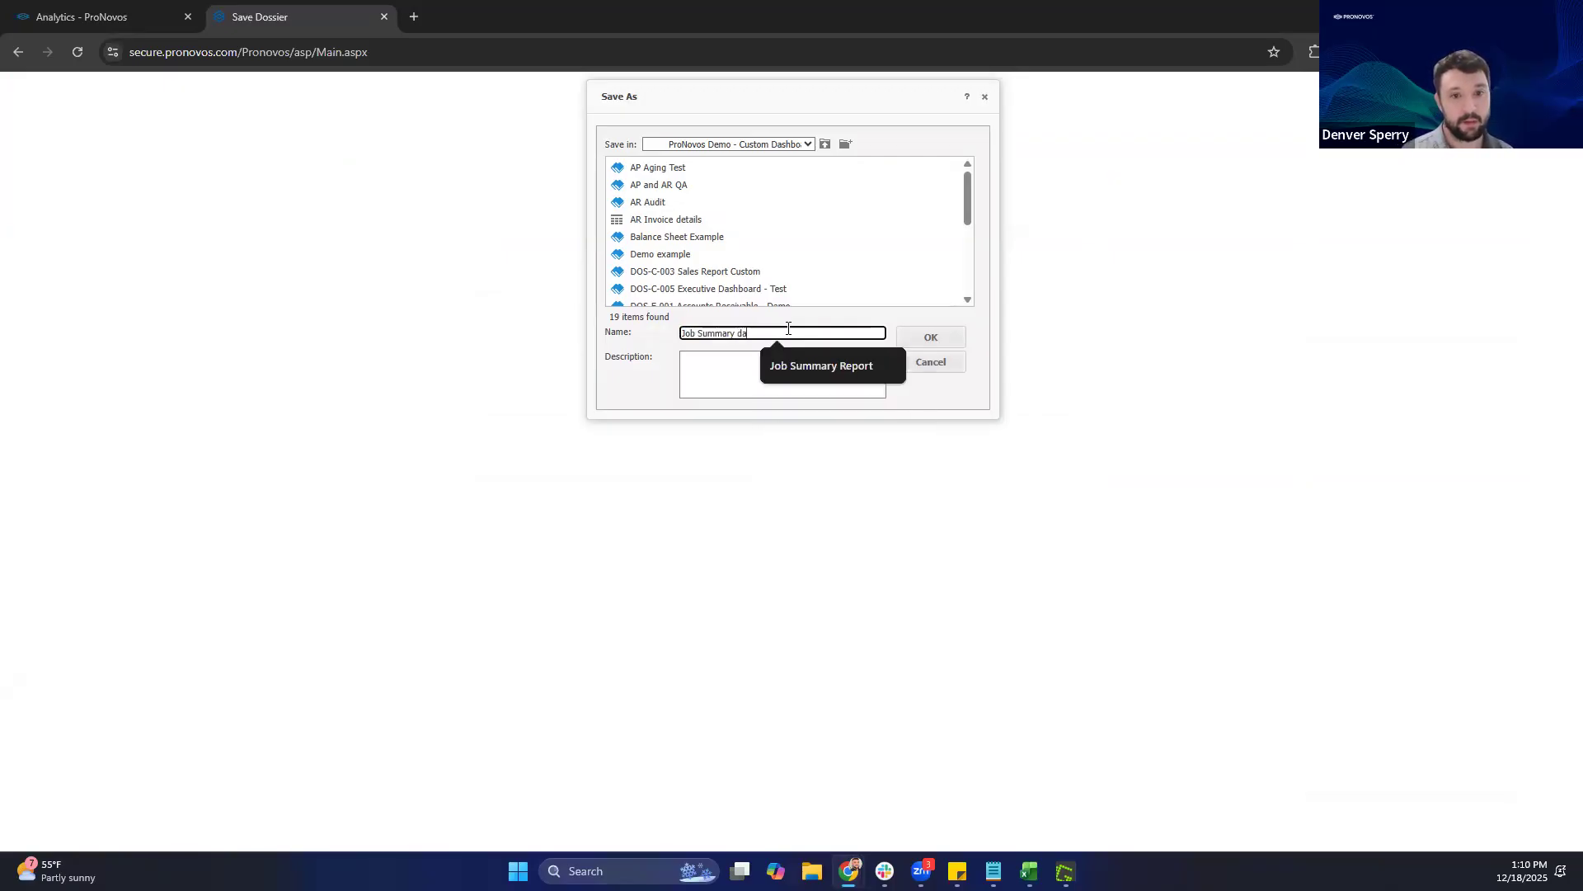
type("shboard")
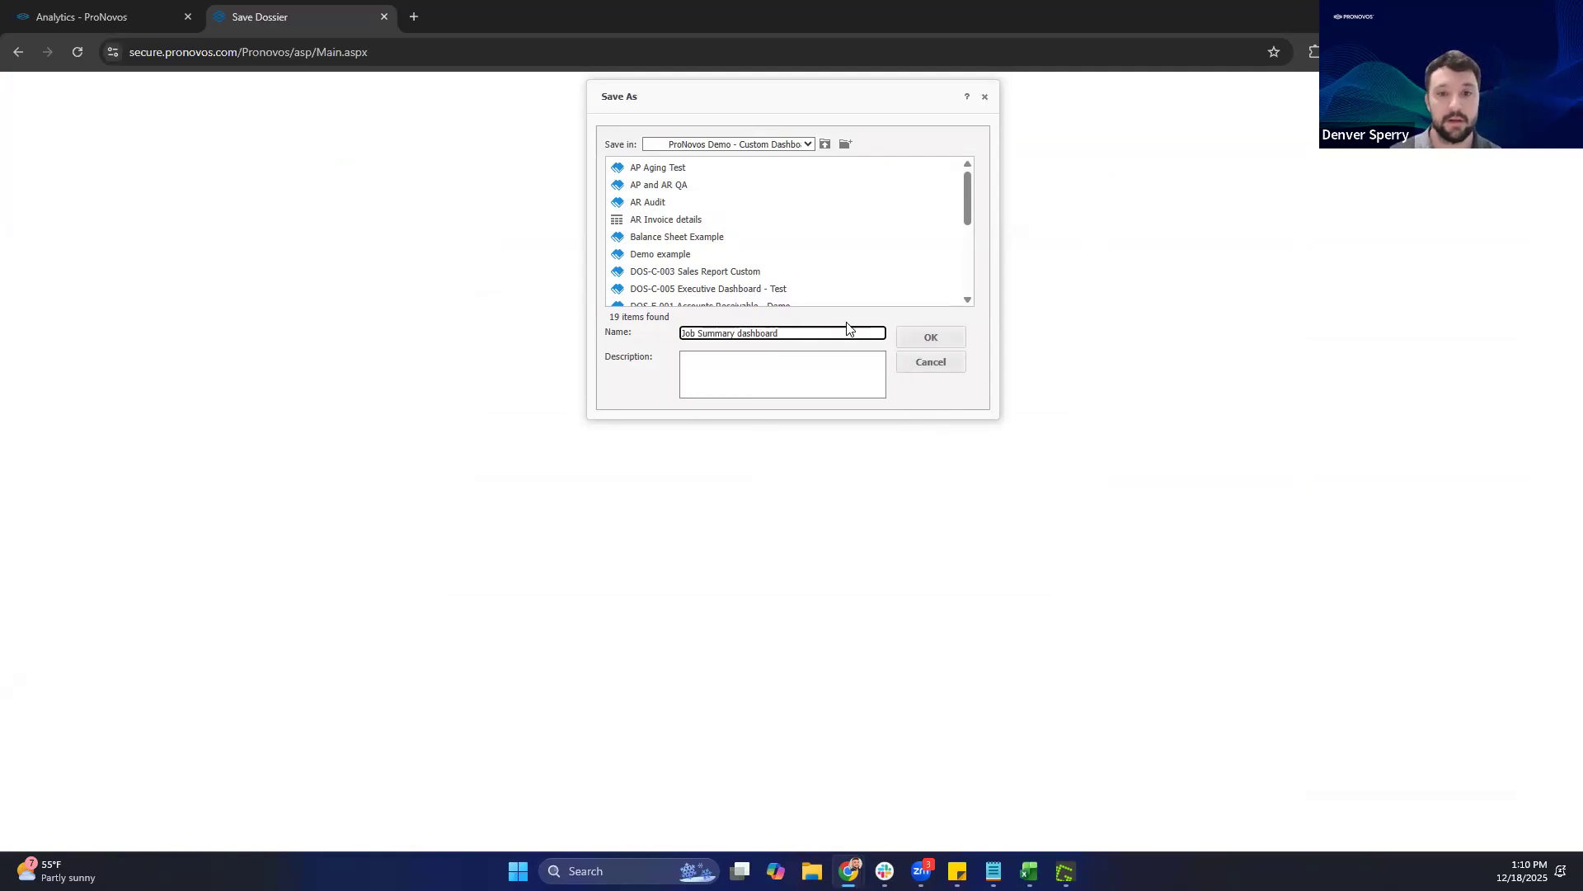
left_click(918, 337)
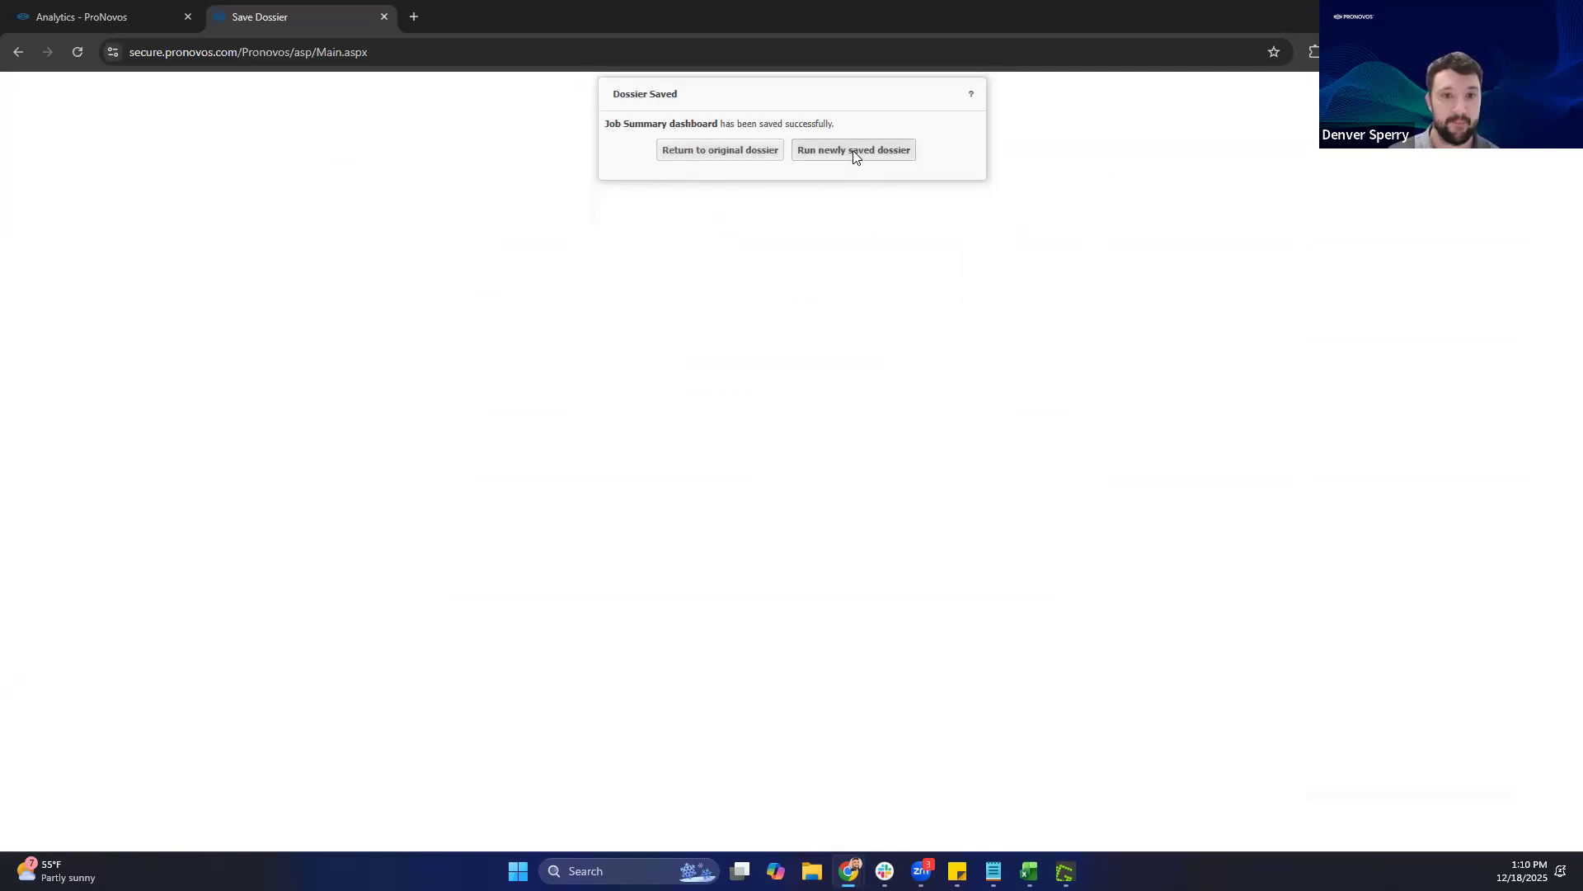
Return to the ProNovos Analytics page, refresh it and find the newly saved dashboard among the drafts
left_click(100, 7)
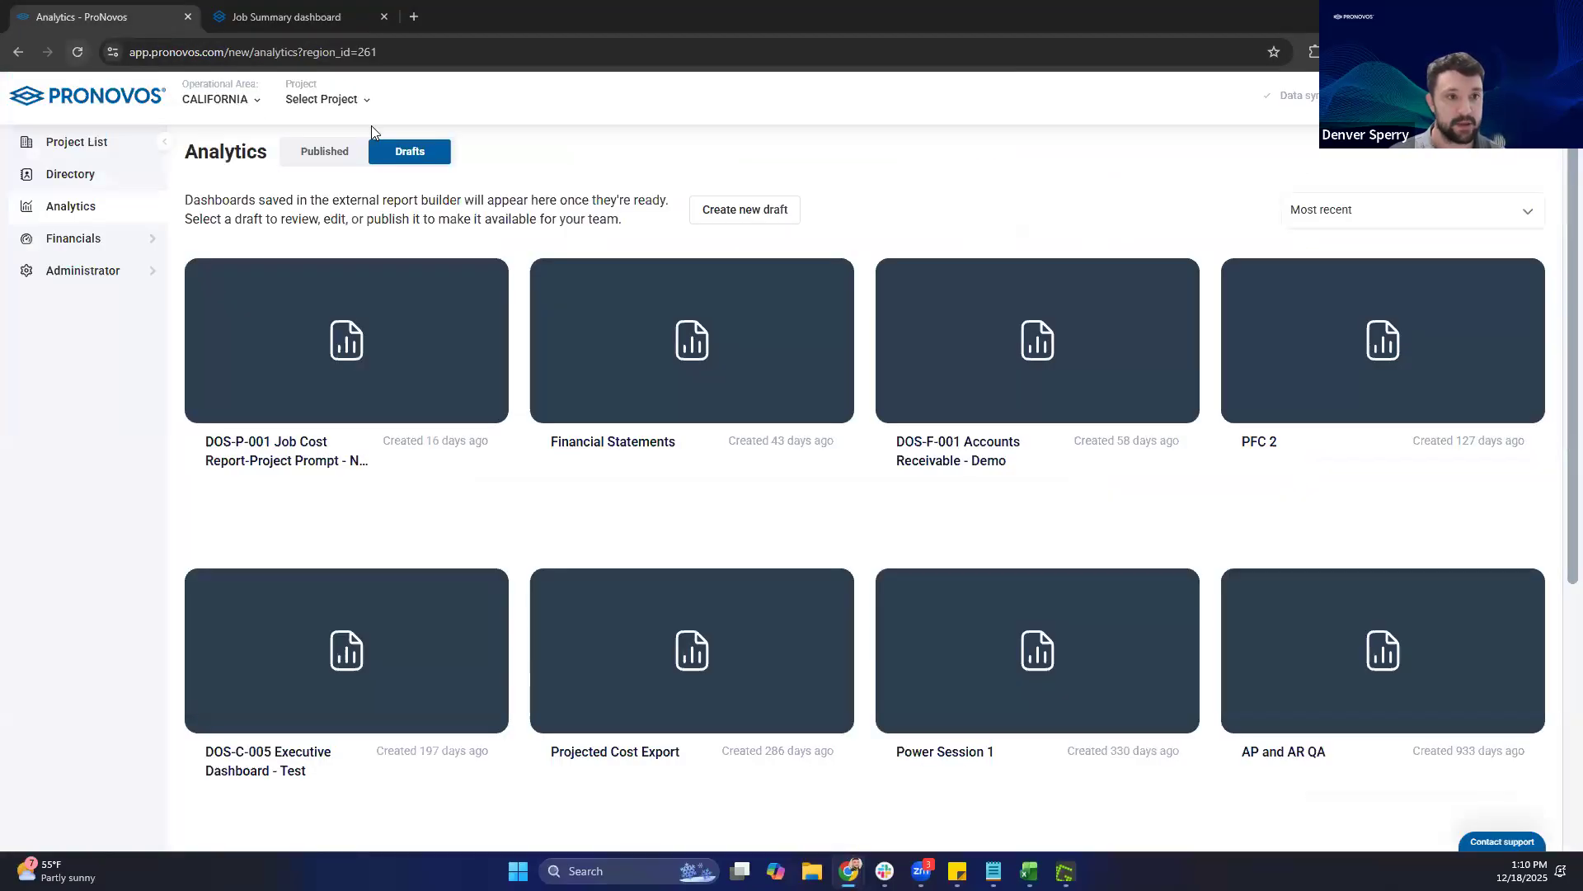
left_click(324, 151)
left_click(408, 152)
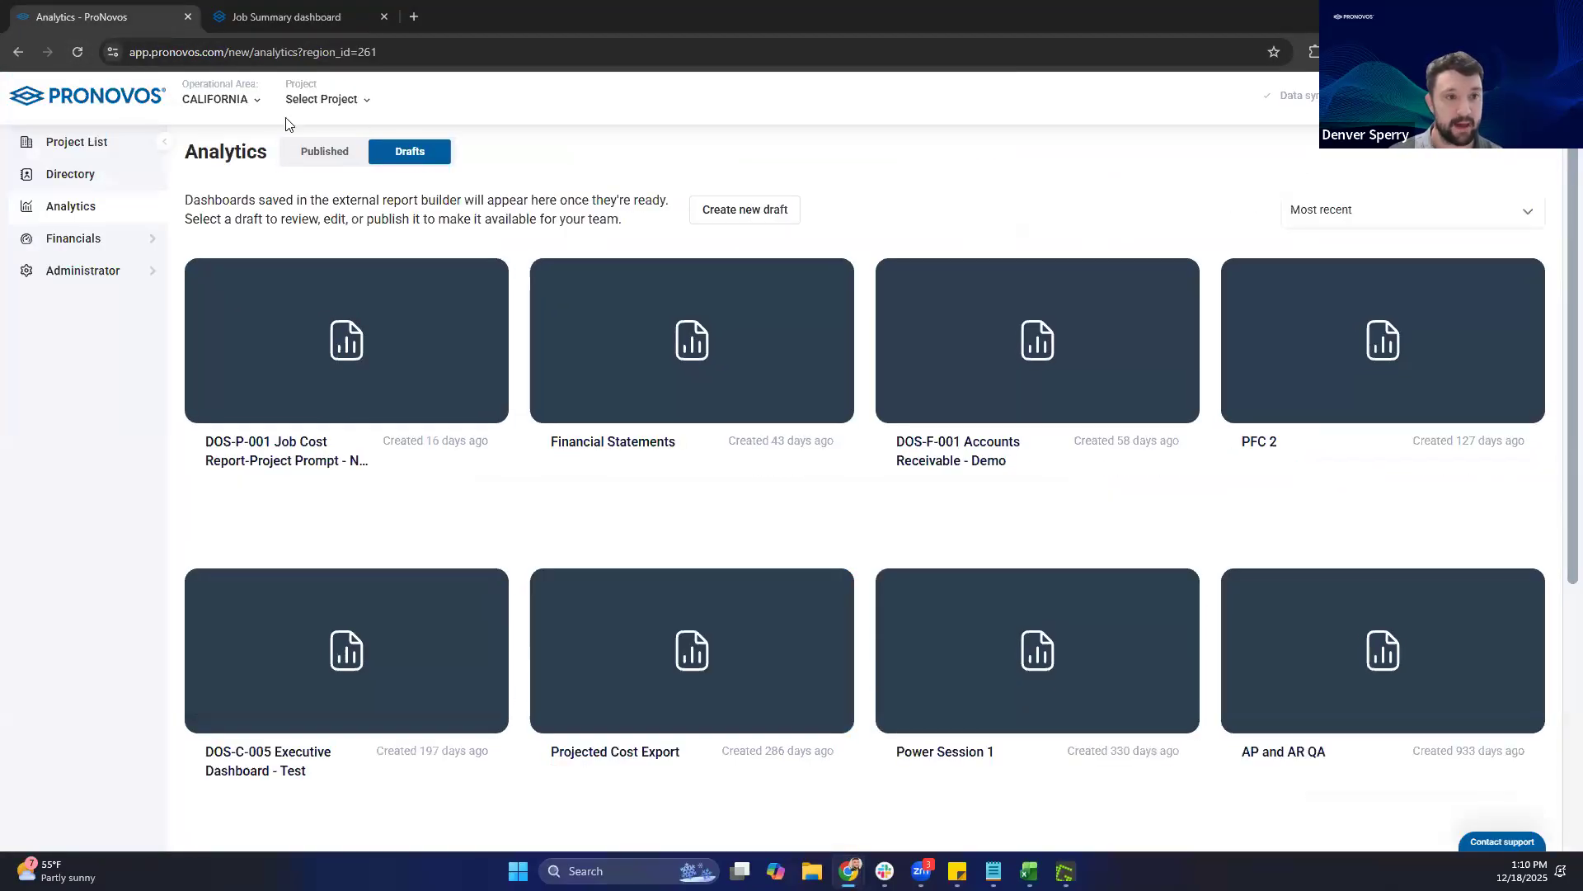
left_click(84, 51)
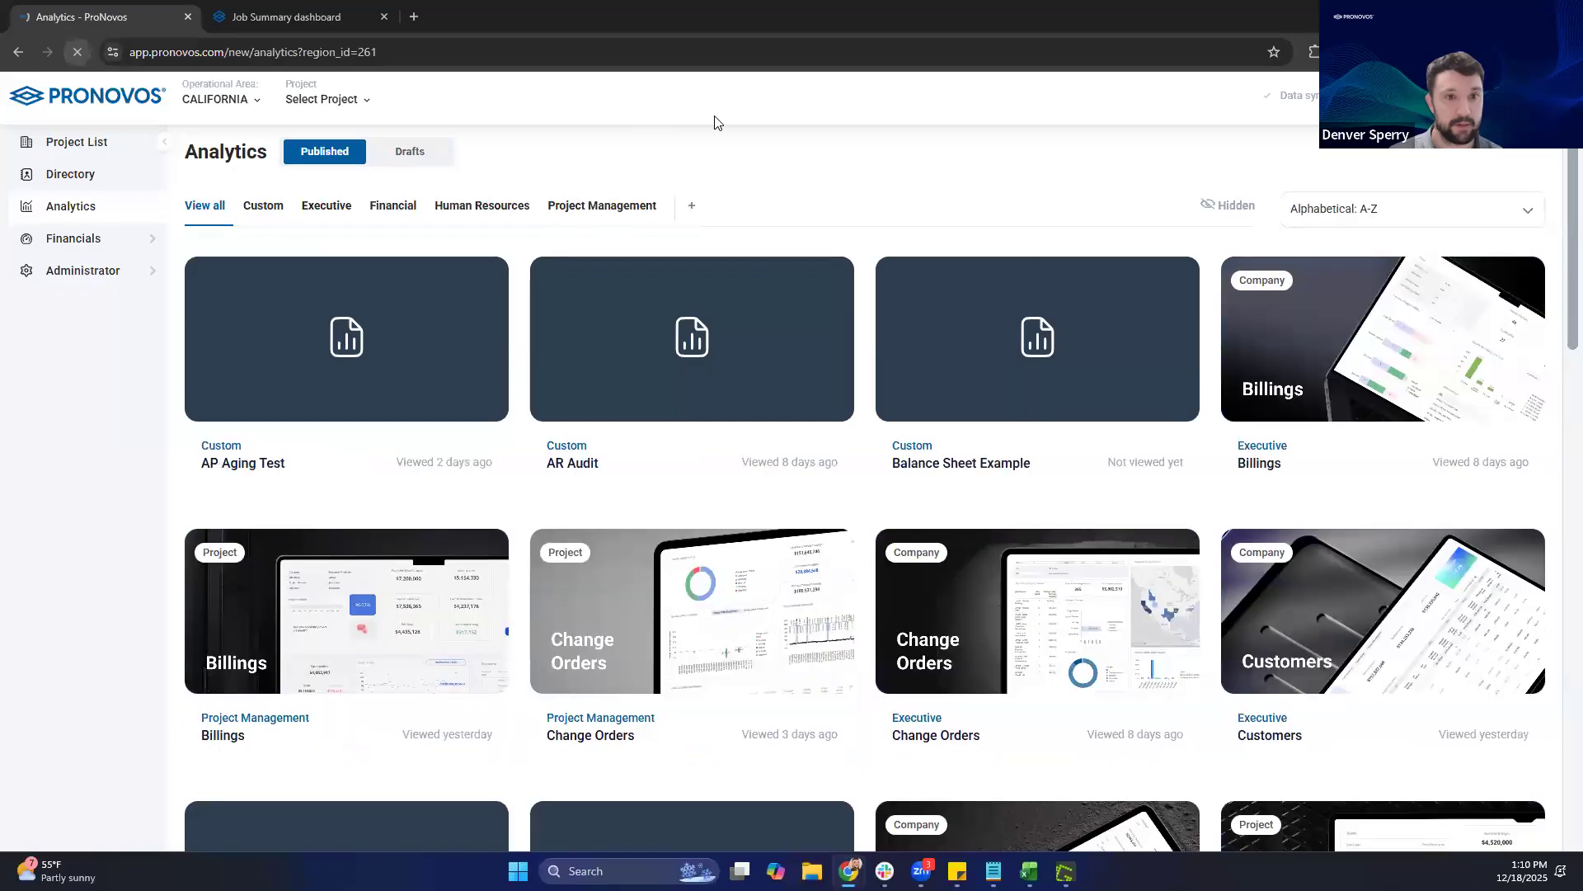
left_click(410, 152)
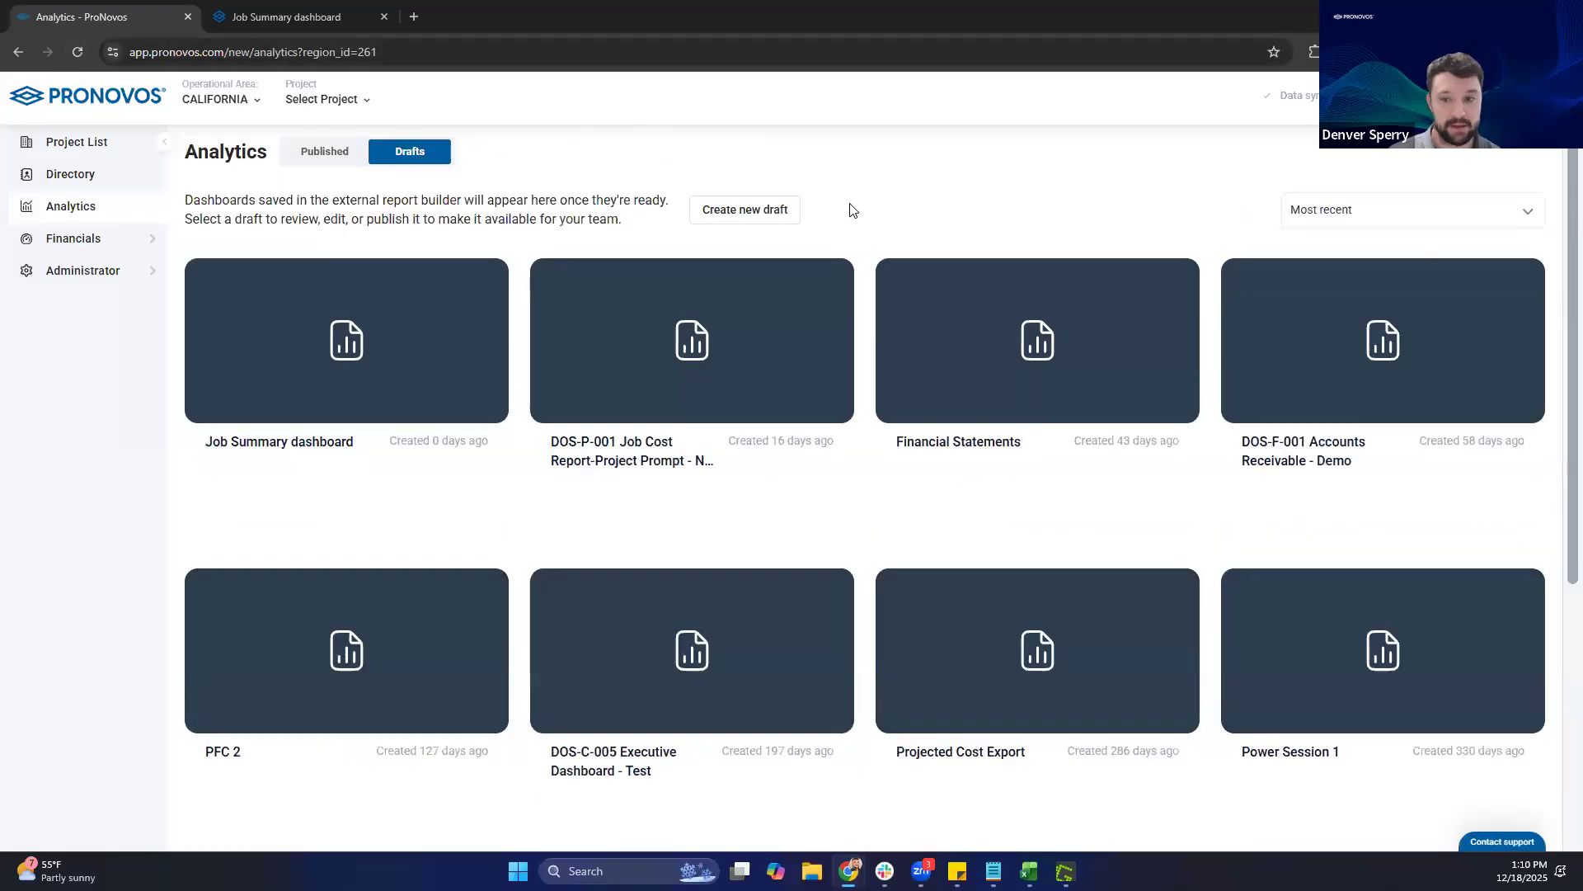
scroll(861, 223, "down", 4)
mouse_move(821, 416)
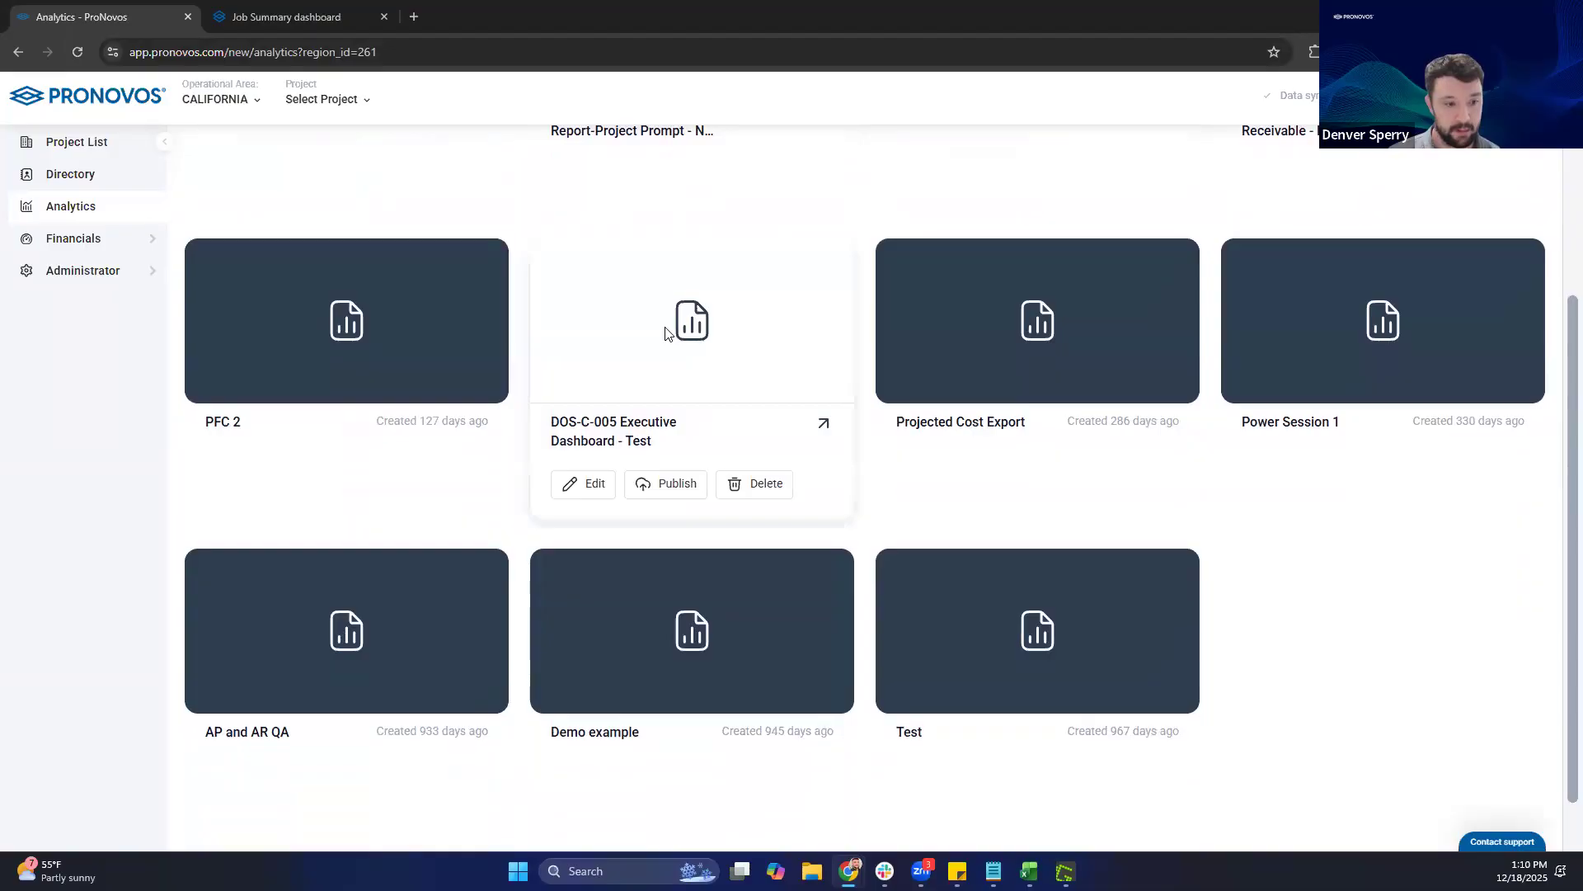
scroll(824, 410, "up", 3)
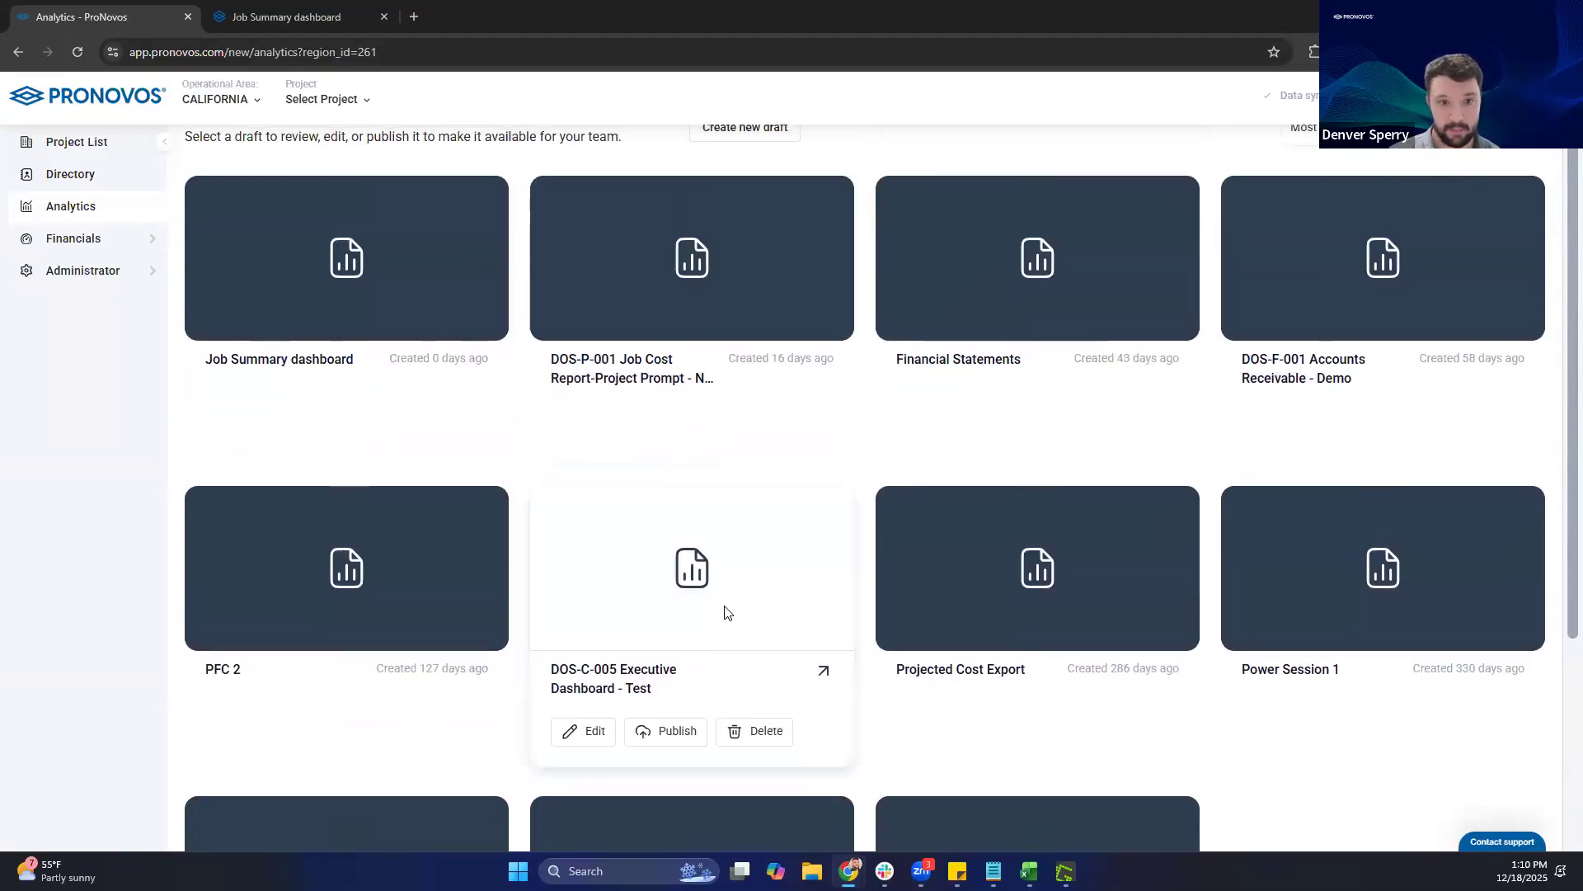
Publish the Job Summary dashboard draft in the Custom category with access for only assigned permission groups
mouse_move(357, 323)
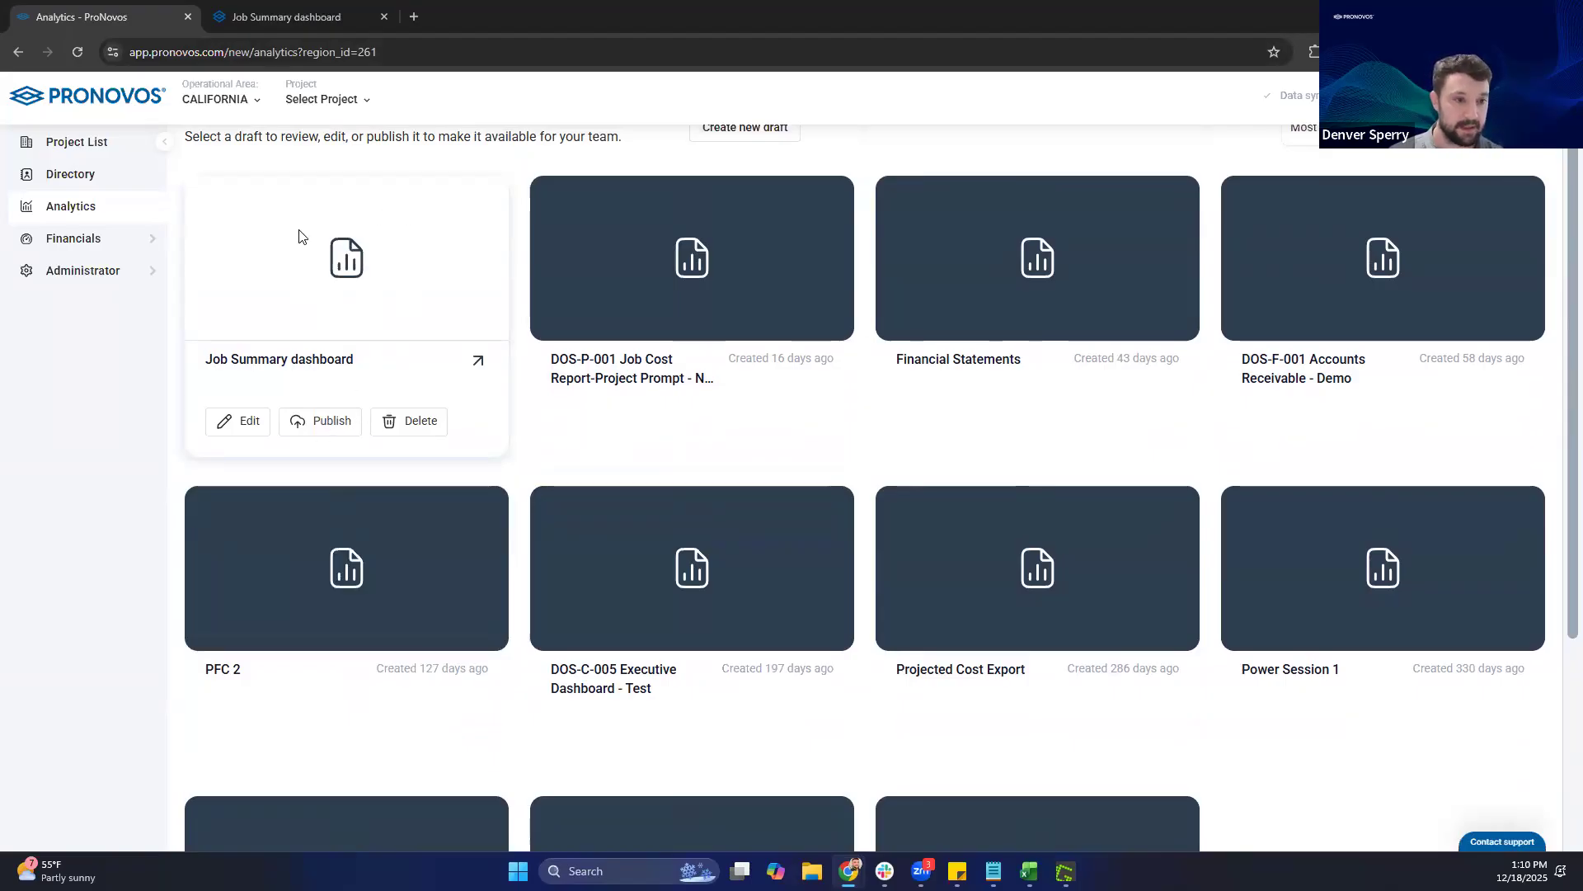
left_click(335, 426)
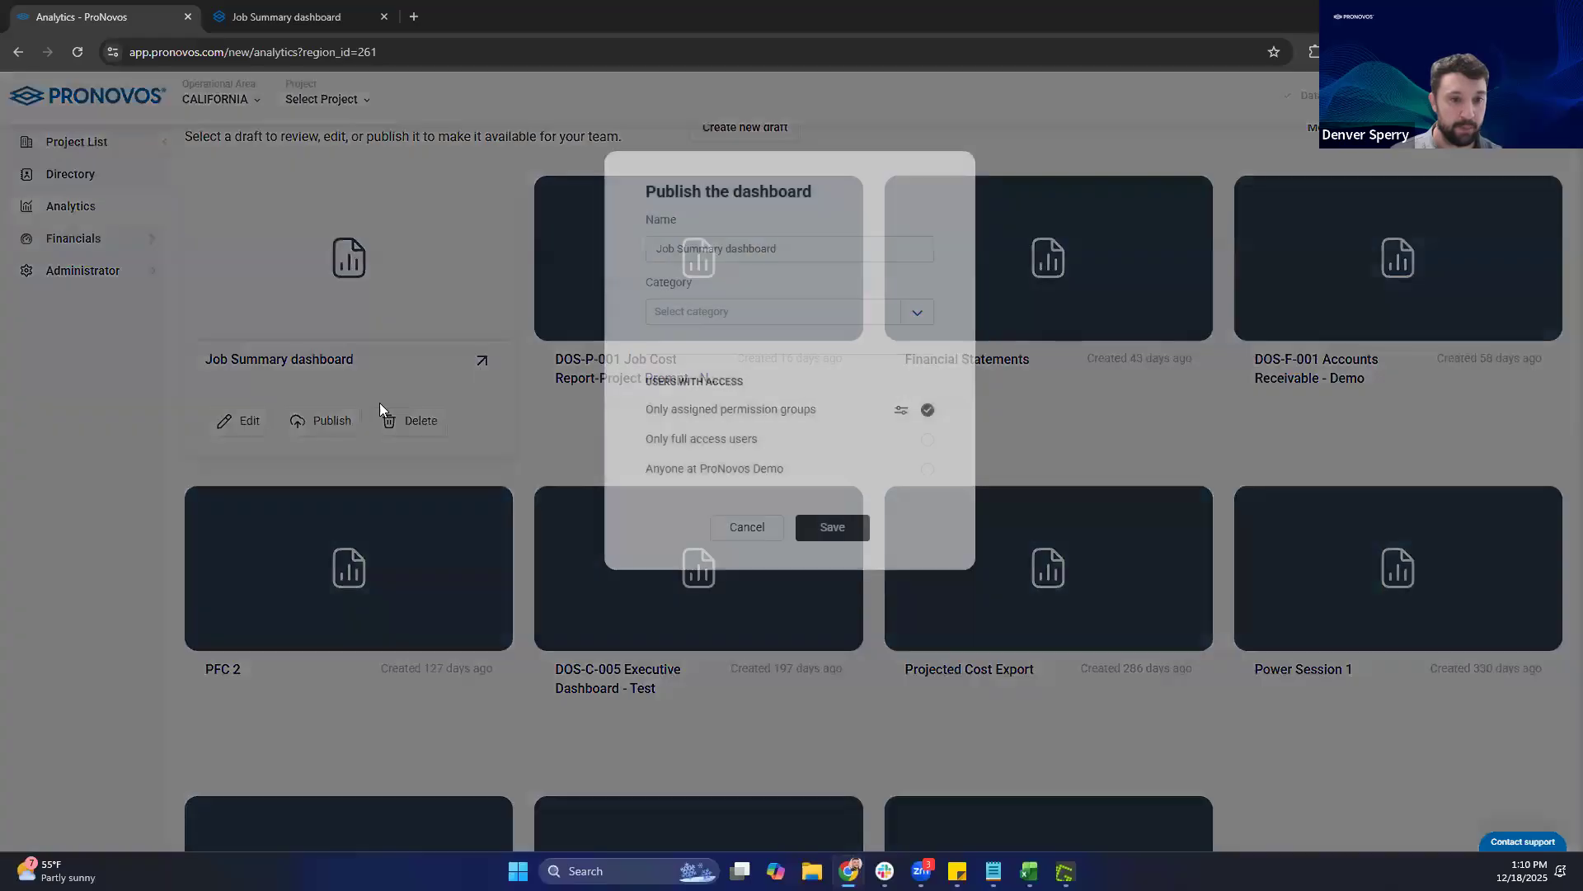
left_click(782, 317)
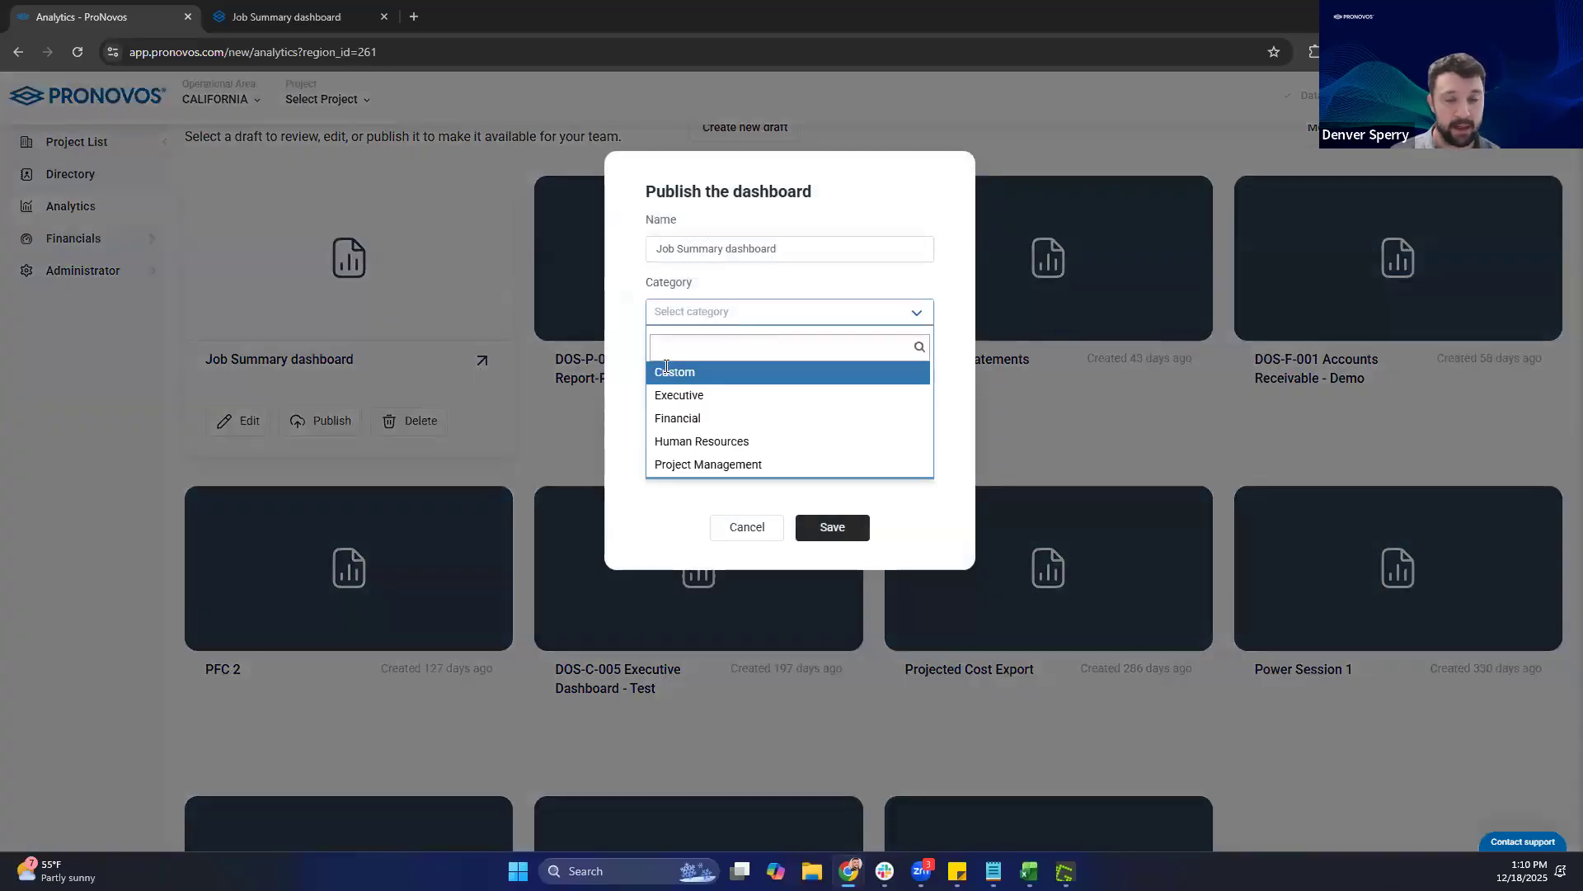
left_click(668, 368)
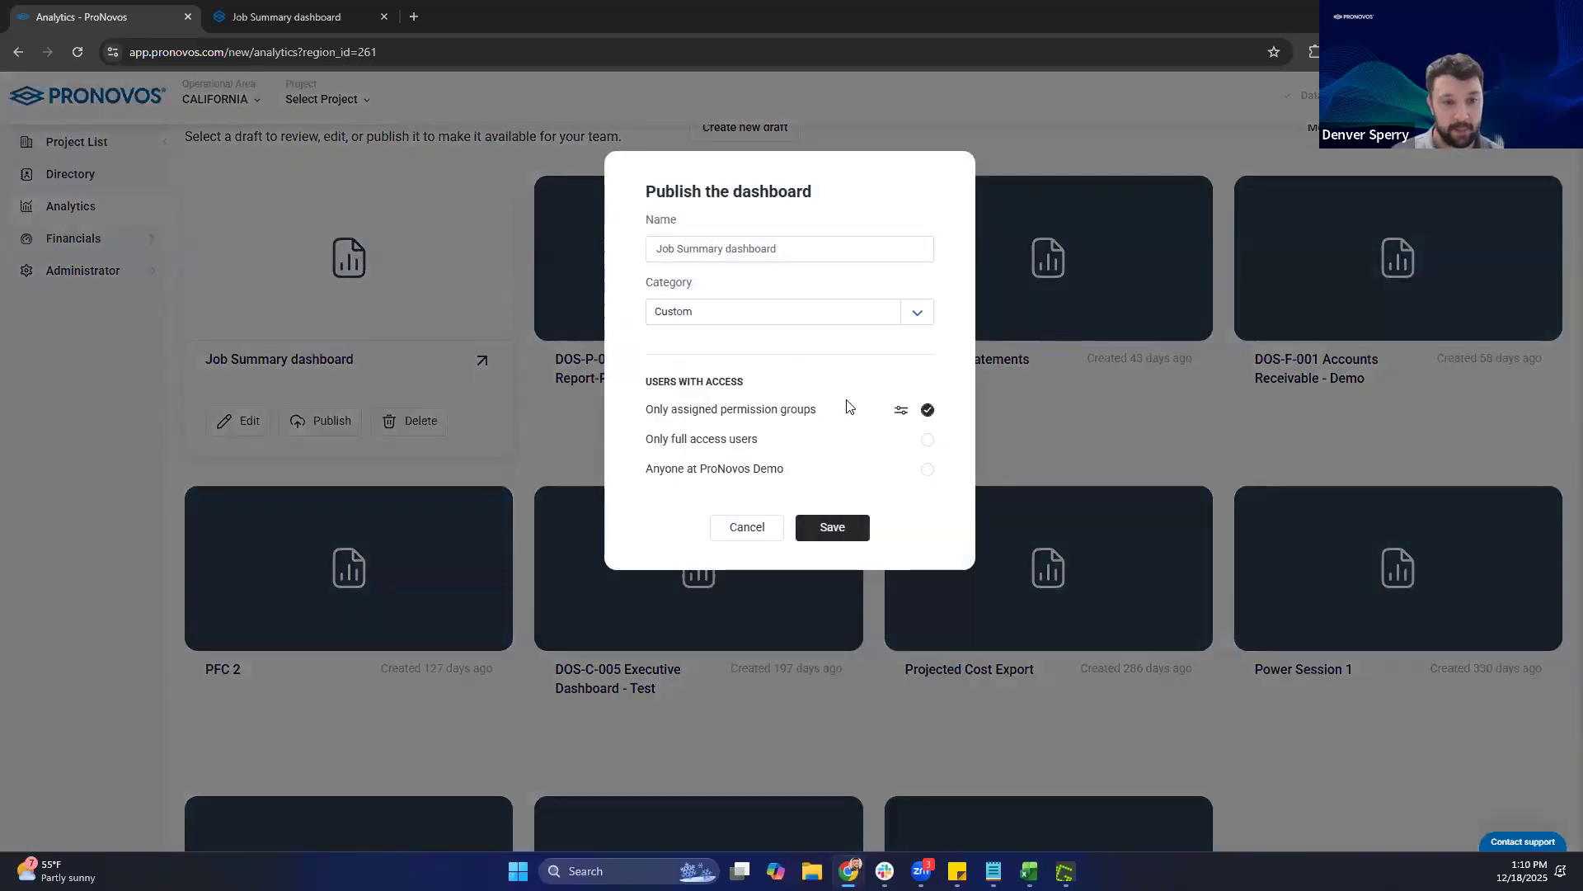
left_click(832, 528)
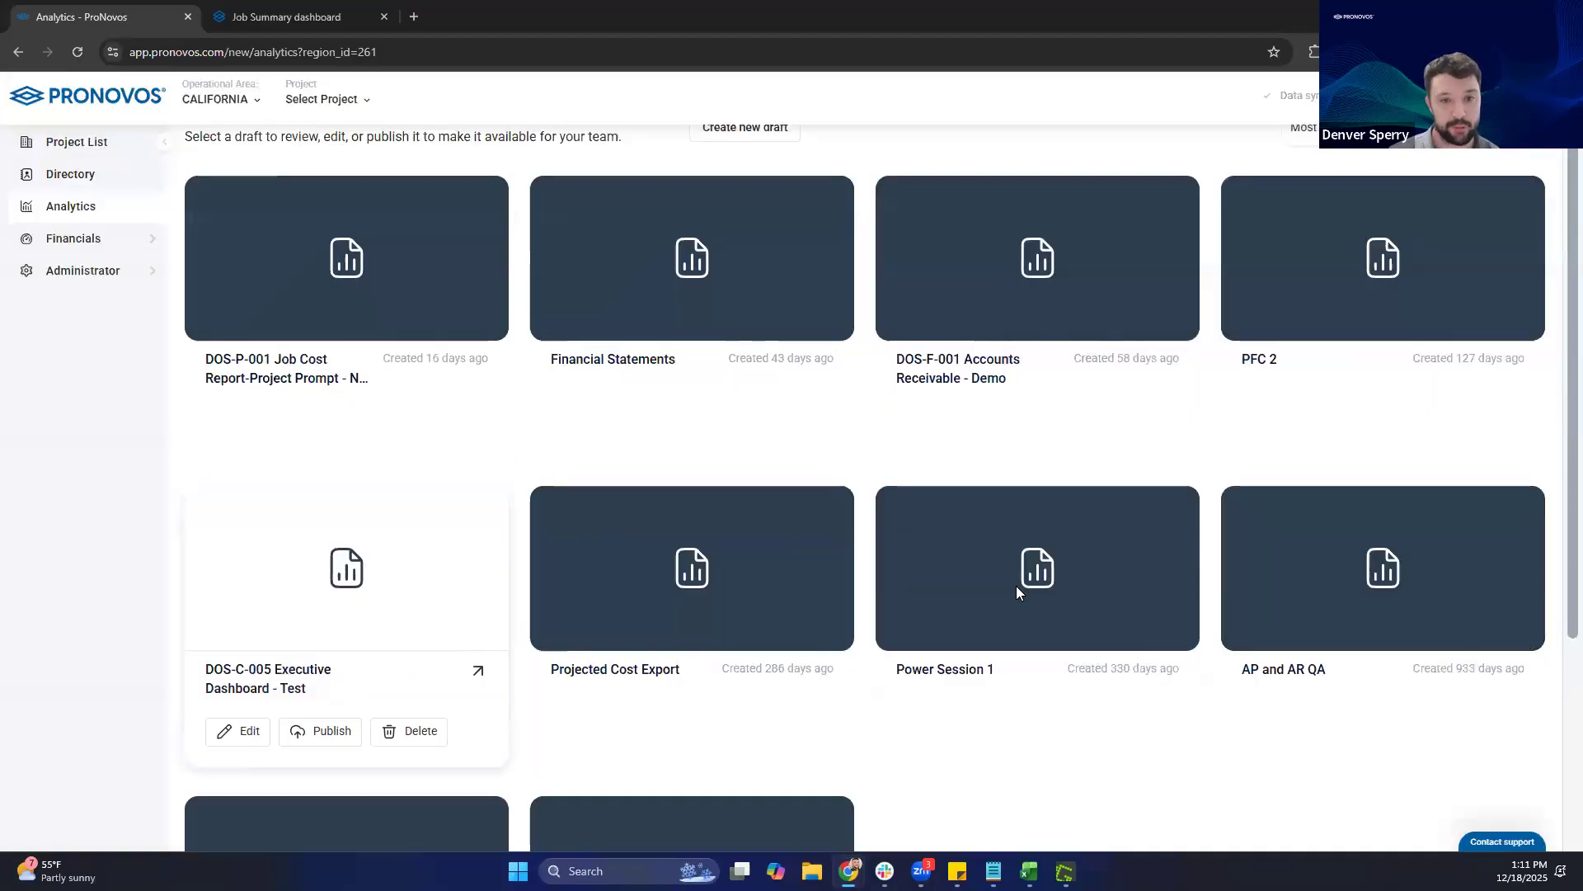
Show the published dashboards in the Custom category to check for the new Job Summary dashboard
scroll(1016, 586, "up", 1)
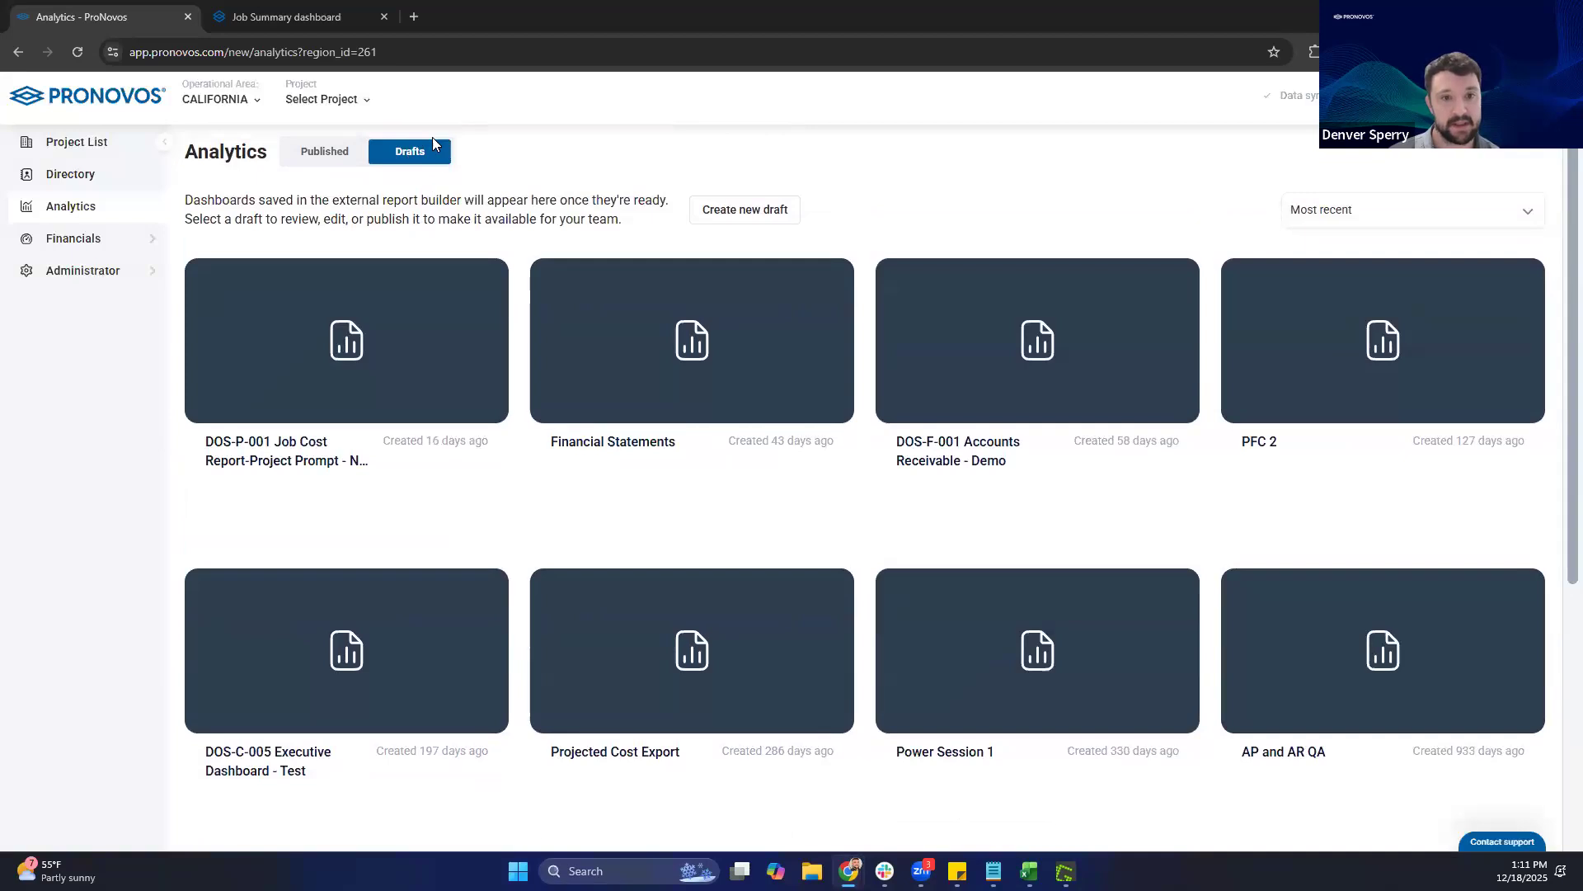
left_click(316, 162)
left_click(264, 207)
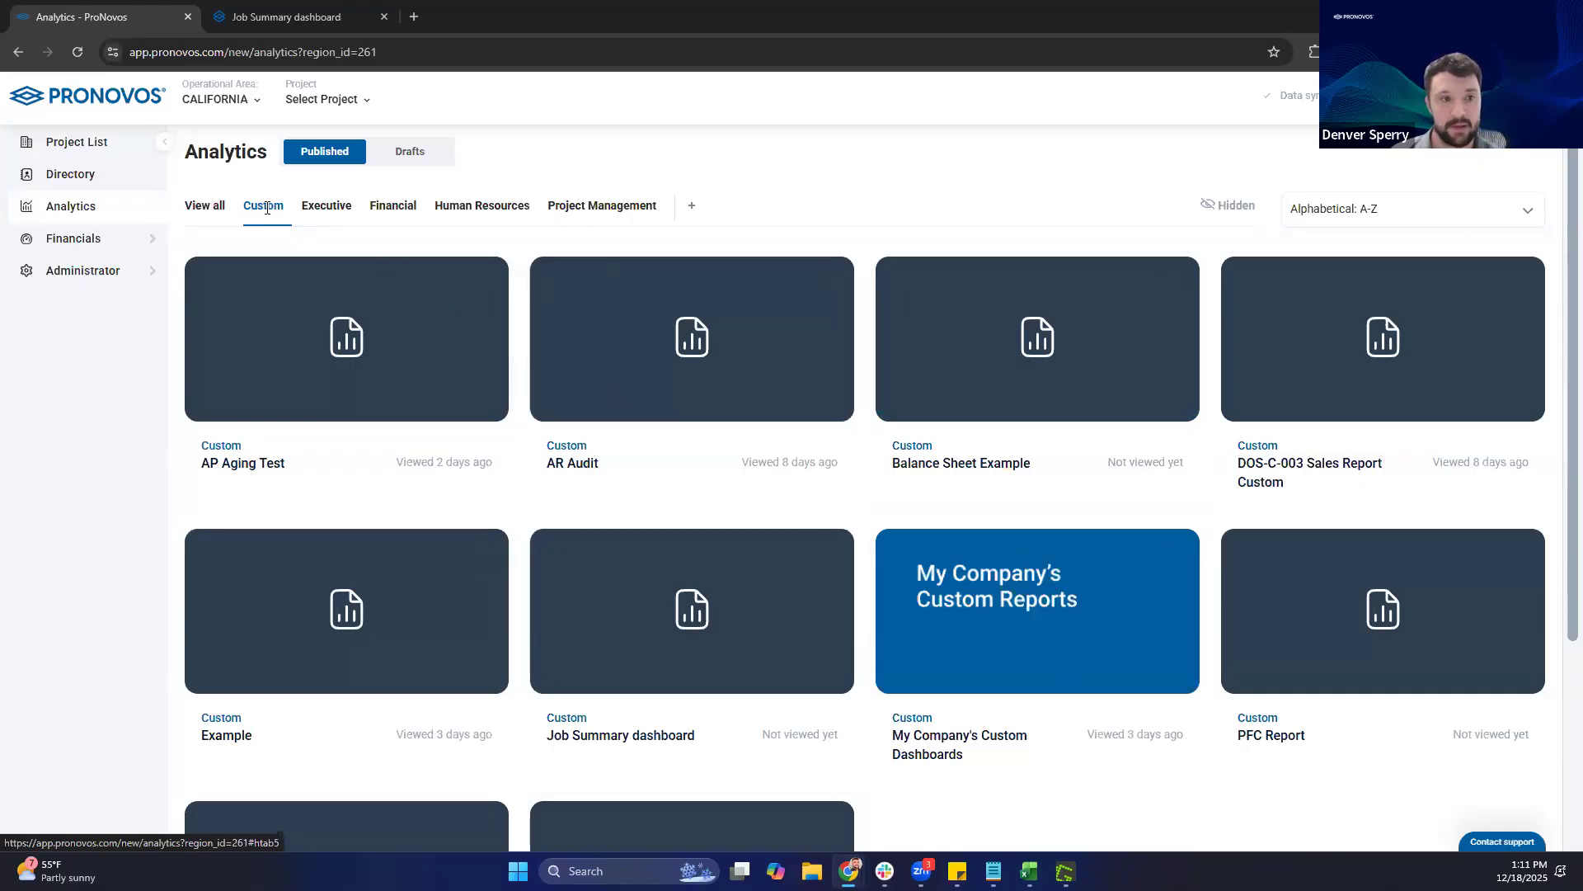
Show the published Executive dashboards and review the management options of the Change Orders dashboard
left_click(334, 198)
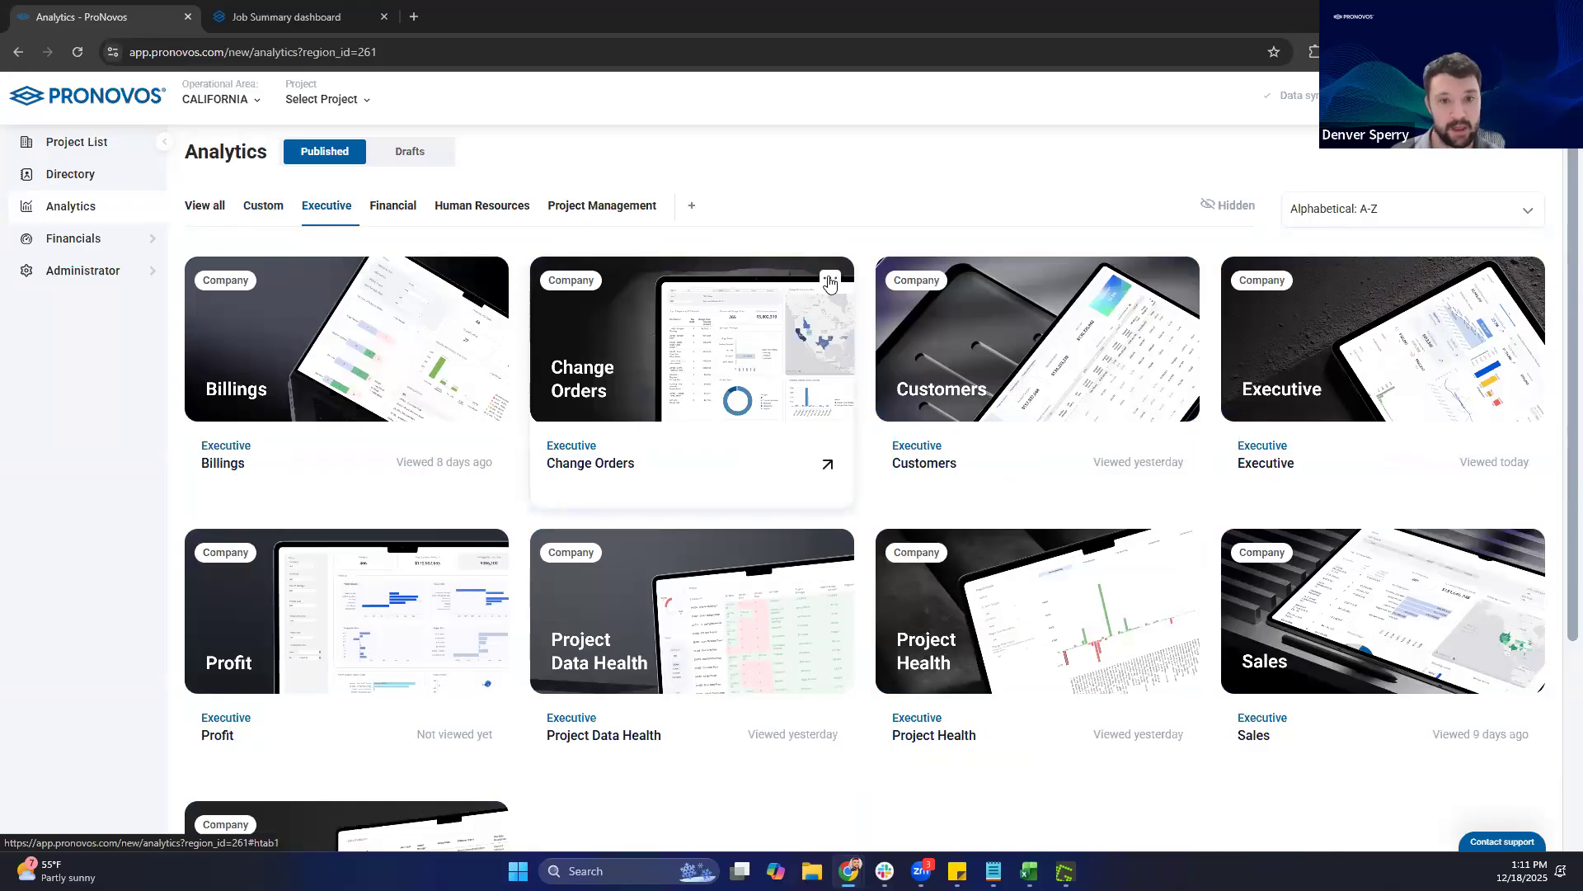
left_click(830, 280)
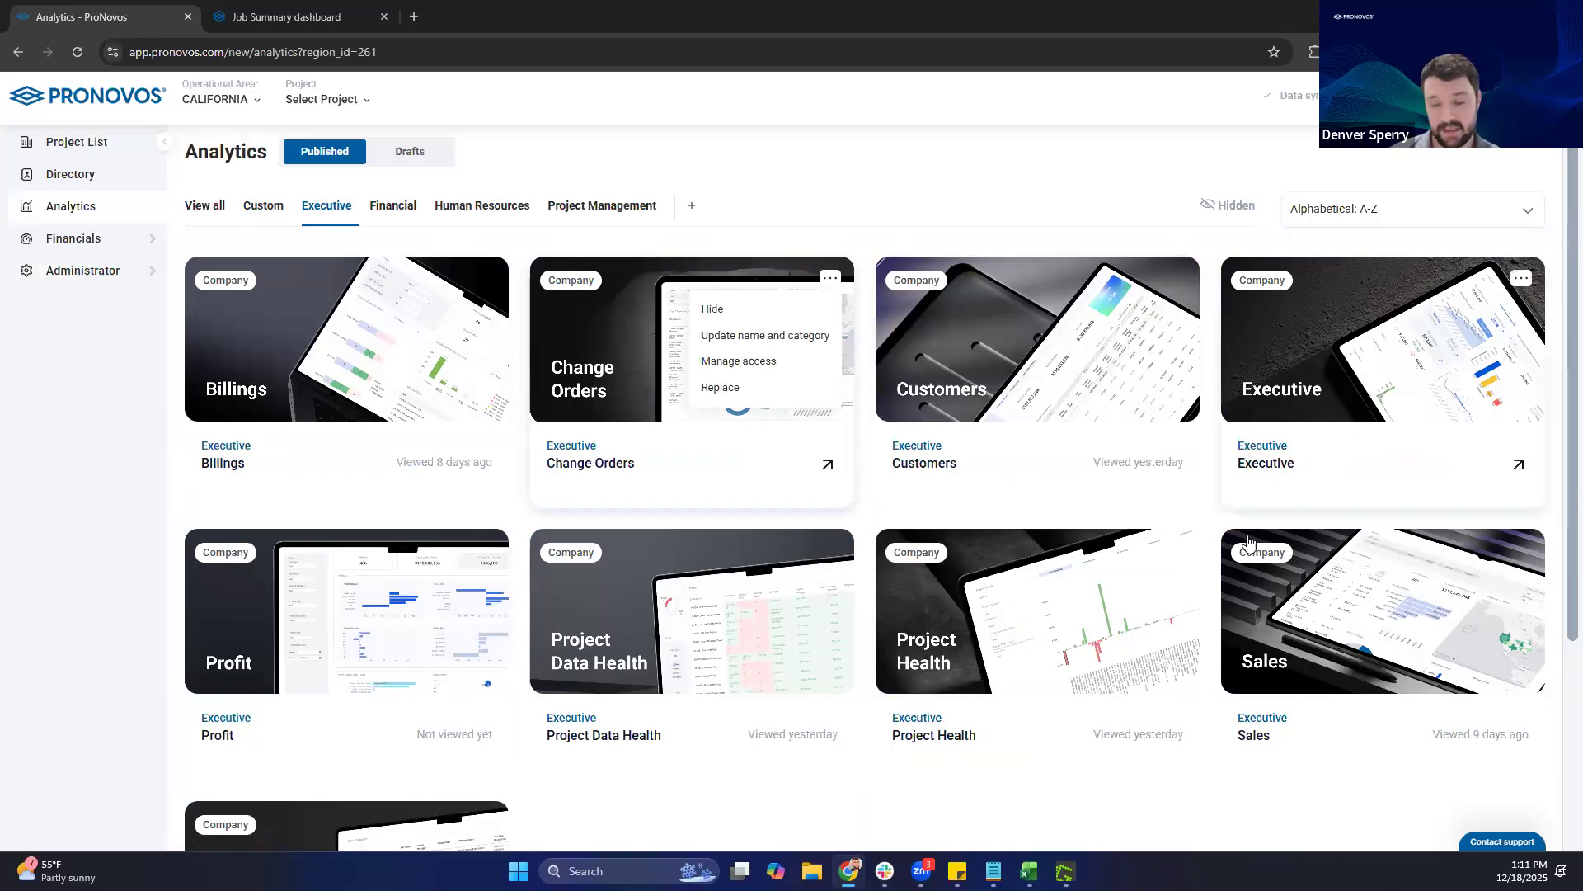
left_click(1168, 830)
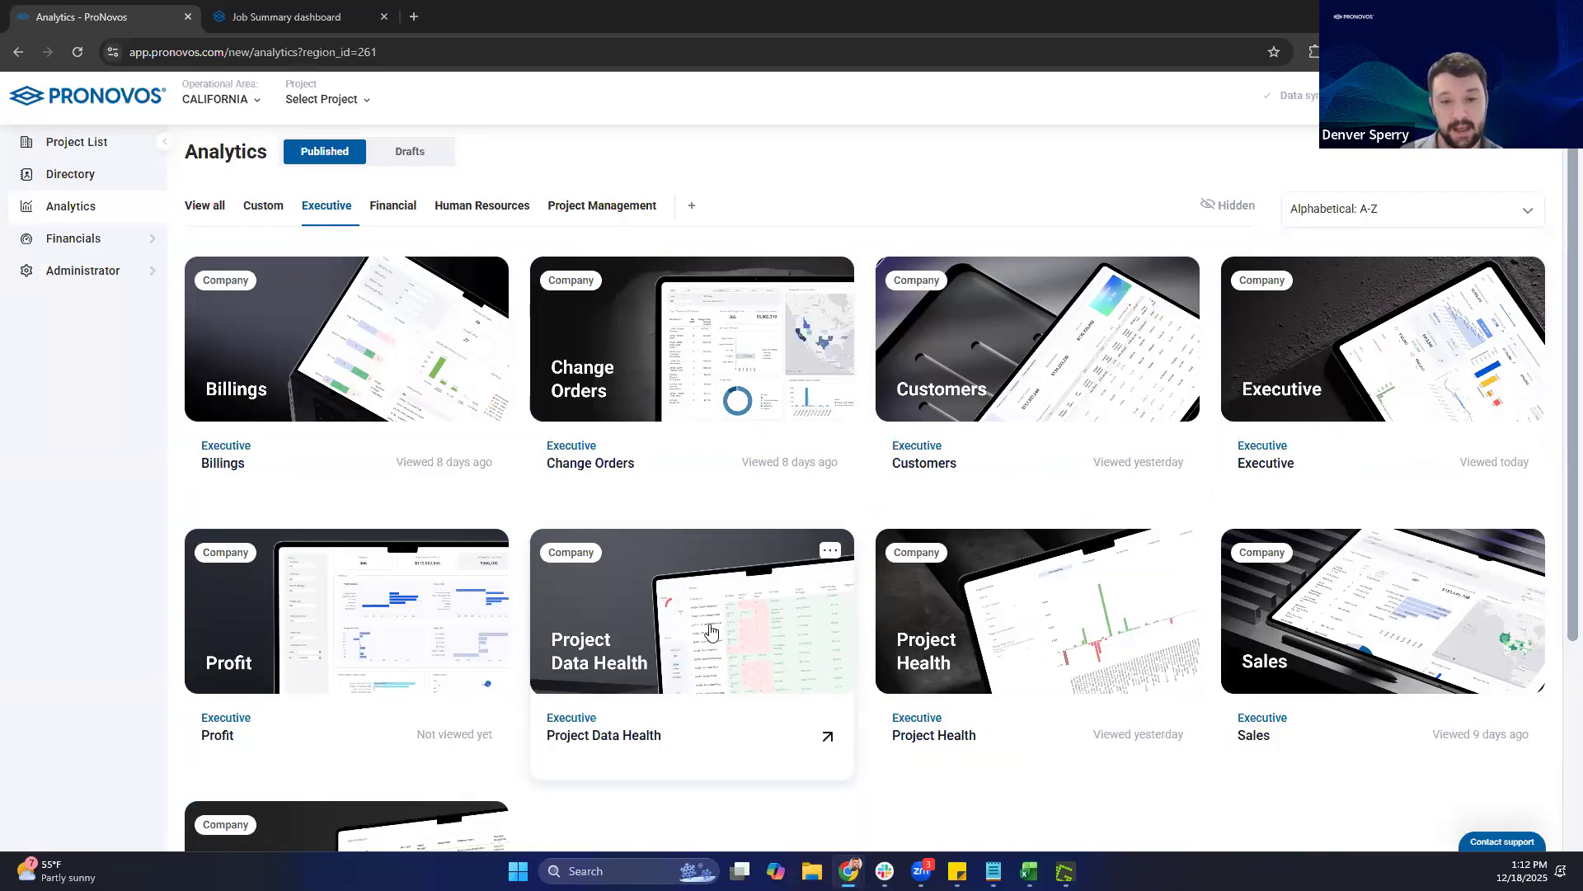
Glance at the Job Summary dashboard editor, review the custom versions available to replace Project Data Health, and cancel the replacement
left_click(301, 17)
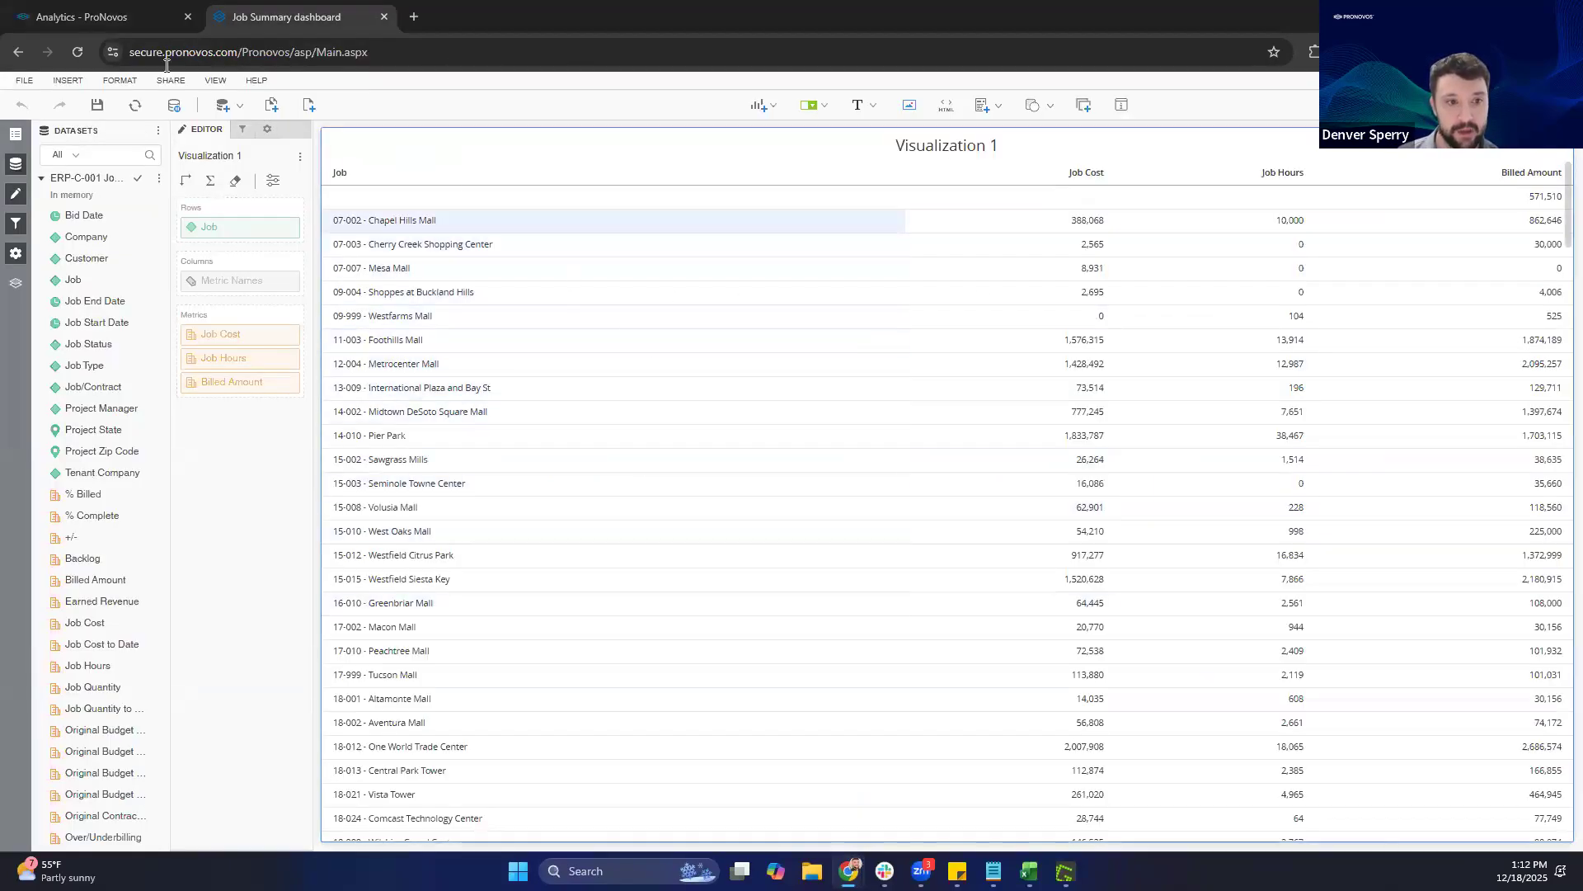
left_click(105, 10)
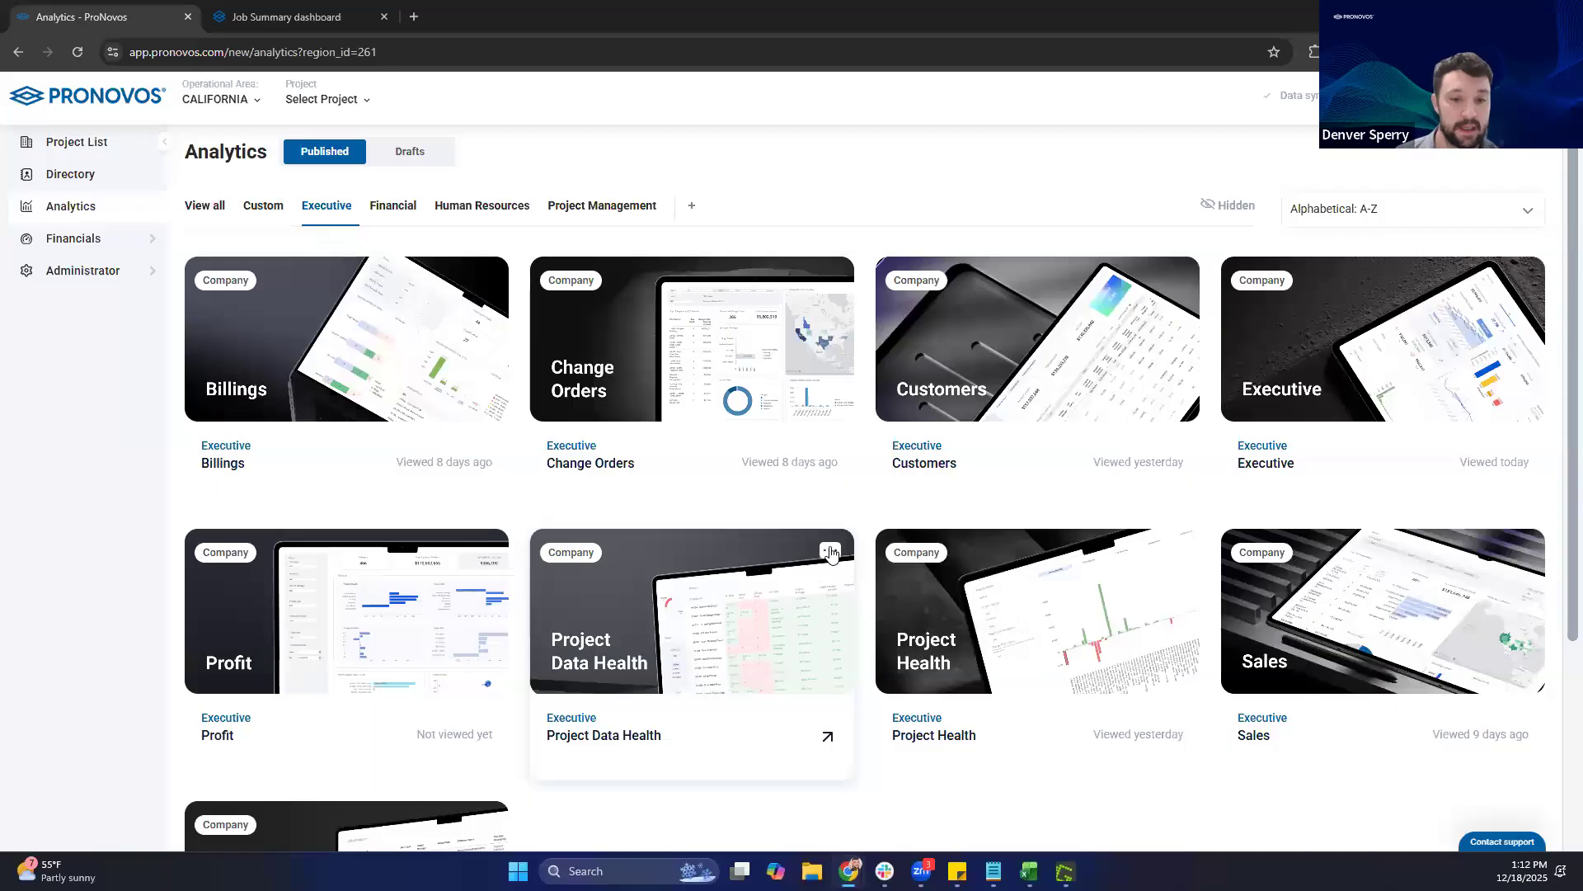
left_click(829, 551)
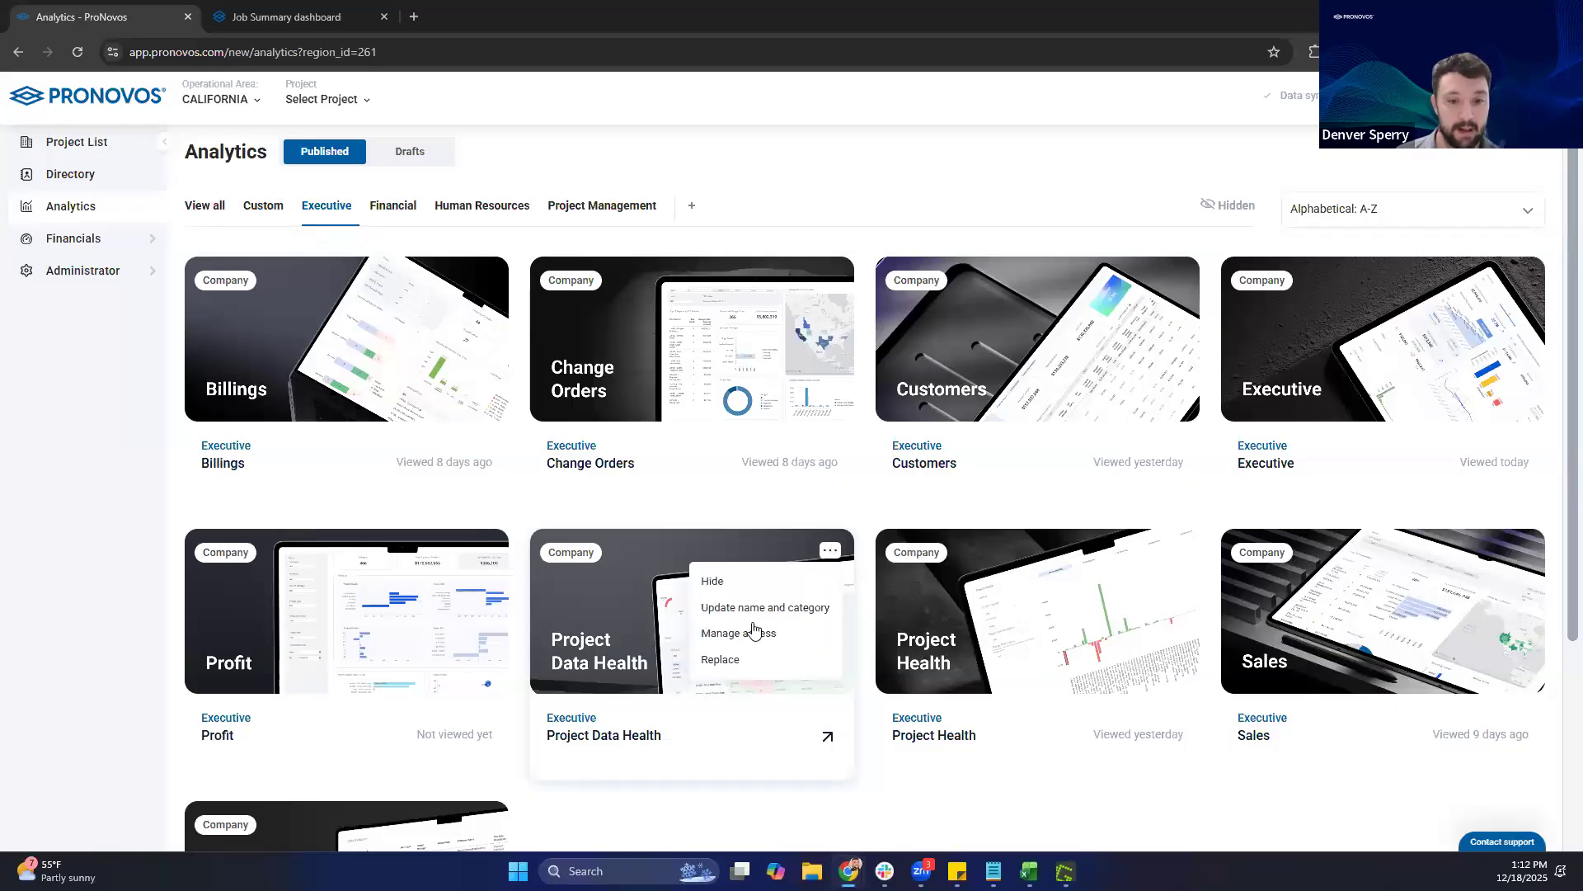
left_click(734, 660)
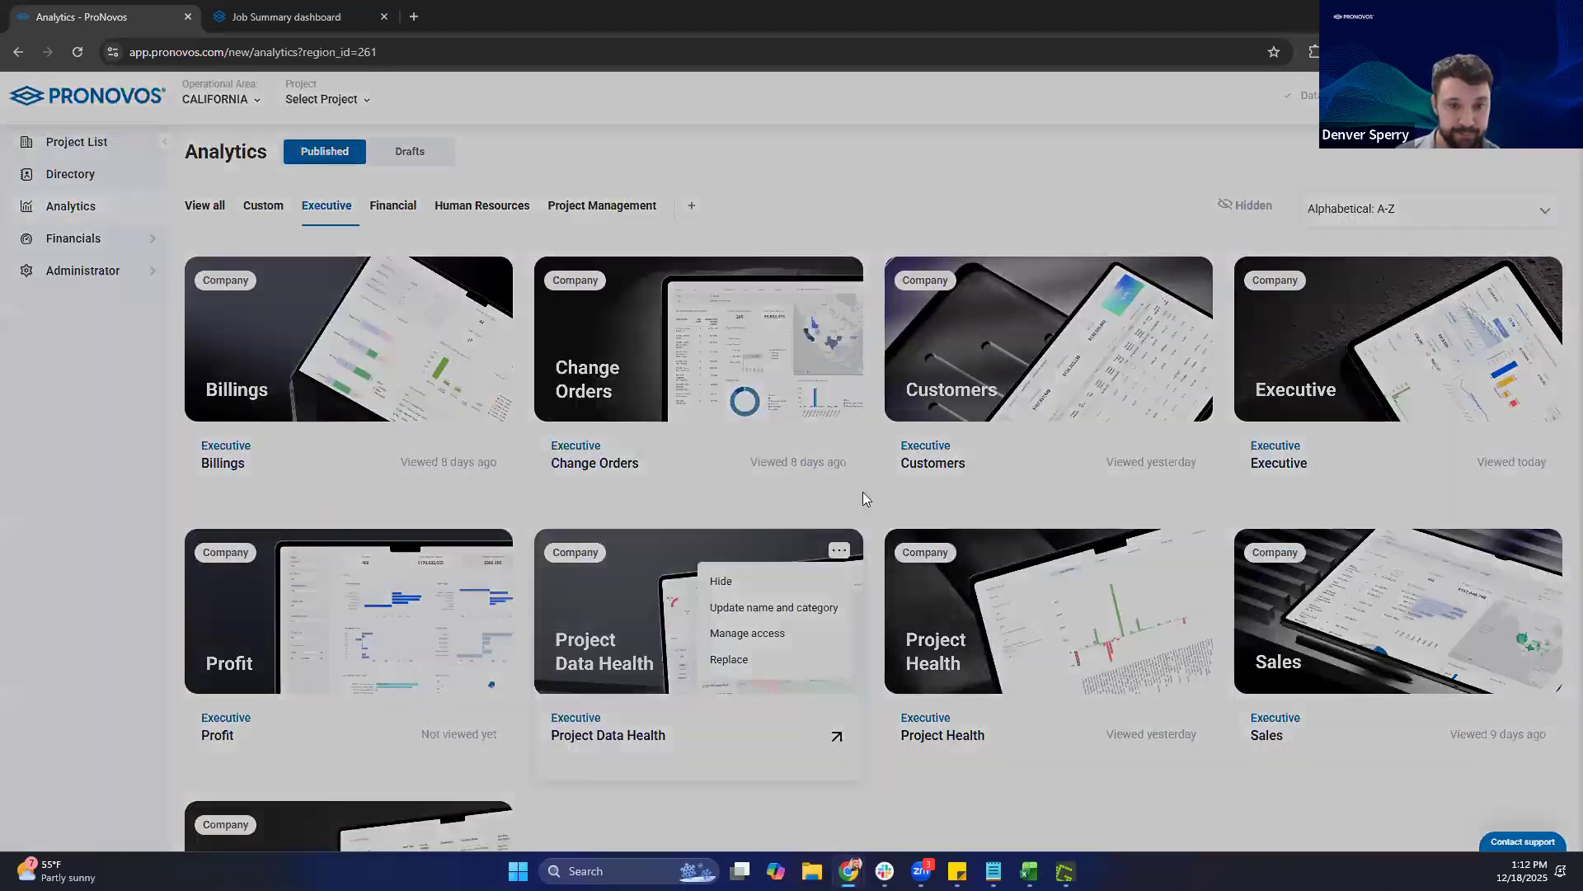
left_click(787, 370)
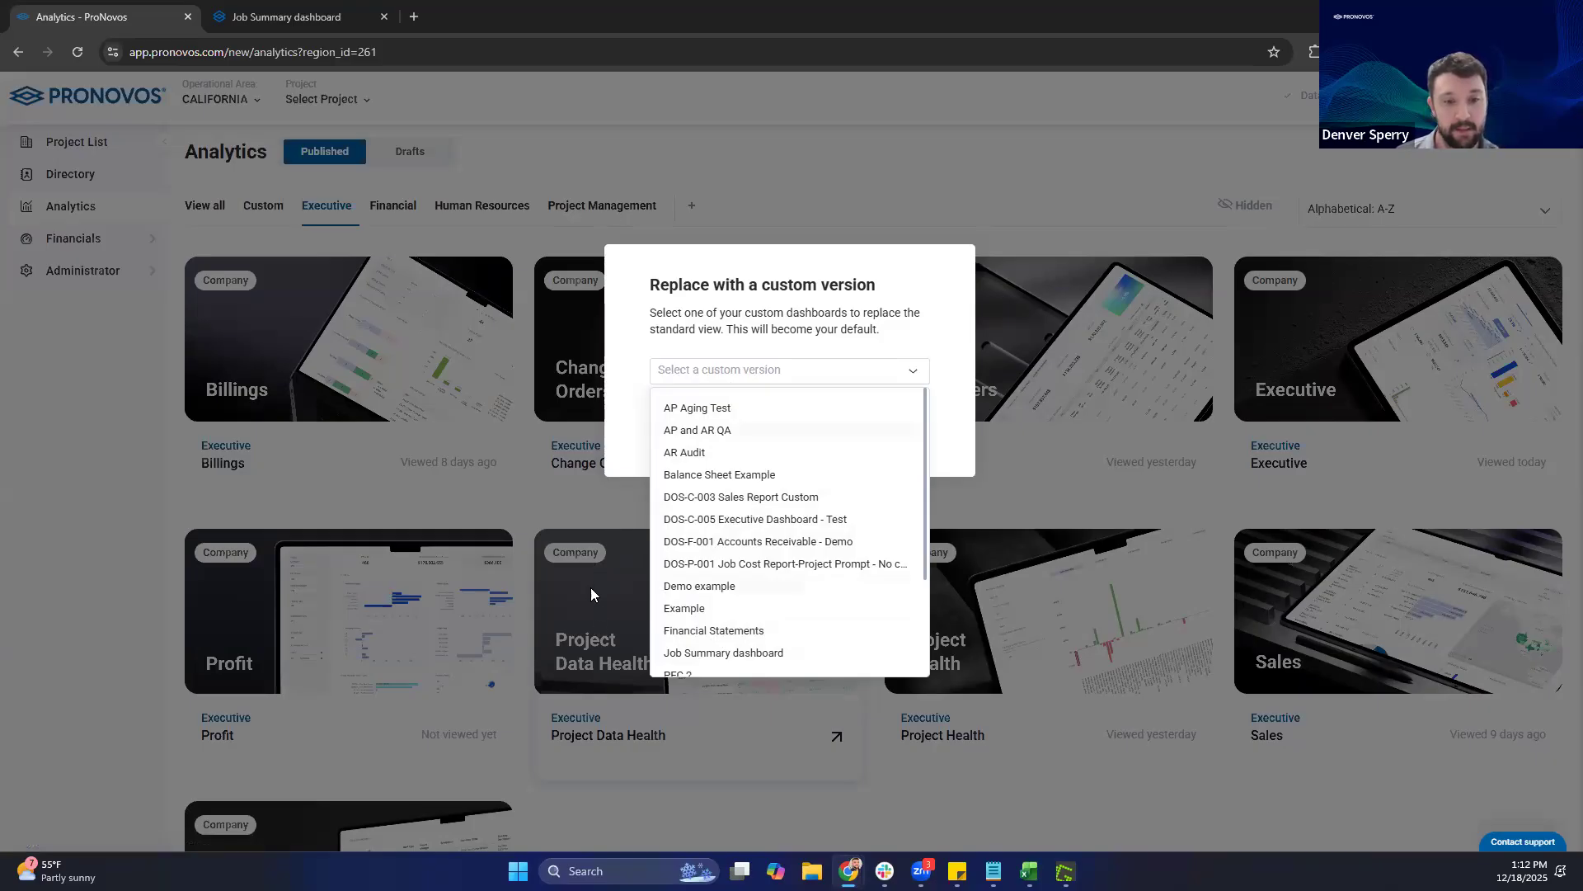
left_click(763, 371)
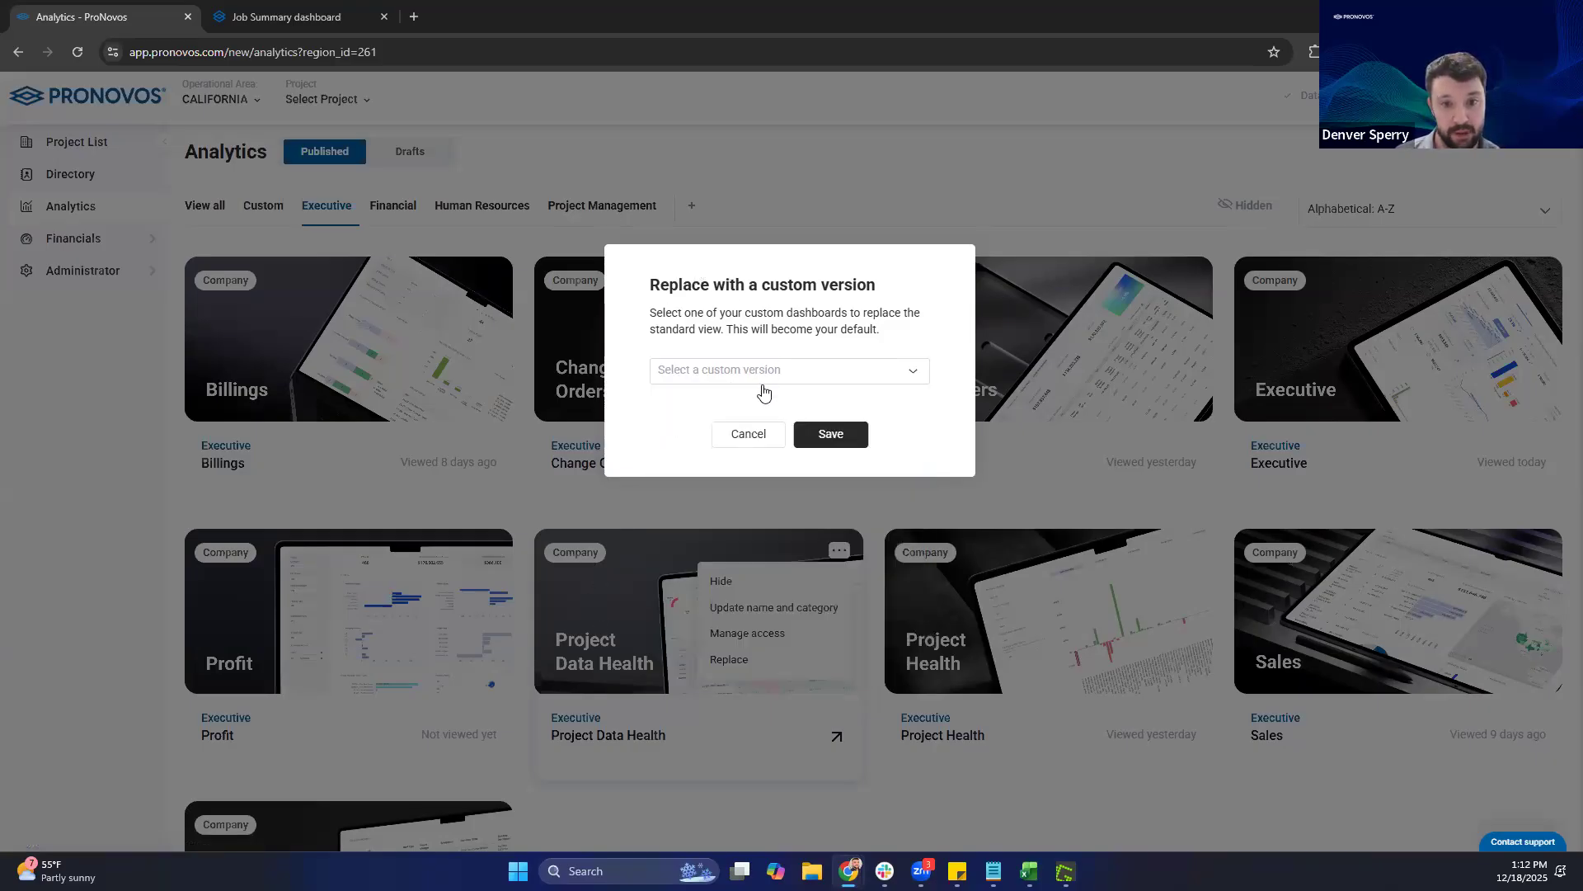
left_click(762, 437)
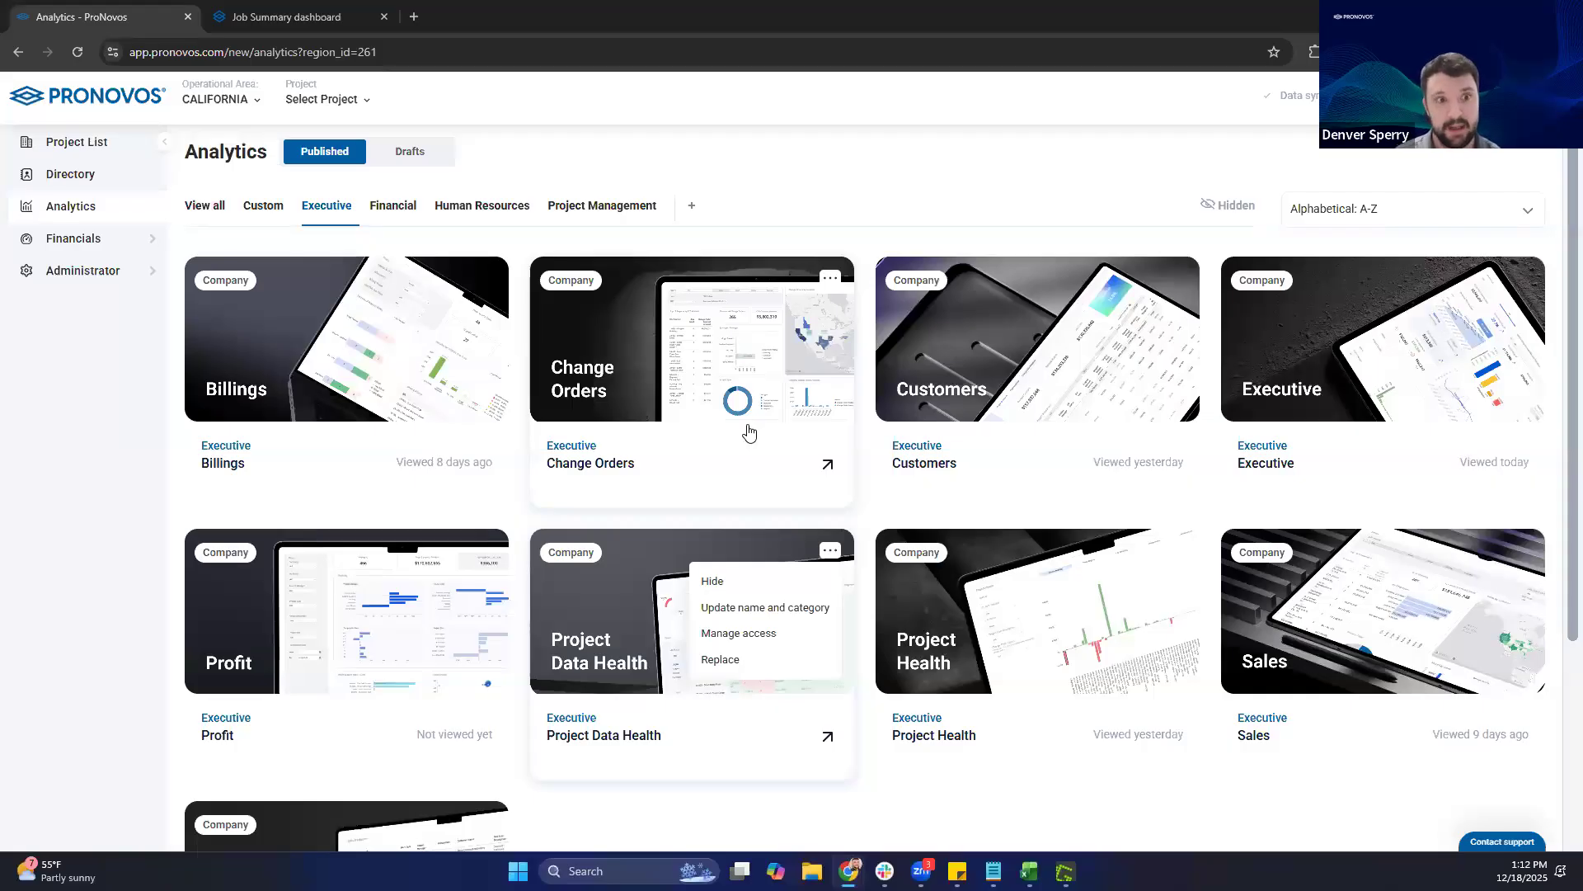
left_click(810, 154)
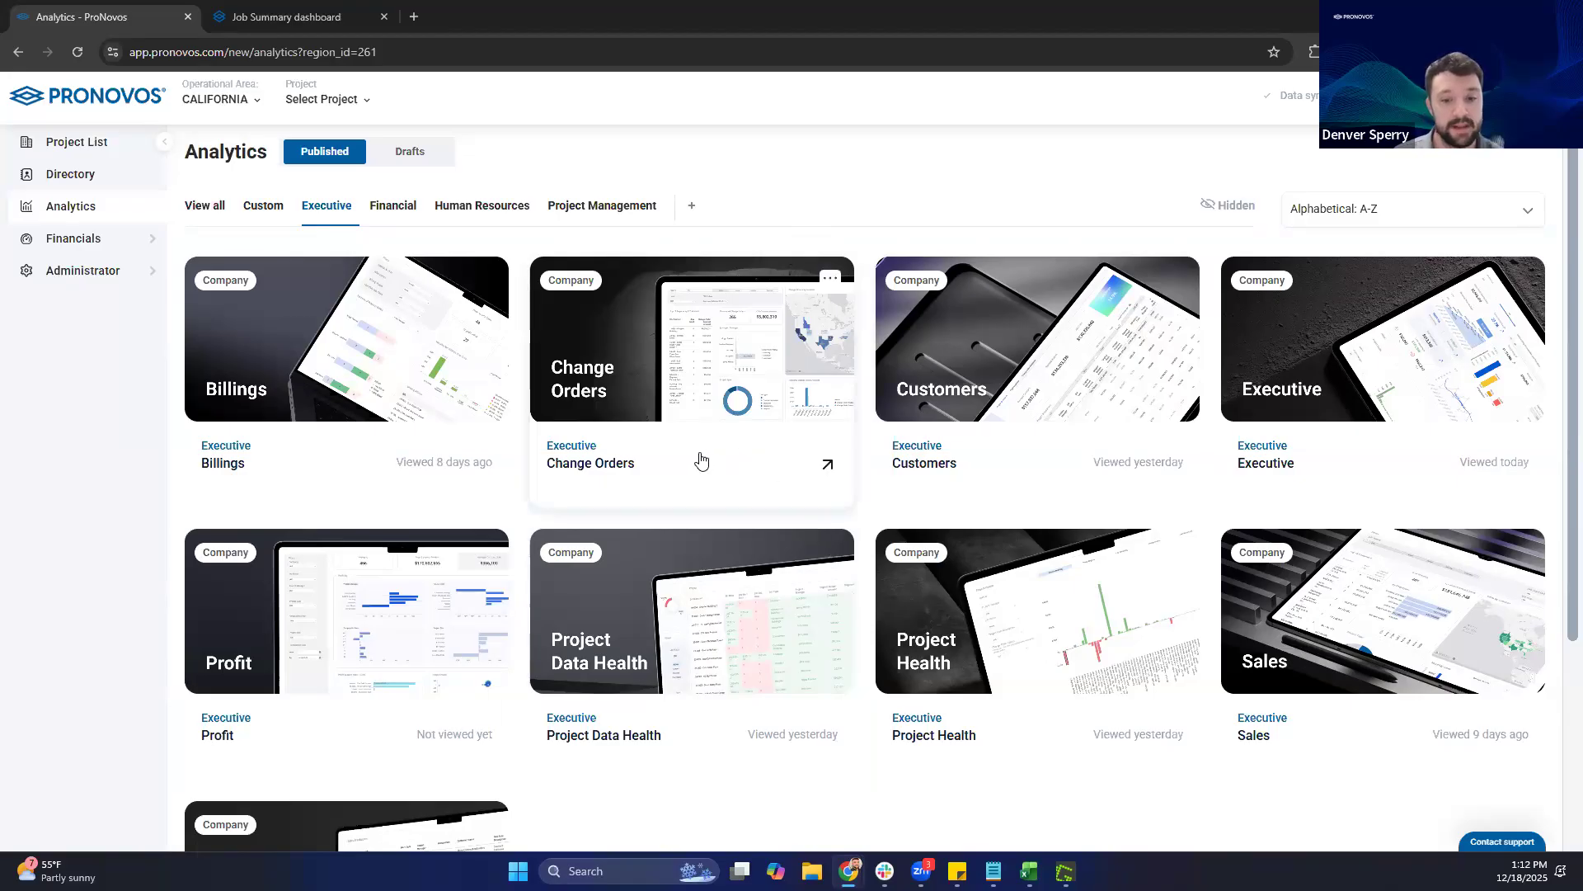
Look through the published Executive, Financial and Custom dashboards, and return to the view of all categories
scroll(697, 459, "down", 3)
scroll(682, 697, "up", 3)
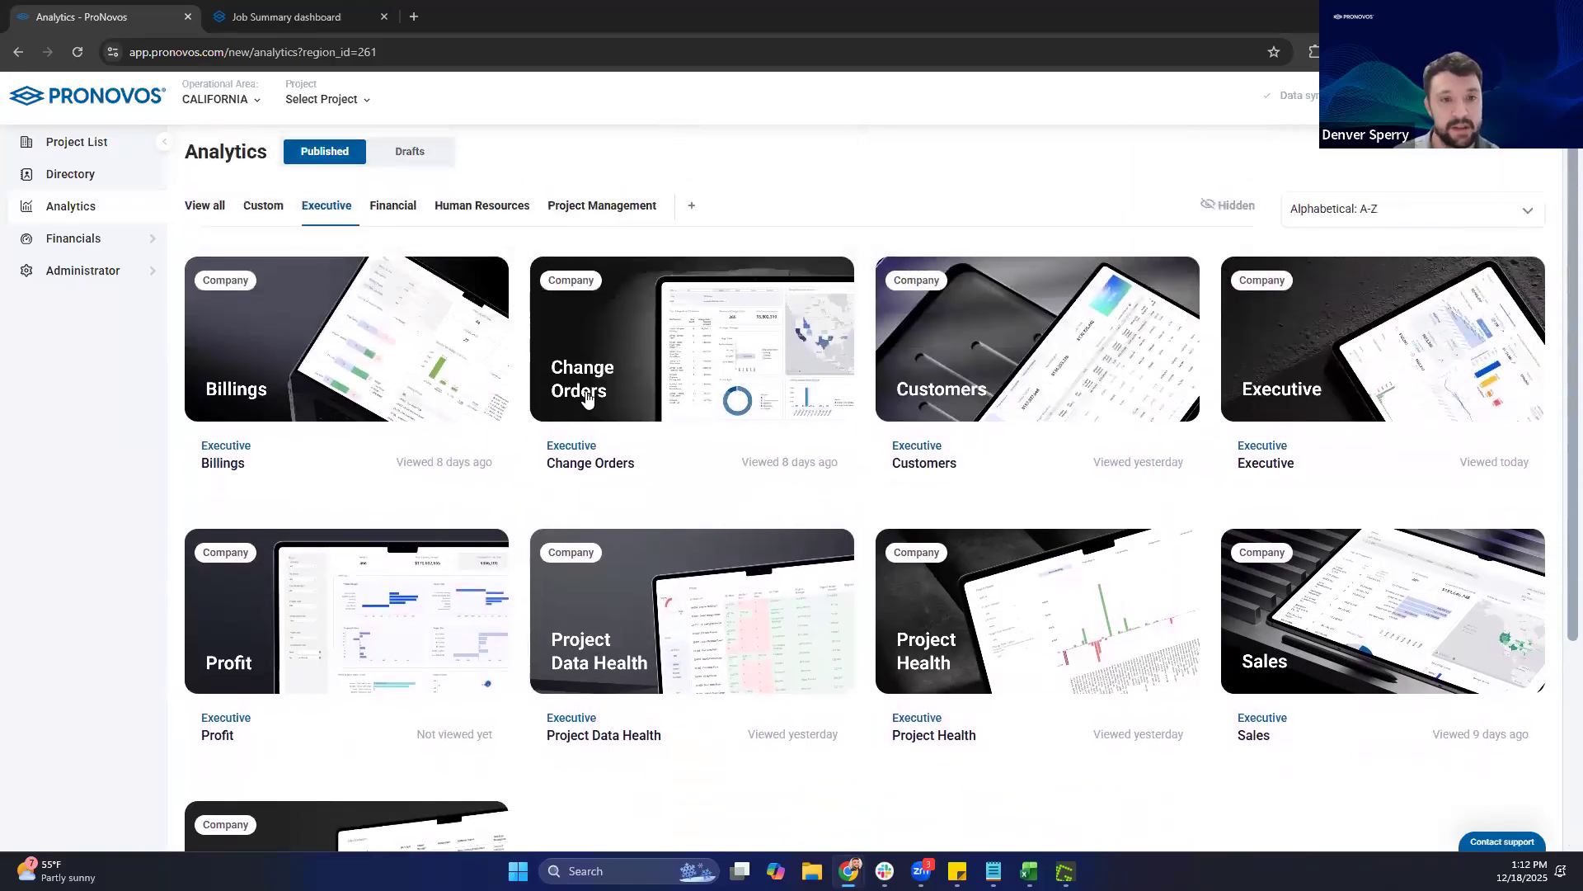
left_click(406, 211)
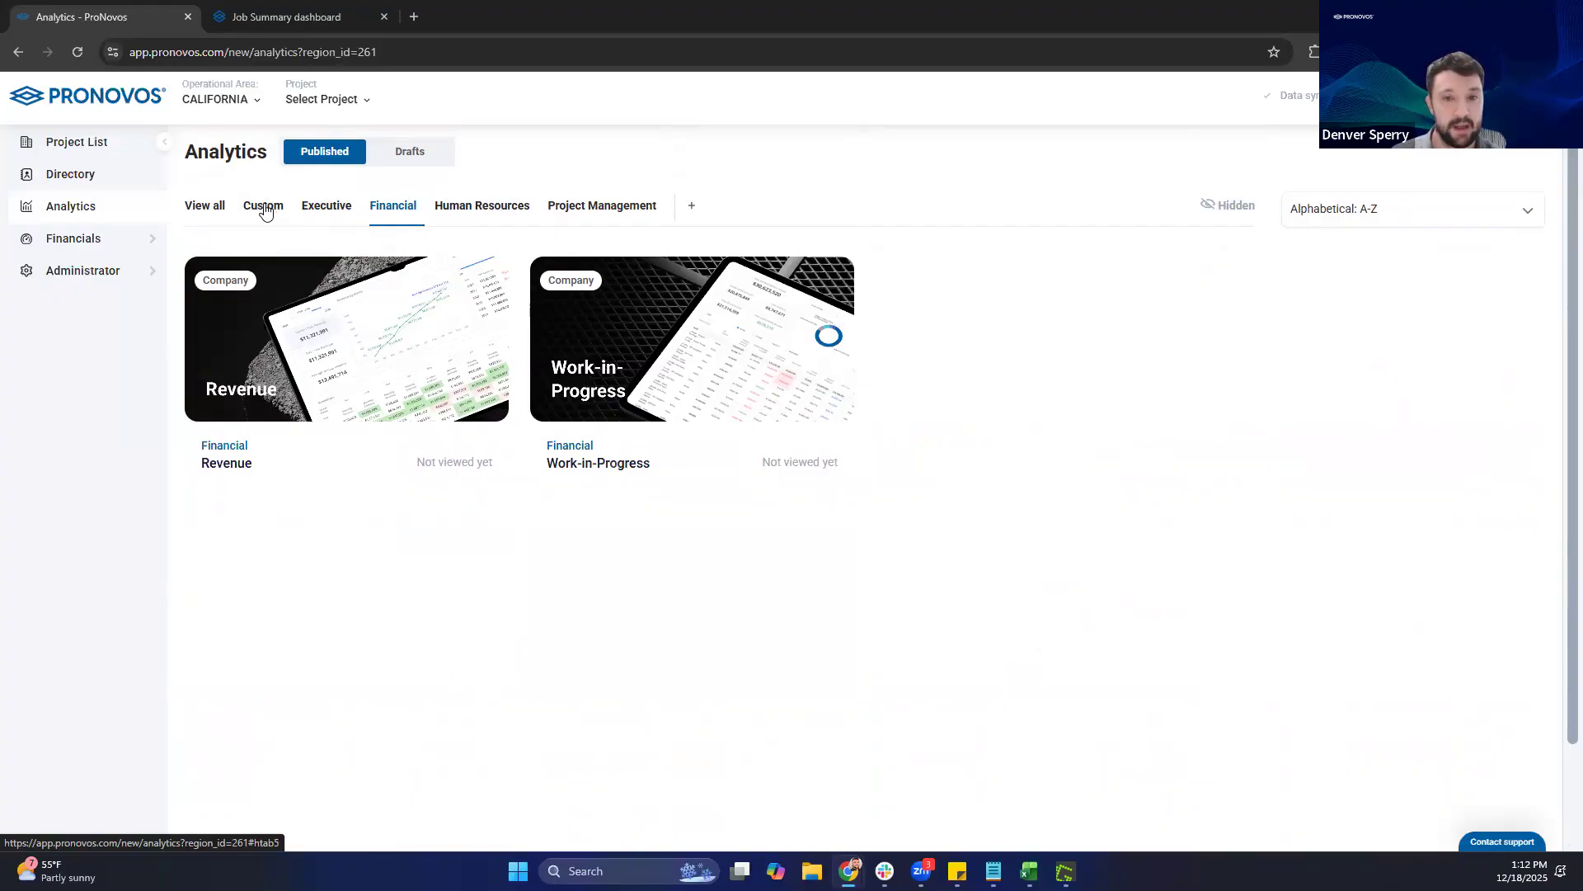
left_click(266, 208)
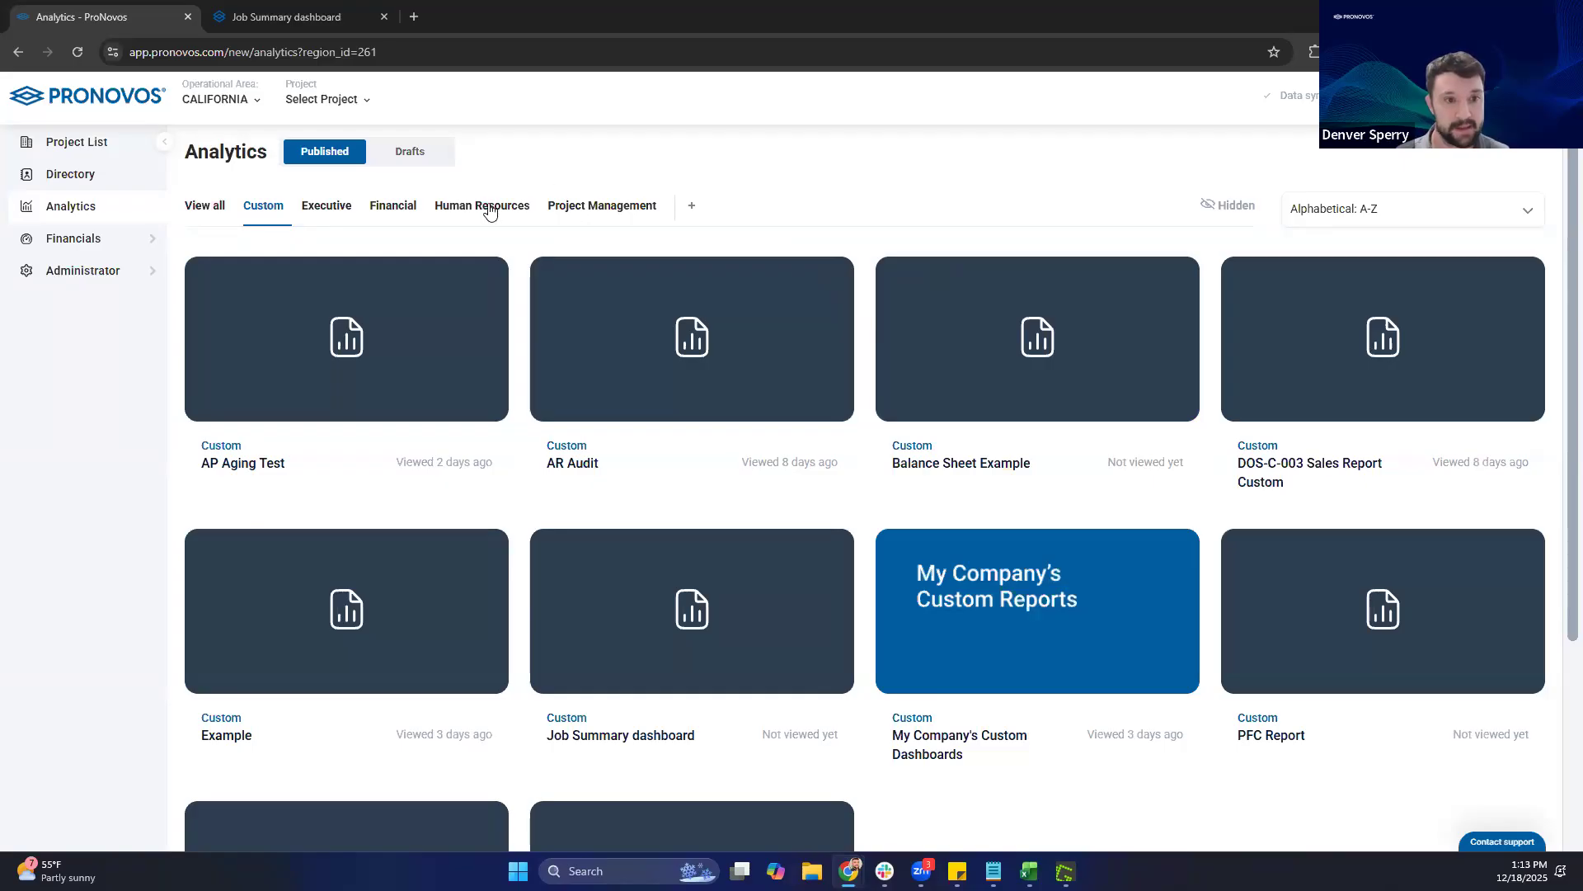
left_click(207, 205)
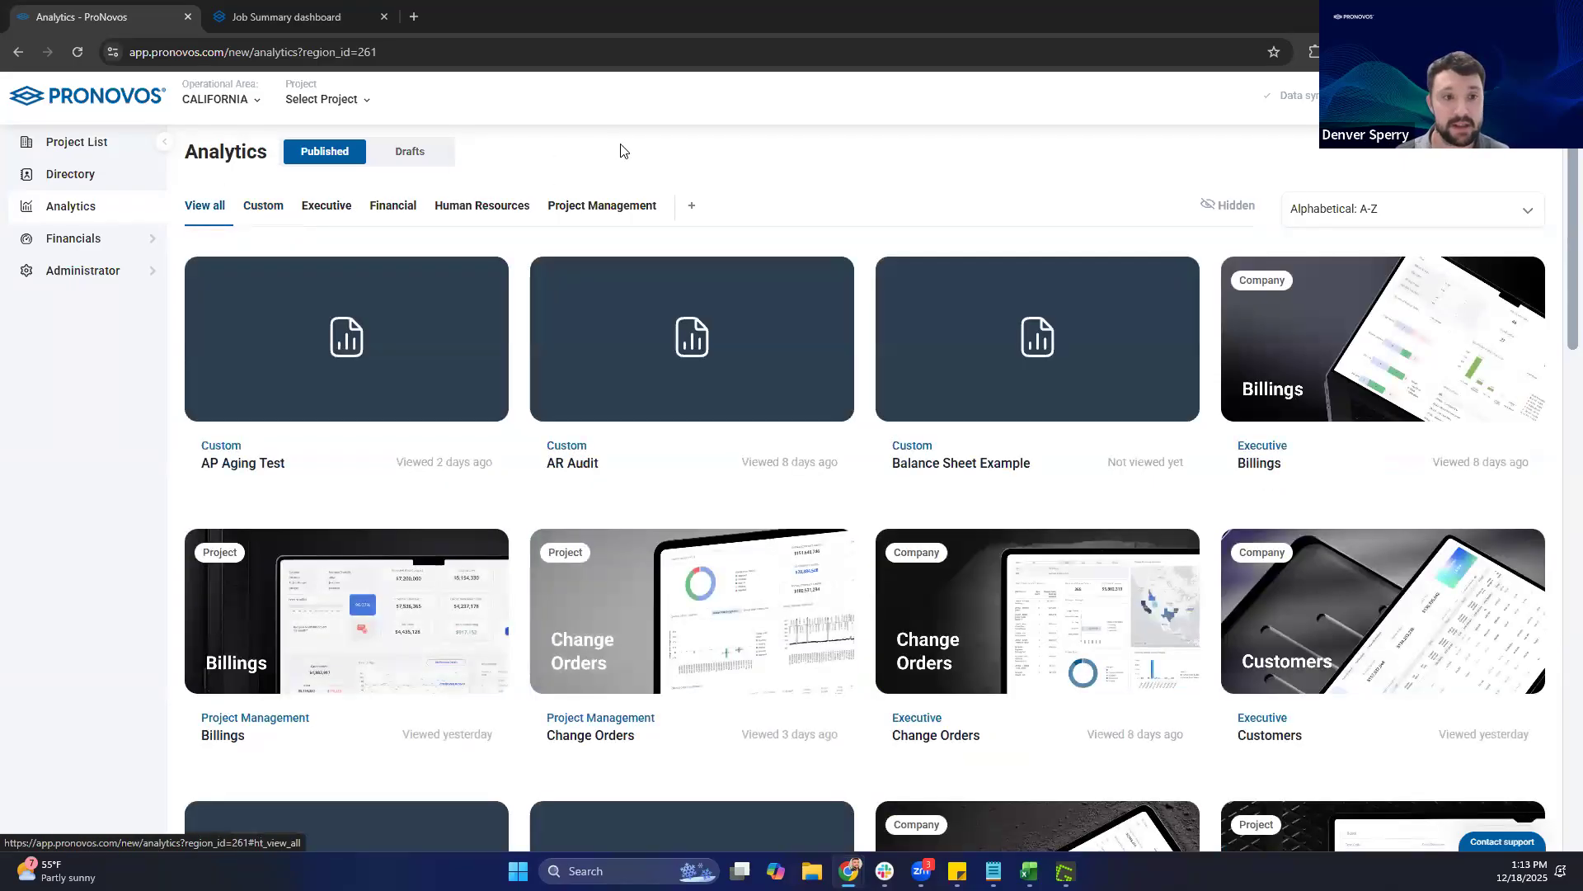